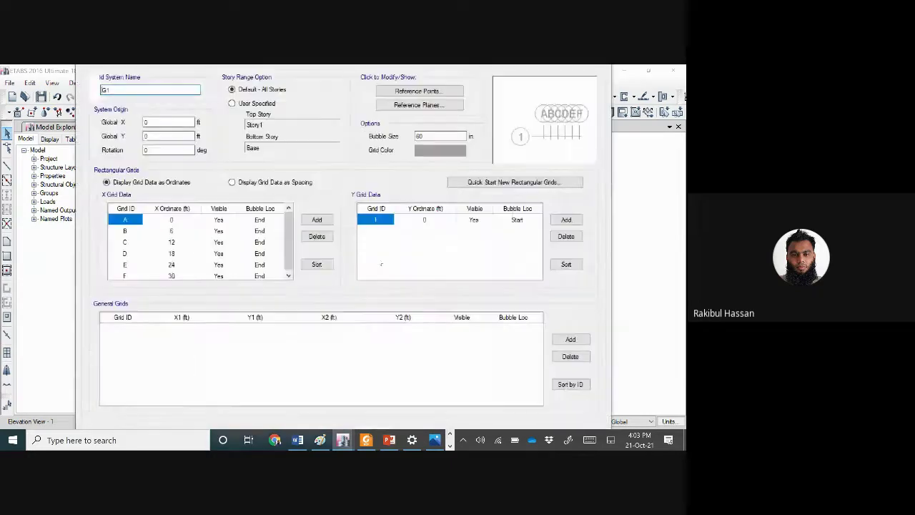
Switch the rectangular grid data of the grid system from ordinates to spacing.
click(180, 221)
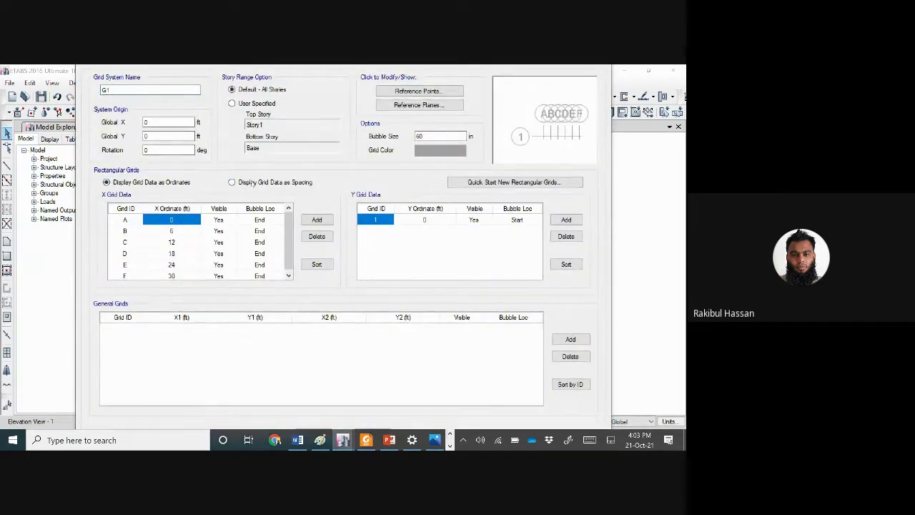
click(232, 182)
click(134, 181)
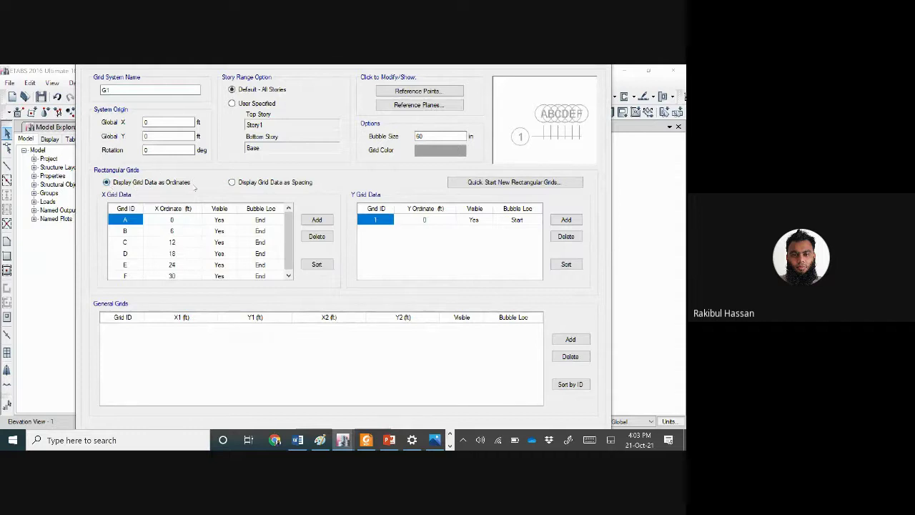
click(311, 184)
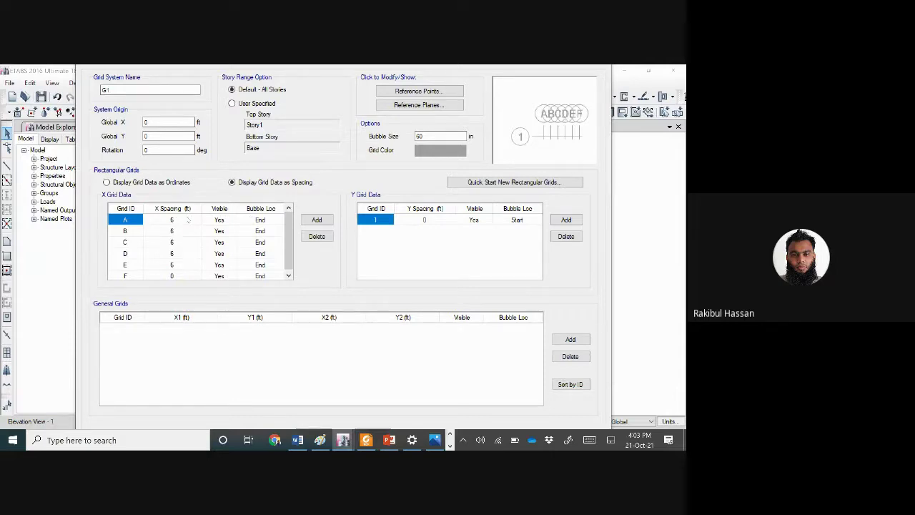
Check the span lengths in the whiteboard beam photo and set the X spacing of grid B to 4 ft and grid C to 8 ft.
click(176, 233)
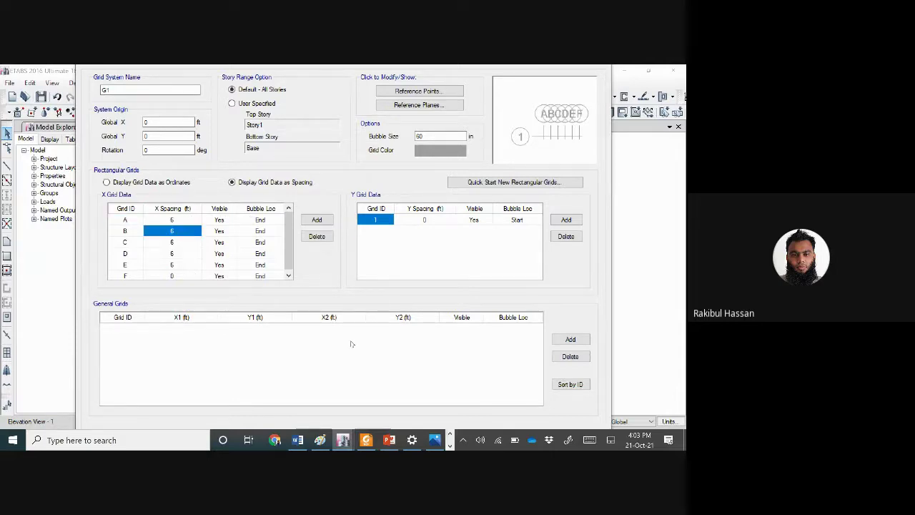
click(435, 440)
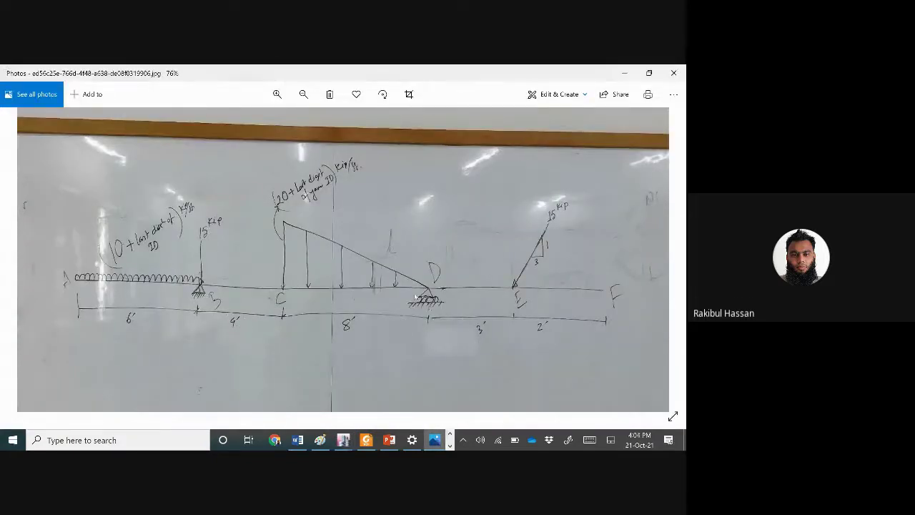
click(625, 73)
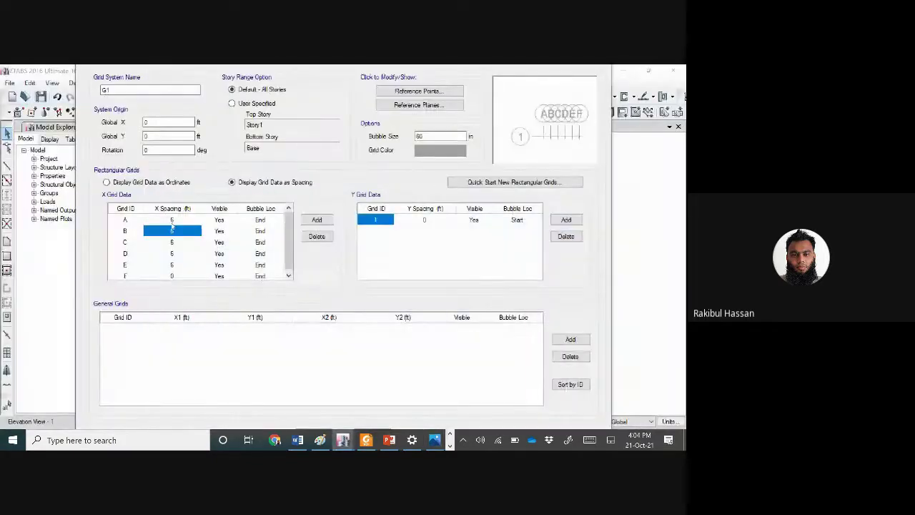
text(4)
click(184, 244)
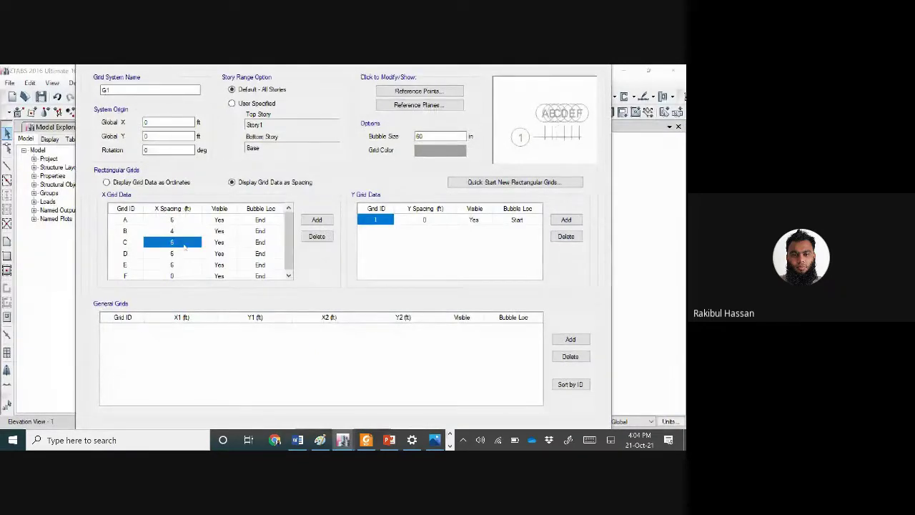
text(8)
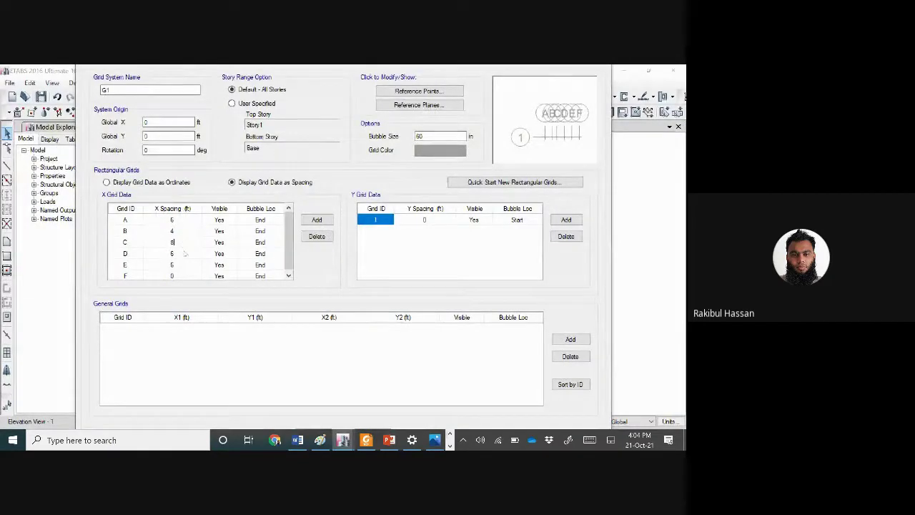
Set the X spacing of grid D to 3 ft and grid E to 2 ft.
click(182, 259)
text(3)
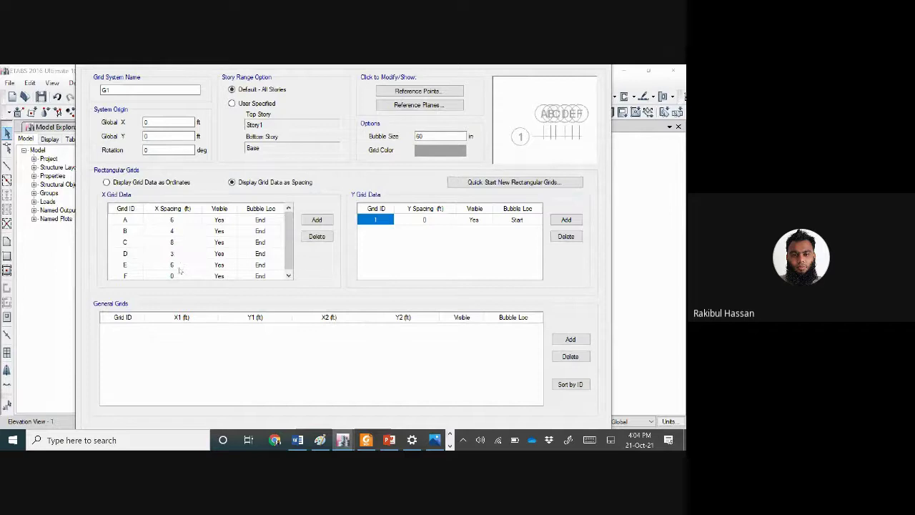
click(180, 268)
text(2)
click(178, 276)
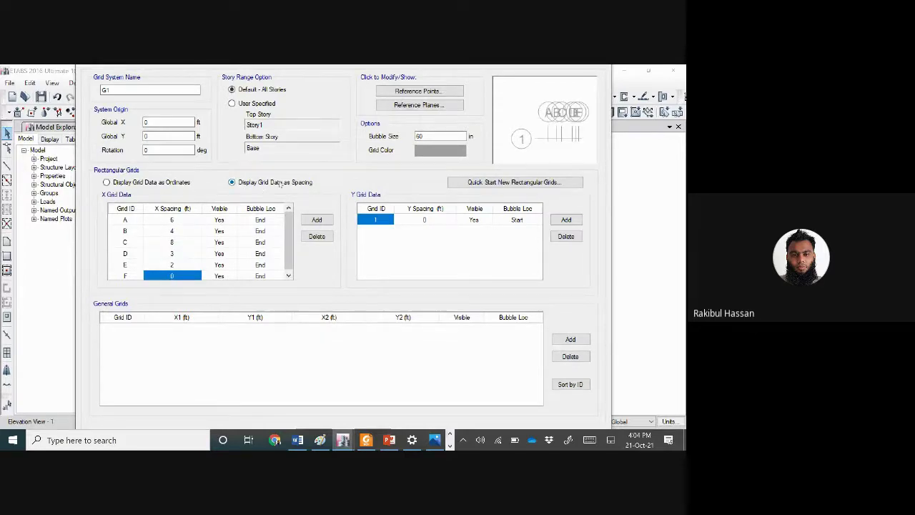
scroll(263, 191, down, 1)
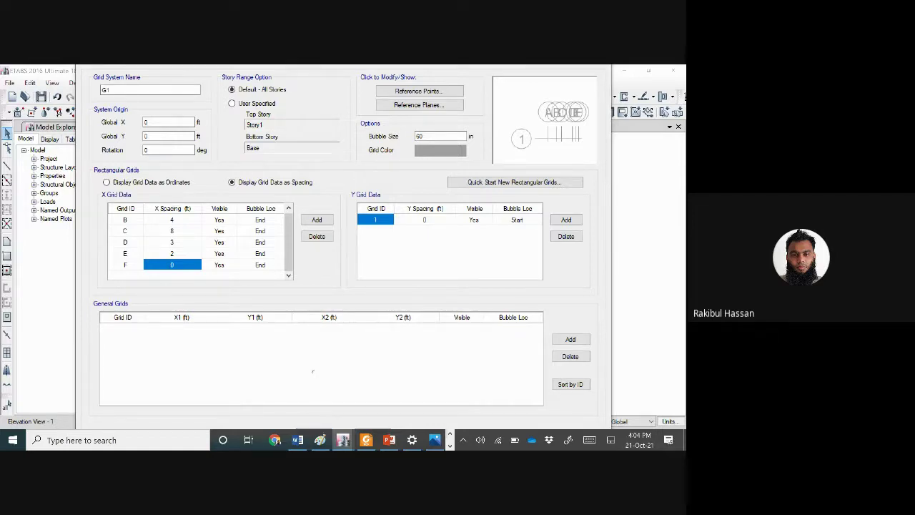
Accept the modified grid system and apply the story and grid data to the model.
key(Tab)
key(Tab)
key(Tab)
key(Return)
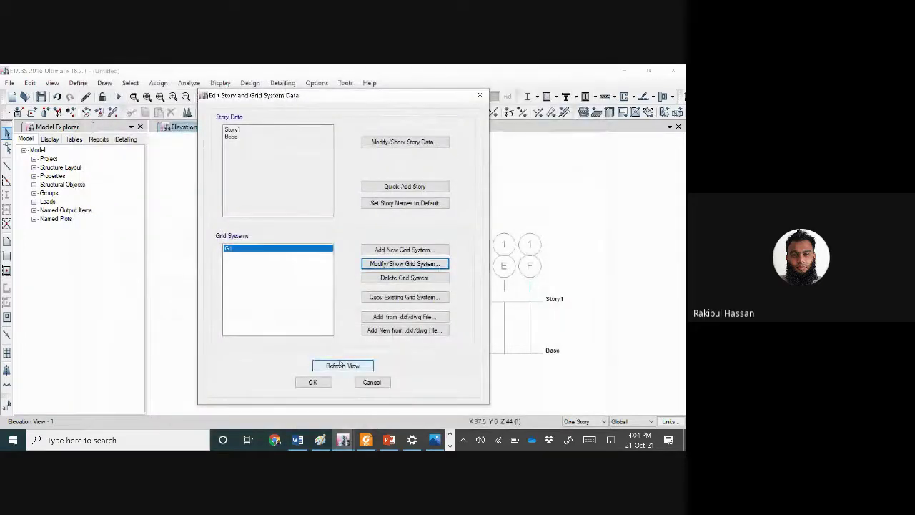
click(313, 382)
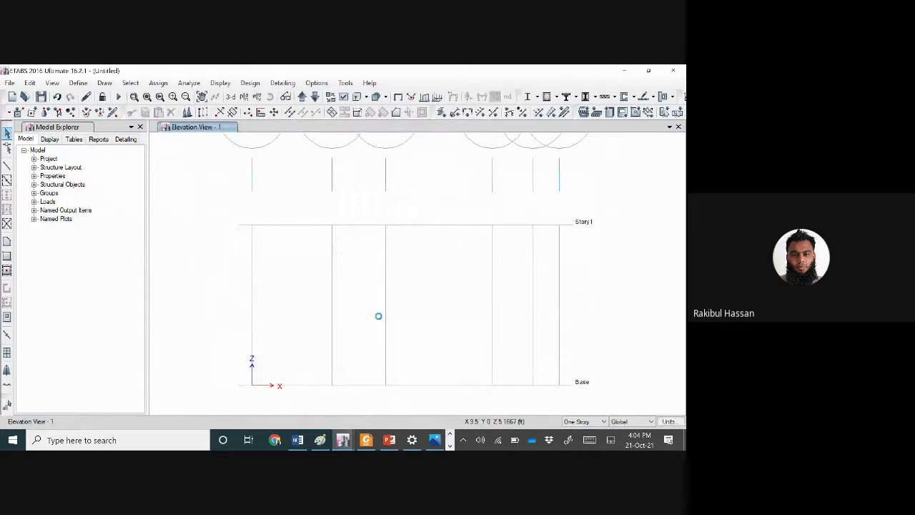
Start saving the model and browse to the ETABS-Practice folder inside DIU on the Education (D:) drive.
key(ctrl+s)
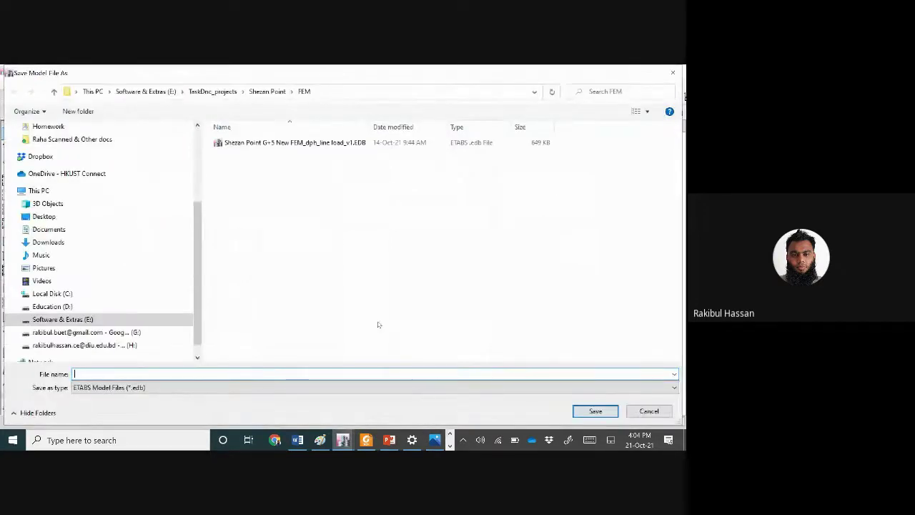
click(123, 94)
scroll(71, 156, up, 3)
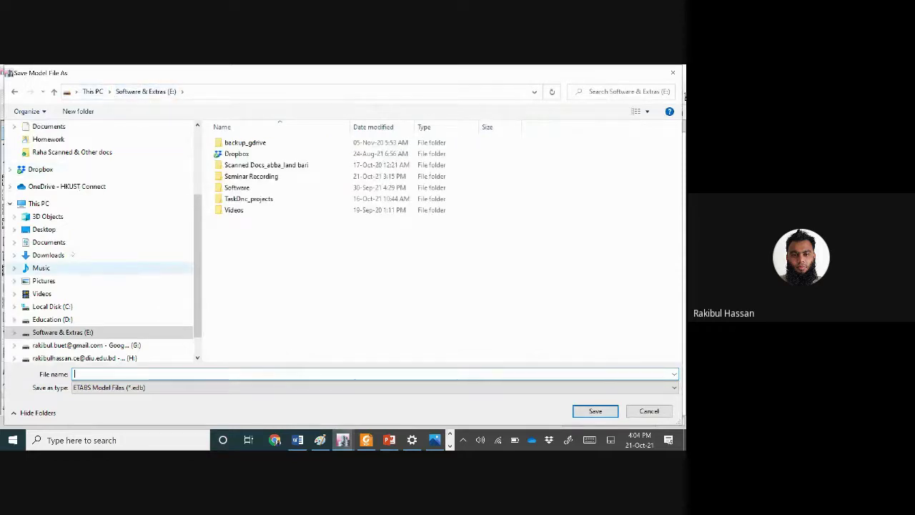
scroll(101, 243, down, 2)
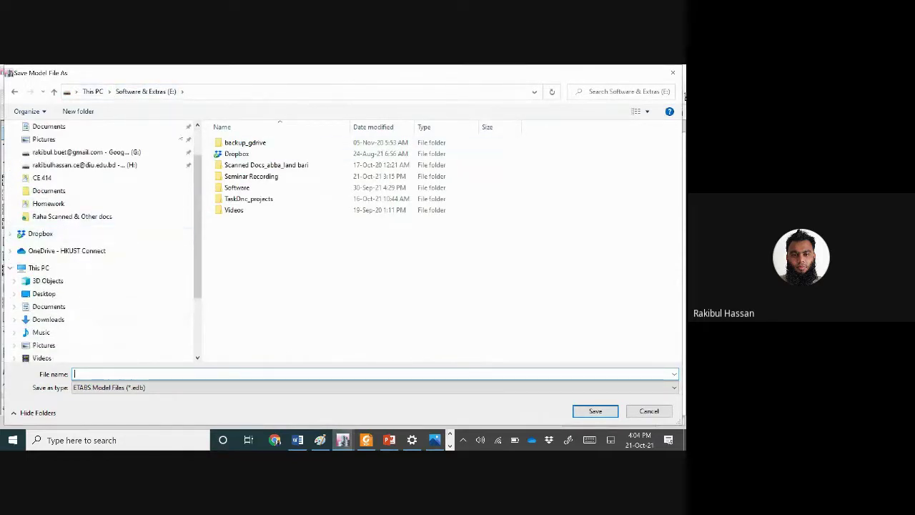
click(93, 91)
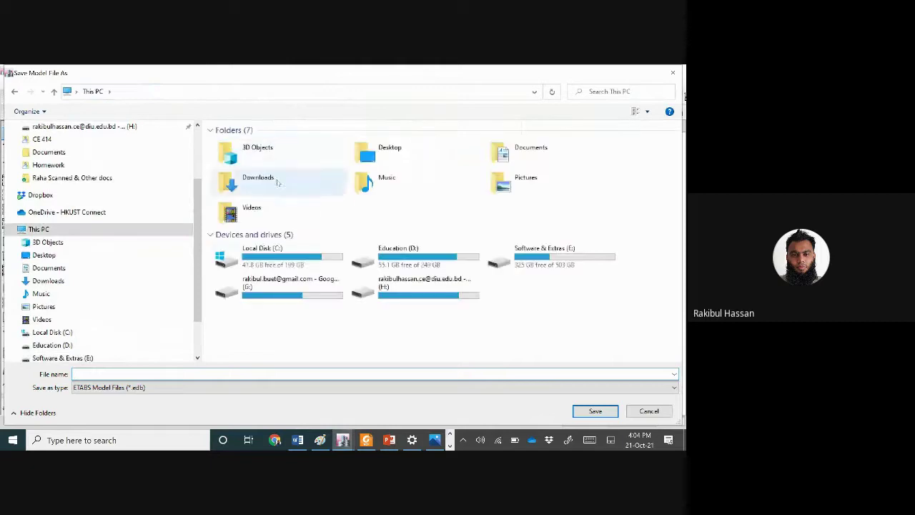
double_click(437, 255)
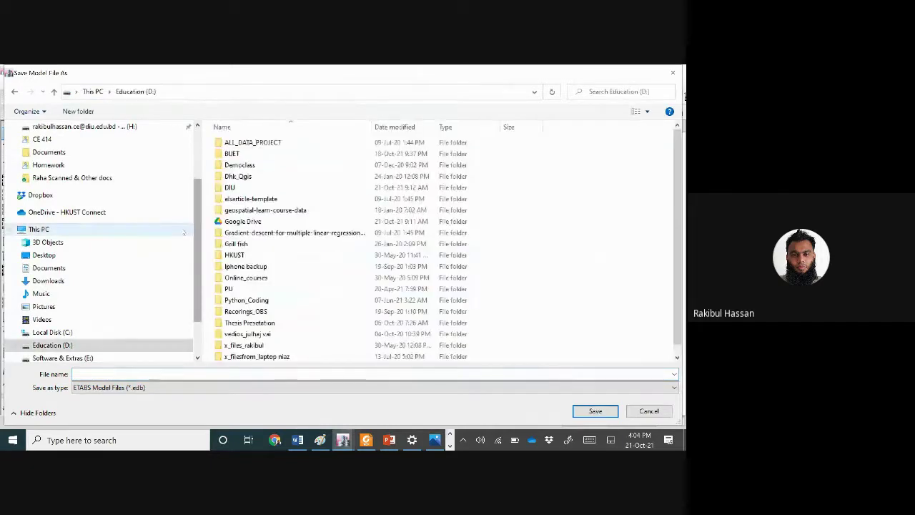
double_click(242, 188)
double_click(240, 177)
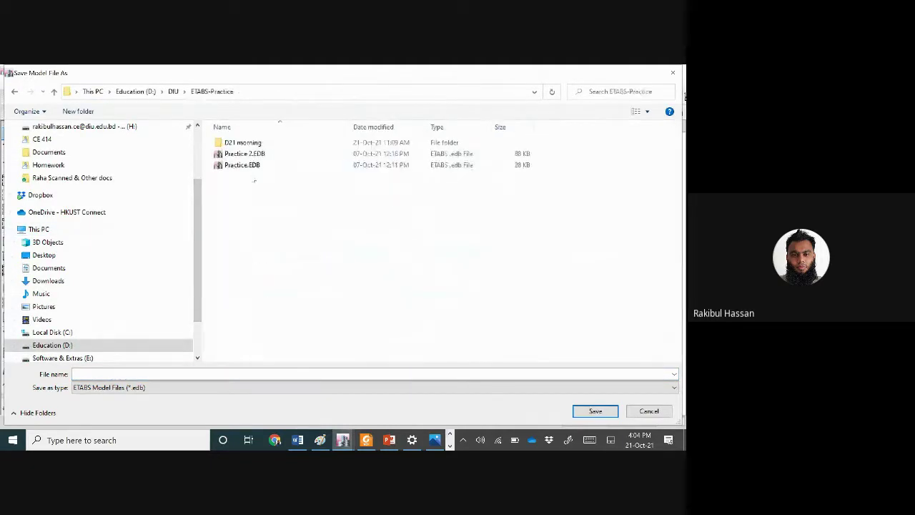
Name the model file Beam Practice-2 and save it.
click(159, 371)
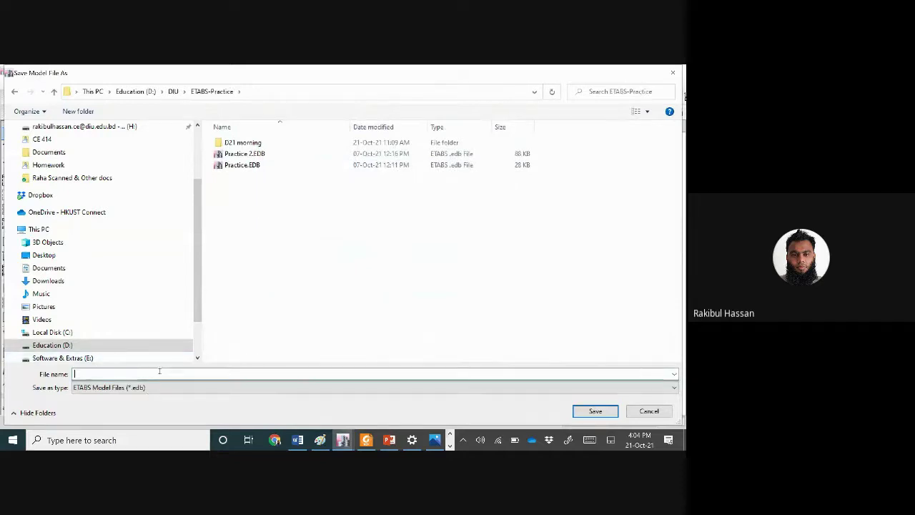
text(Beam)
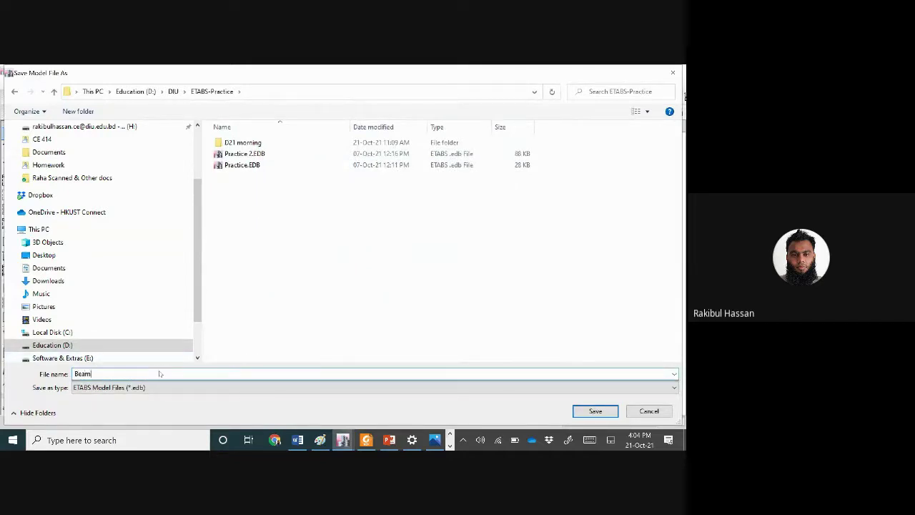
text( Practice-2)
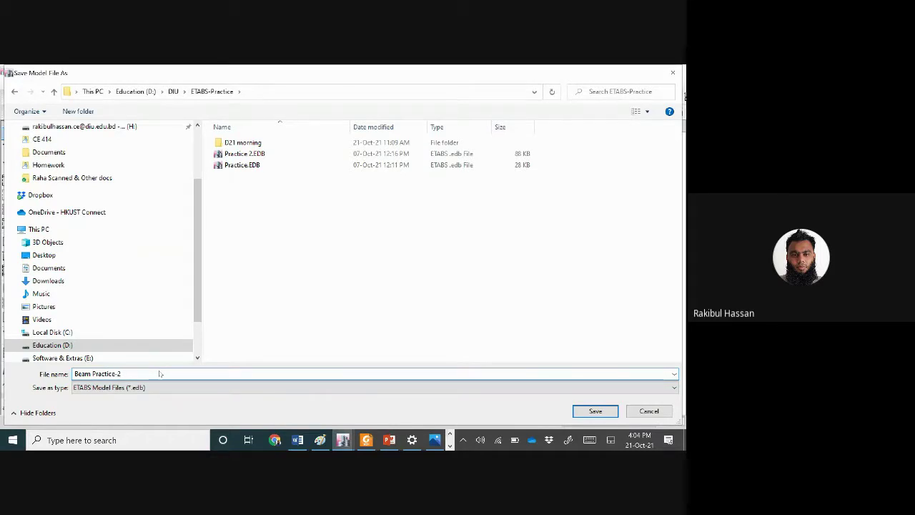
key(Return)
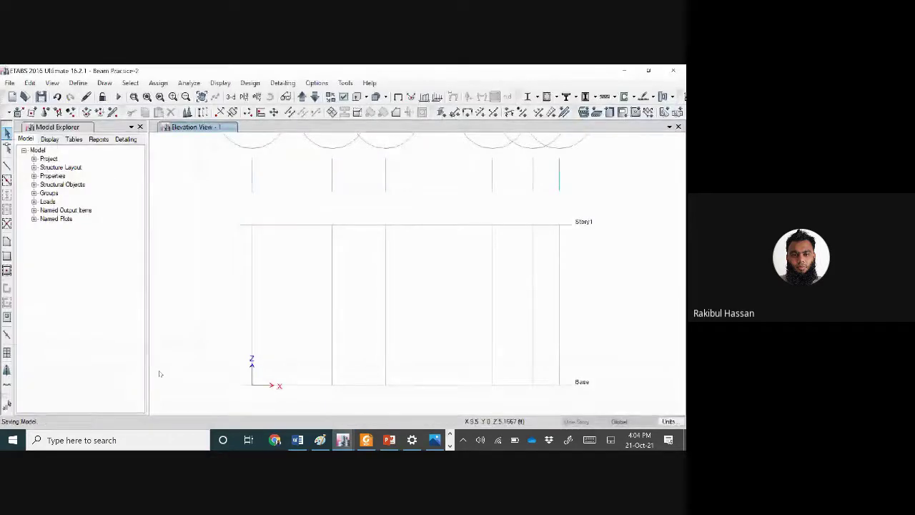
scroll(416, 309, down, 3)
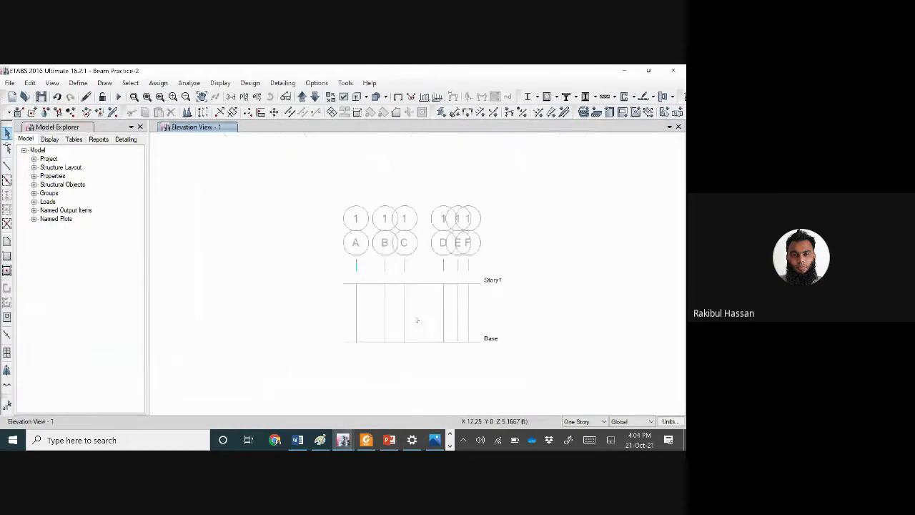
scroll(453, 282, up, 3)
scroll(408, 338, down, 3)
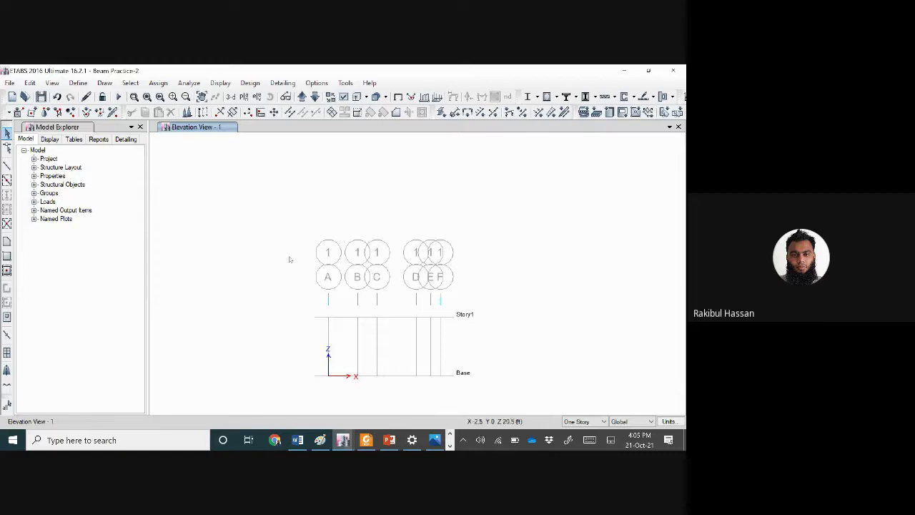
Add one 12 ft story above Story1 in the story data, keeping existing story heights and replicating Story1.
right_click(406, 171)
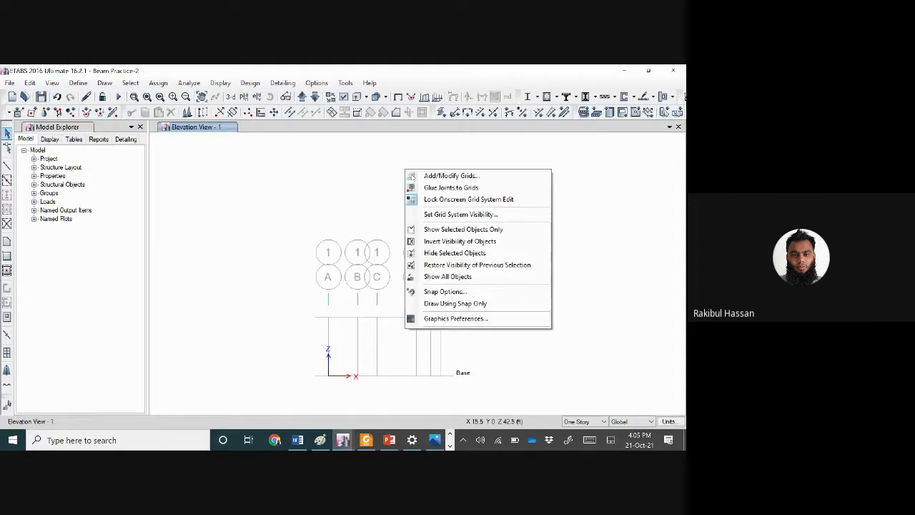
click(438, 176)
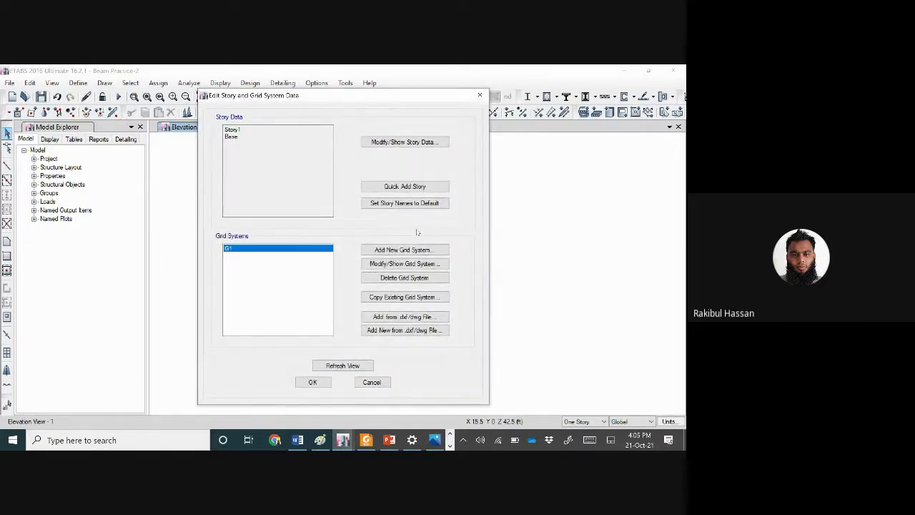
click(405, 142)
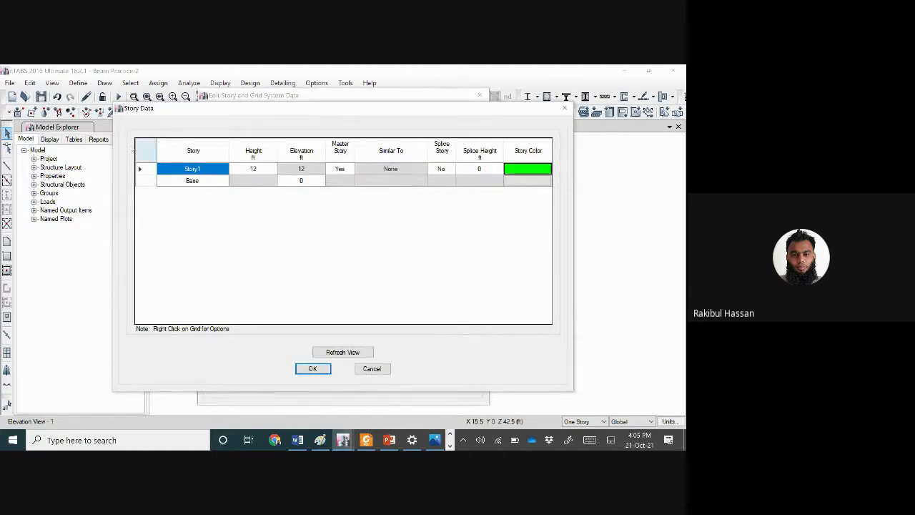
right_click(142, 169)
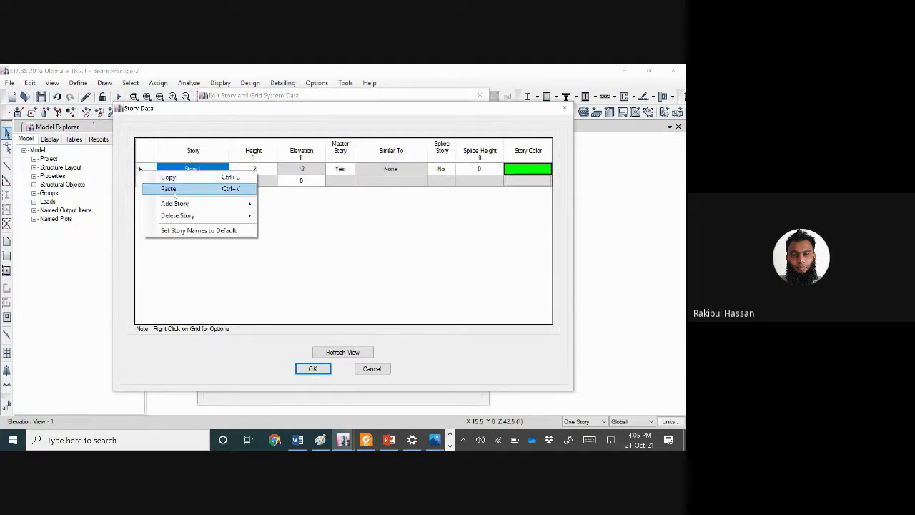
mouse_move(180, 204)
click(281, 205)
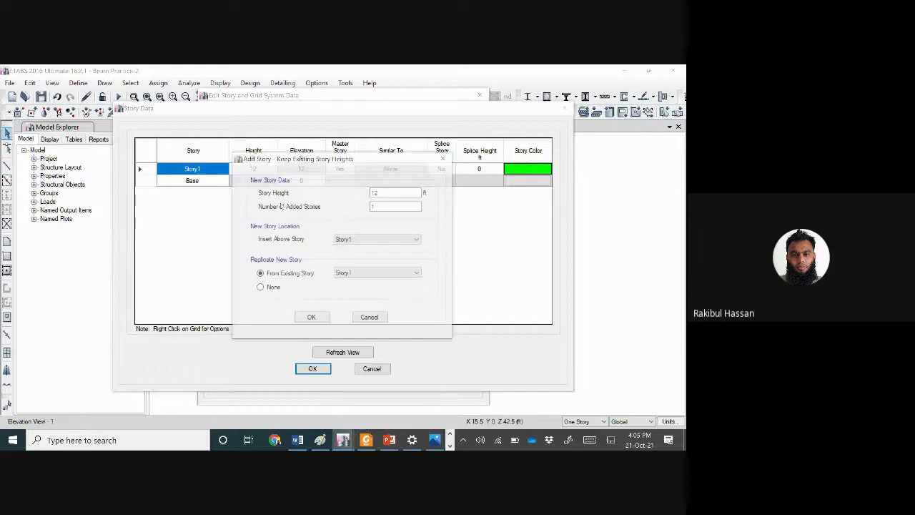
click(309, 318)
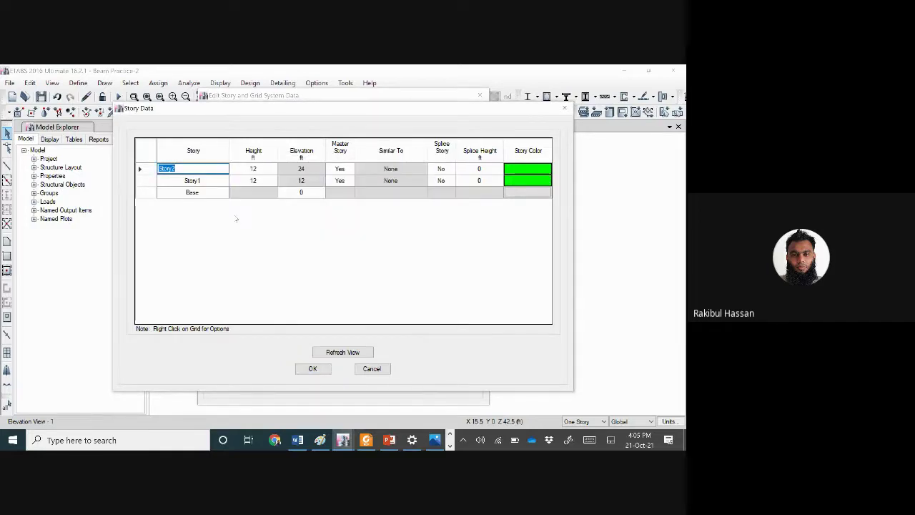
Delete the added upper story, keeping existing story elevations, and accept the story and grid data.
right_click(145, 173)
mouse_move(186, 218)
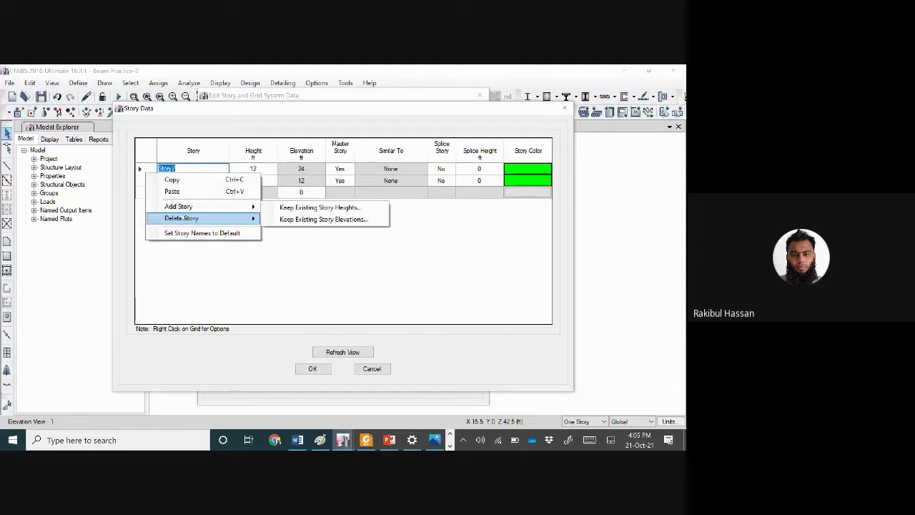
click(321, 219)
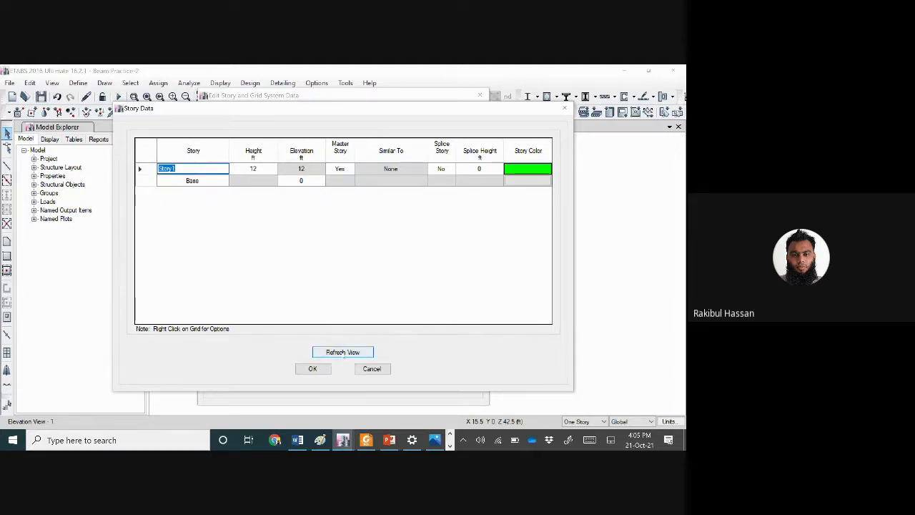
click(325, 369)
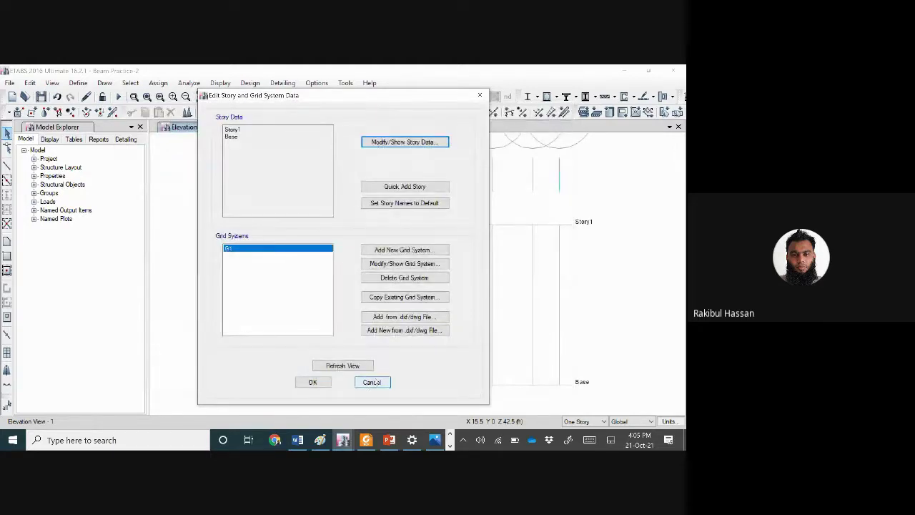
click(313, 381)
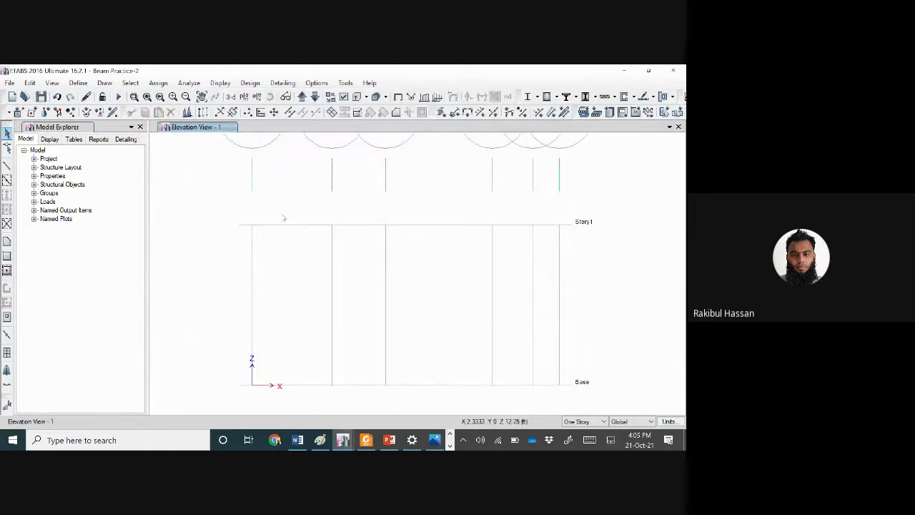
click(29, 83)
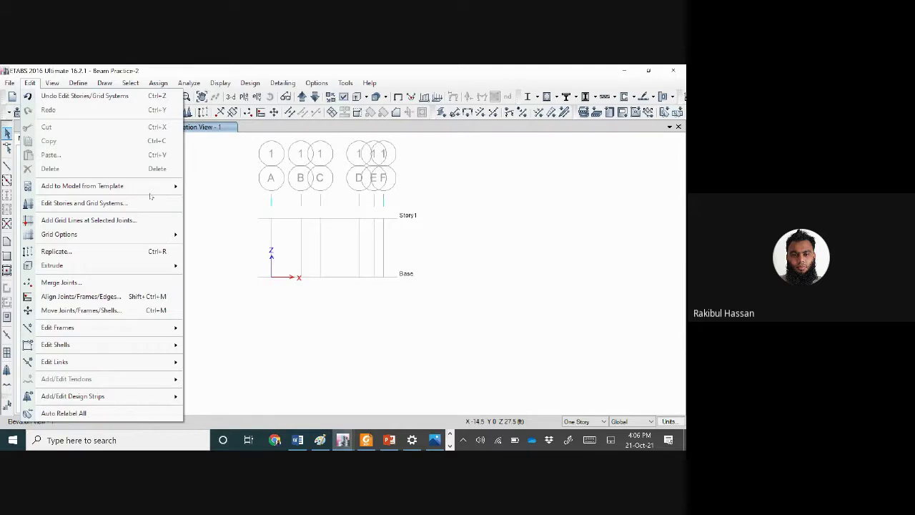
click(438, 252)
Draw A-LatBm beam frames along Story1 from grid A through grids B, C, D and E to F, one segment per bay.
scroll(303, 207, down, 2)
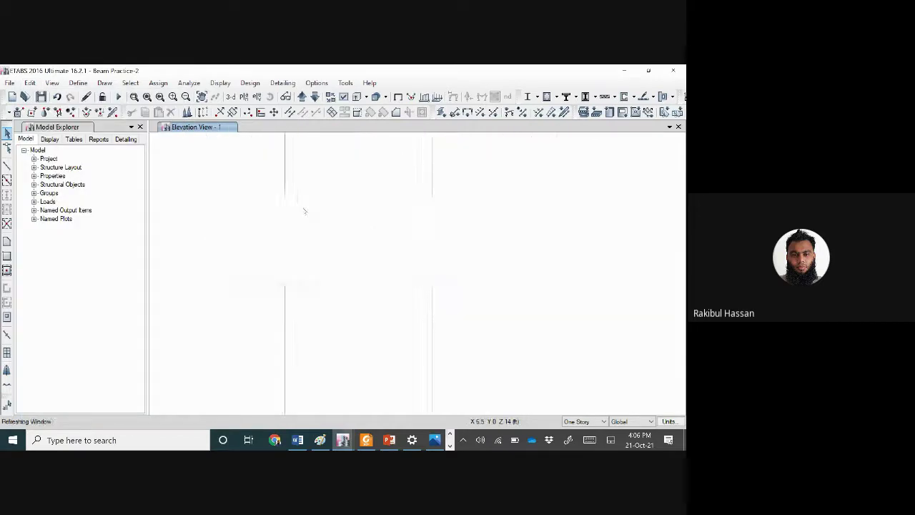
scroll(289, 209, up, 4)
scroll(426, 236, down, 4)
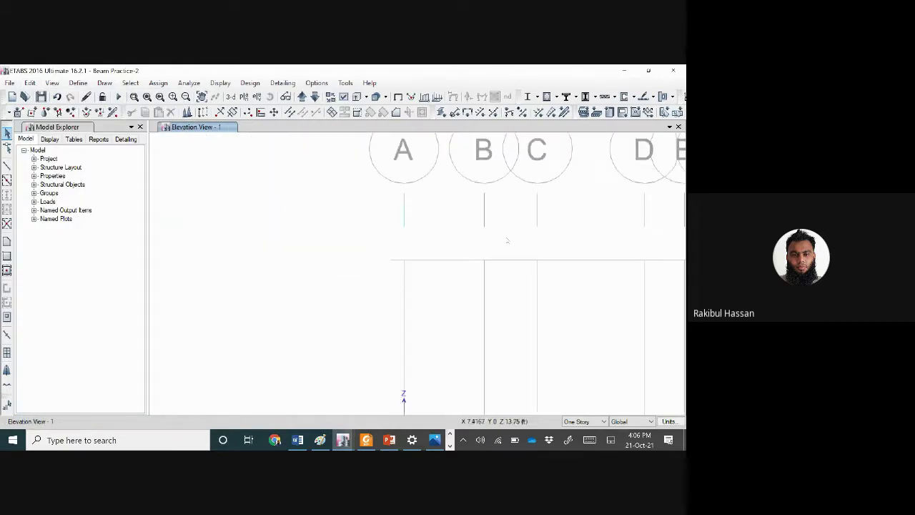
scroll(550, 241, up, 2)
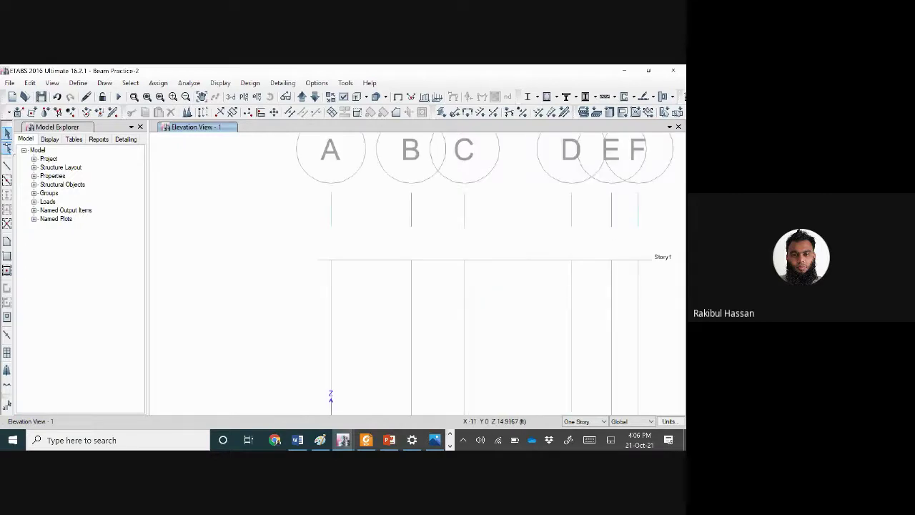
click(8, 165)
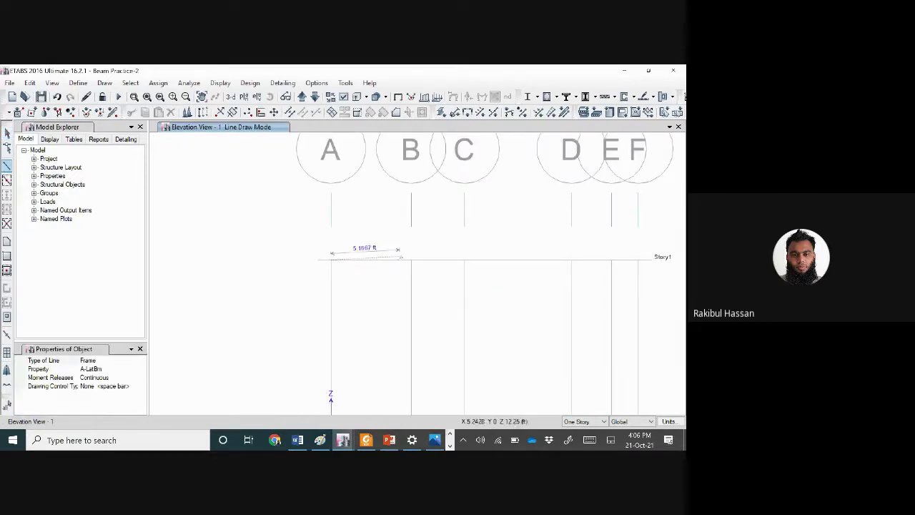
click(411, 260)
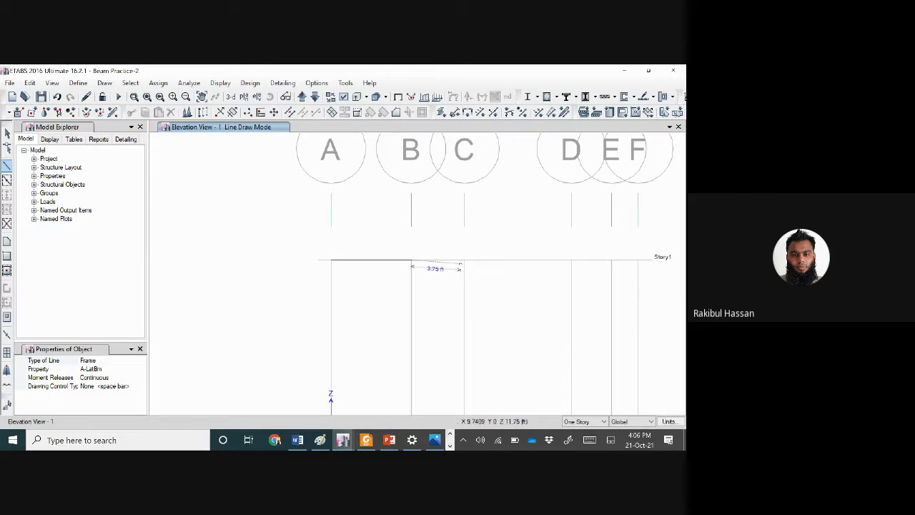
click(464, 261)
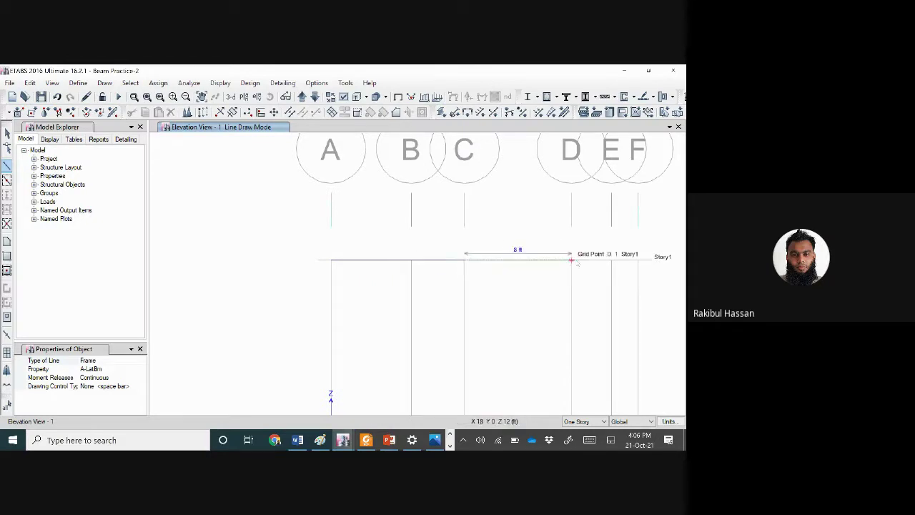
click(571, 260)
click(613, 261)
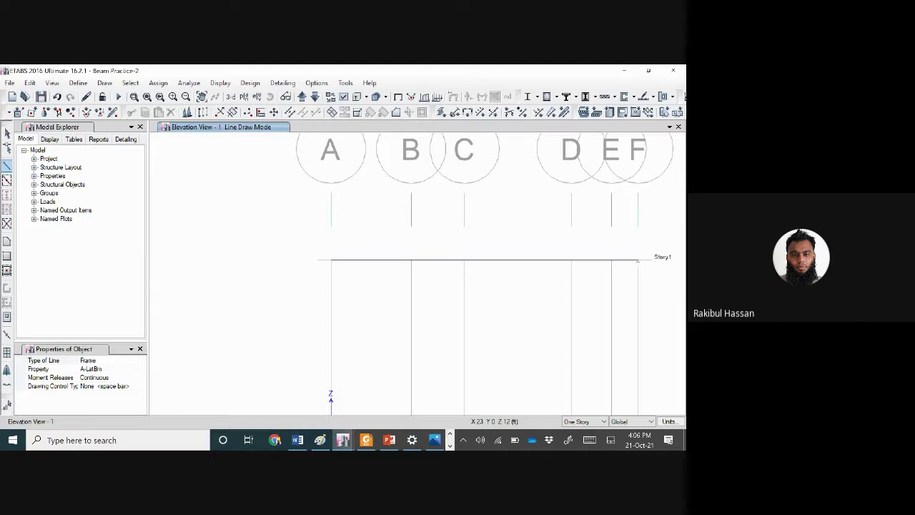
click(638, 260)
key(Escape)
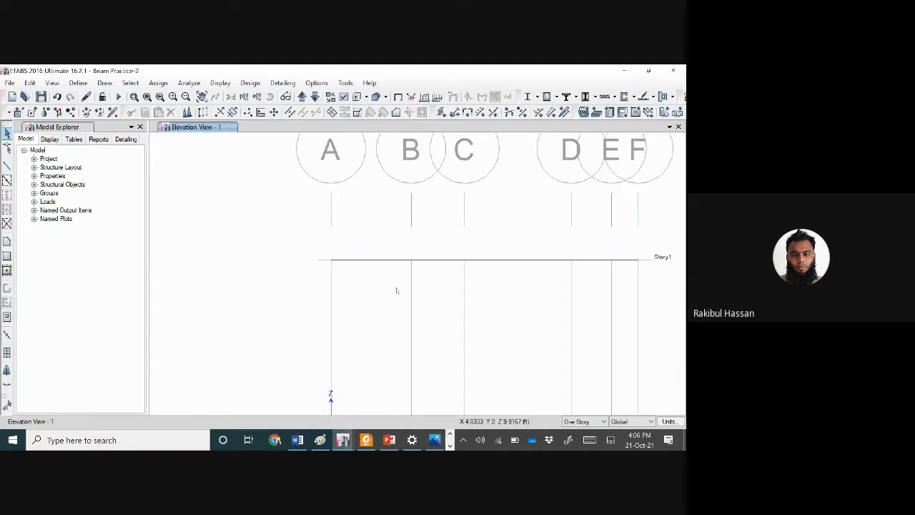
Check the supports in the whiteboard beam photo and try selecting the grid B joint together with its adjoining beam segments.
click(435, 440)
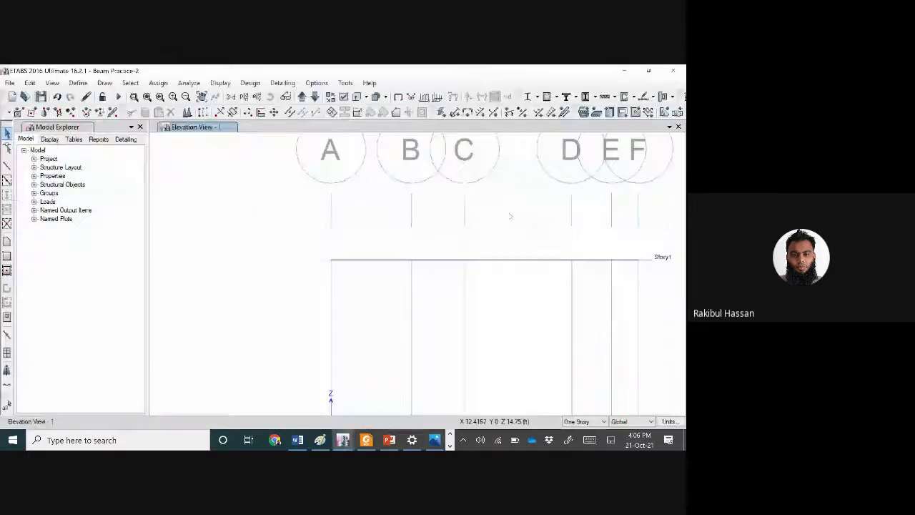
click(625, 73)
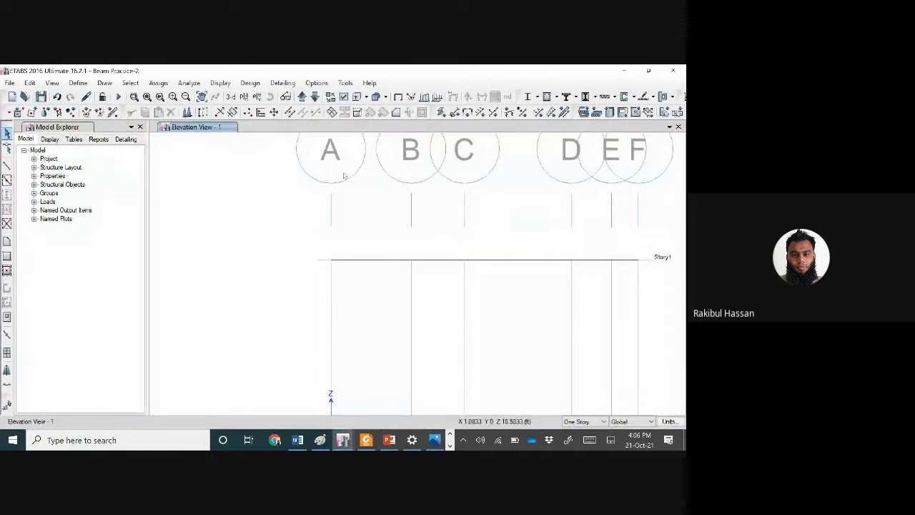
click(421, 272)
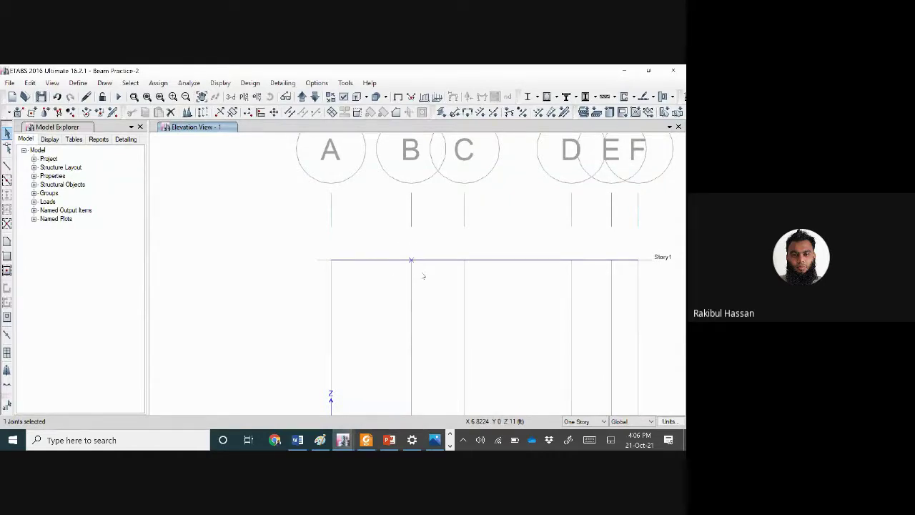
drag(423, 277, 403, 249)
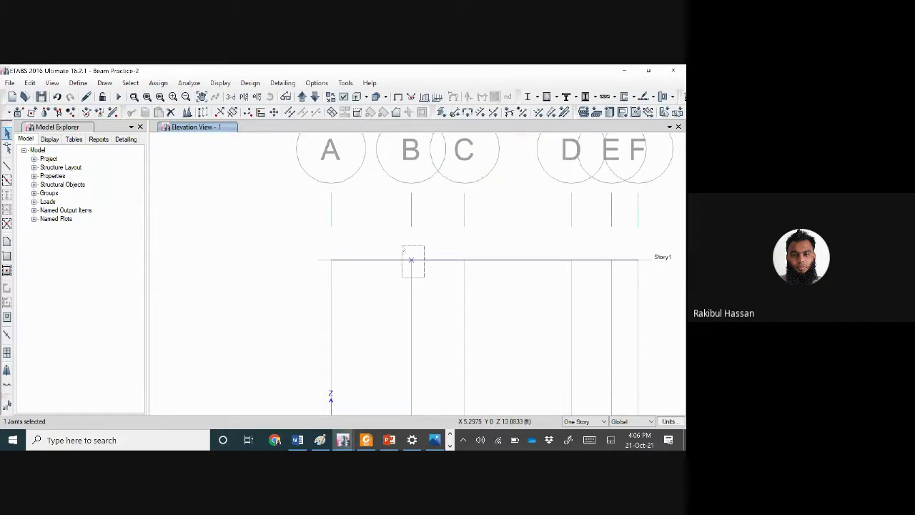
drag(403, 249, 402, 248)
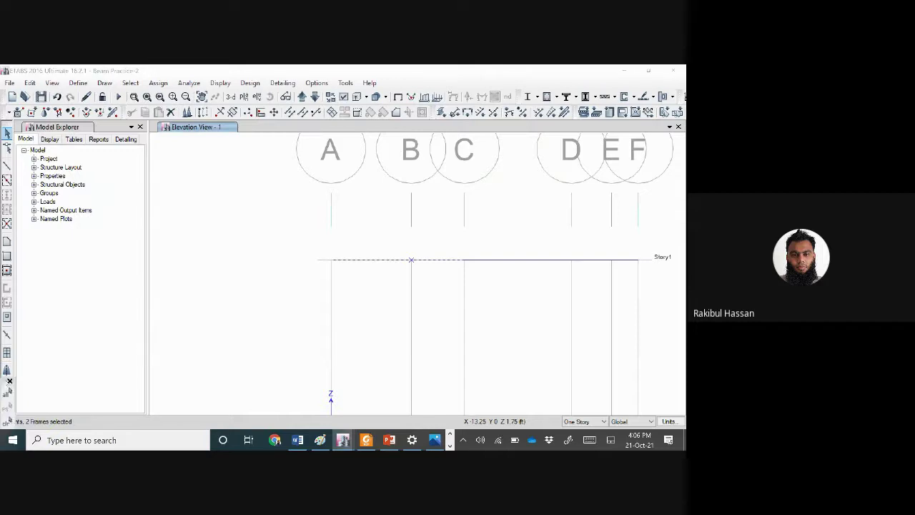
Move the partly hidden floating selection toolbar fully into view and clear the current selection.
drag(9, 391, 30, 327)
drag(20, 333, 6, 335)
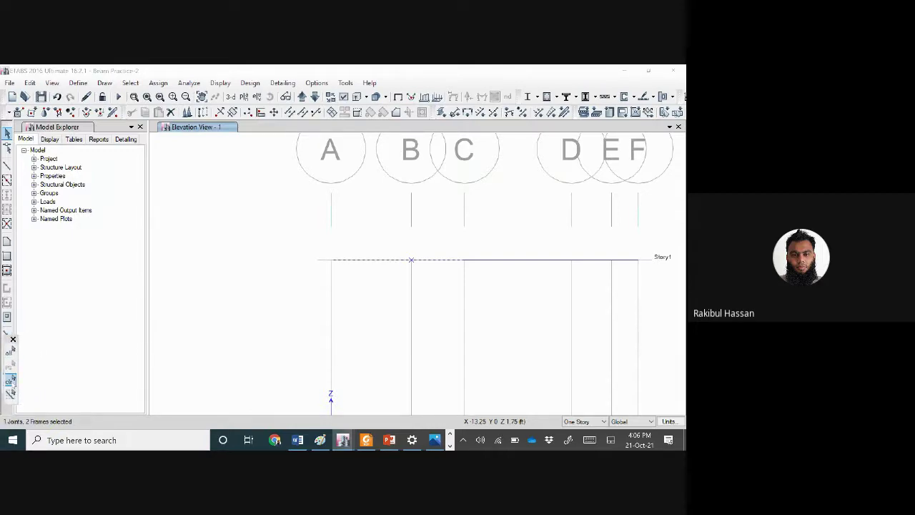
click(10, 380)
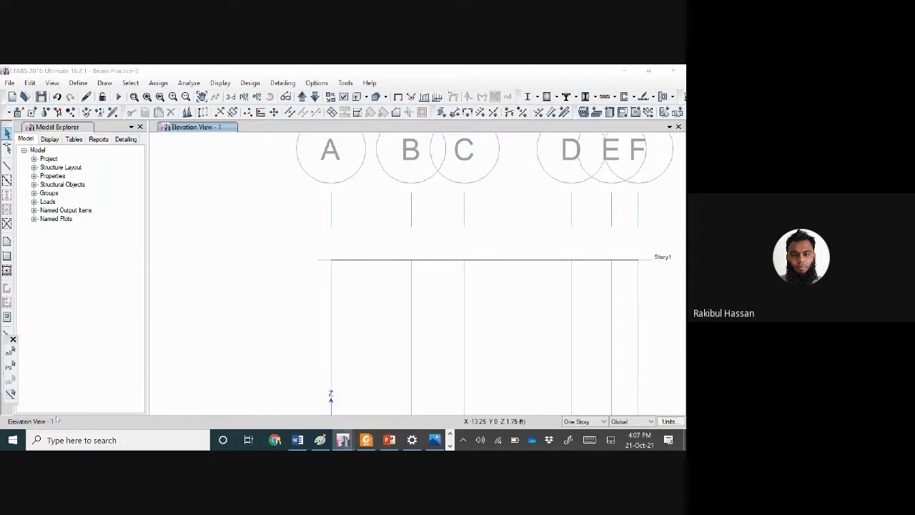
Try window selections enclosing only the grid B joint and the whole segment from grid A to B, and clear the selection.
drag(391, 241, 437, 294)
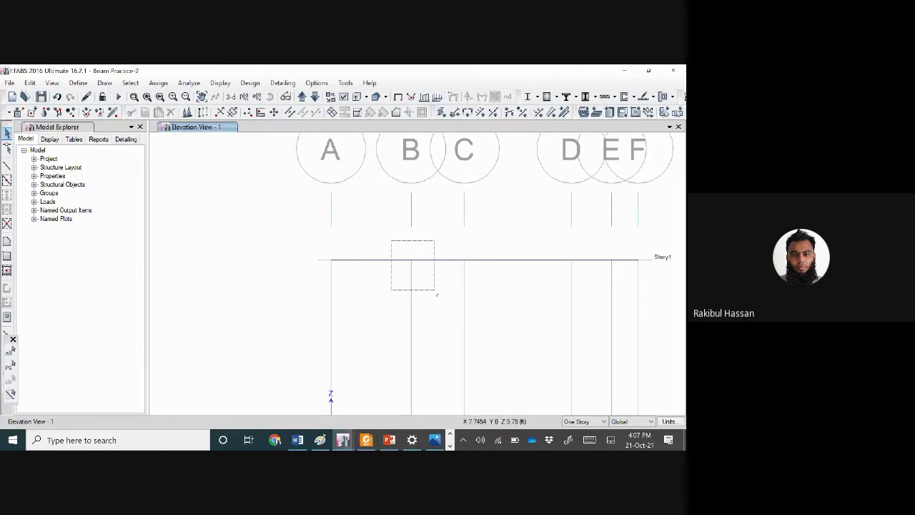
drag(437, 294, 440, 299)
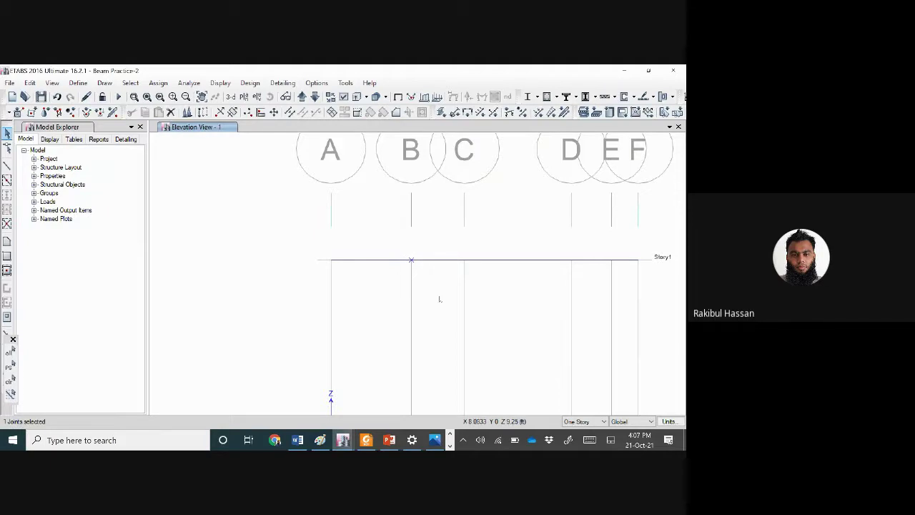
drag(313, 234, 438, 287)
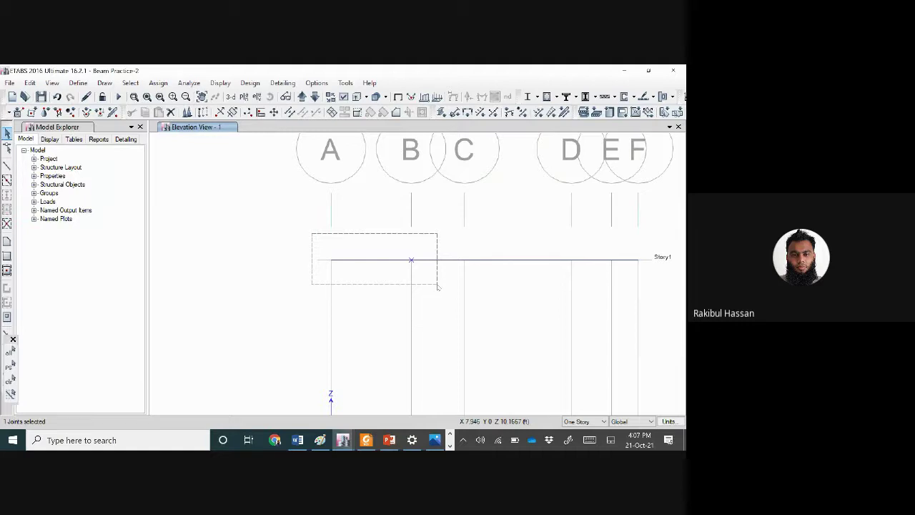
drag(438, 287, 436, 286)
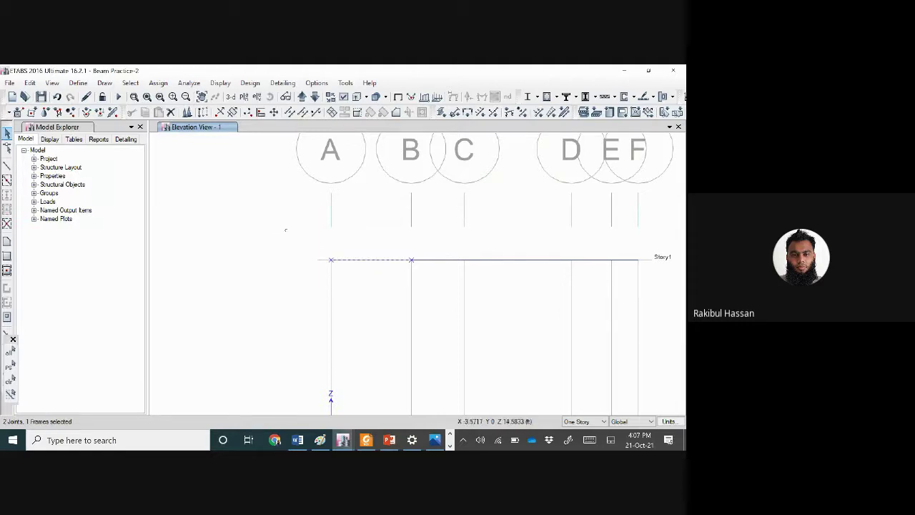
drag(278, 221, 439, 282)
click(11, 379)
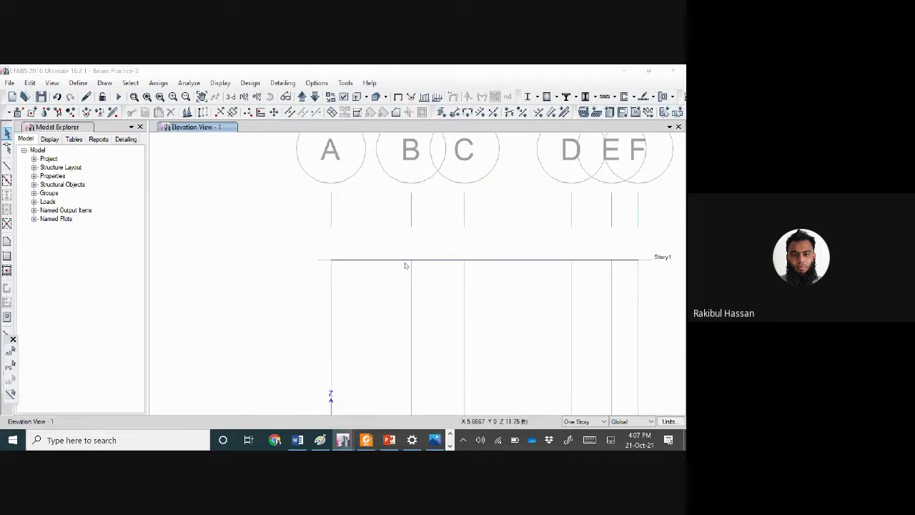
Select the beam joint at grid B alone and assign it a pinned restraint, fixing translation in X, Y and Z.
drag(399, 253, 422, 270)
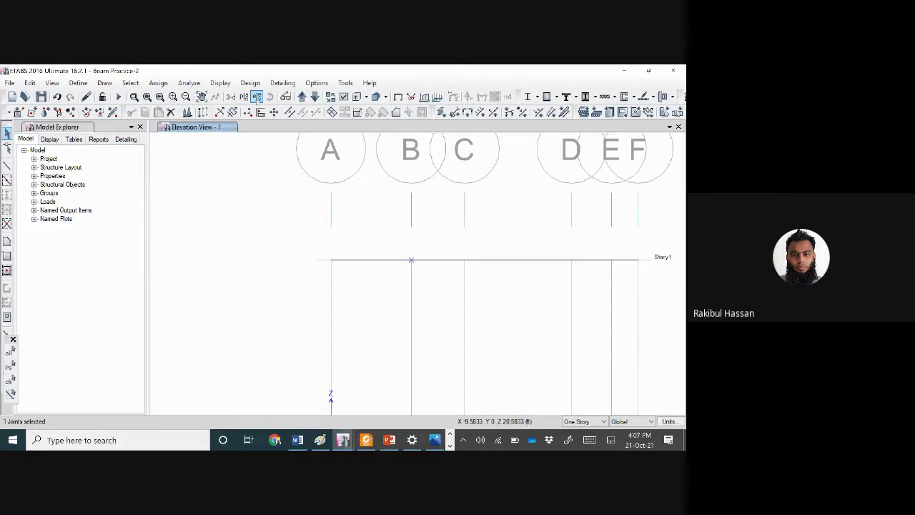
click(158, 83)
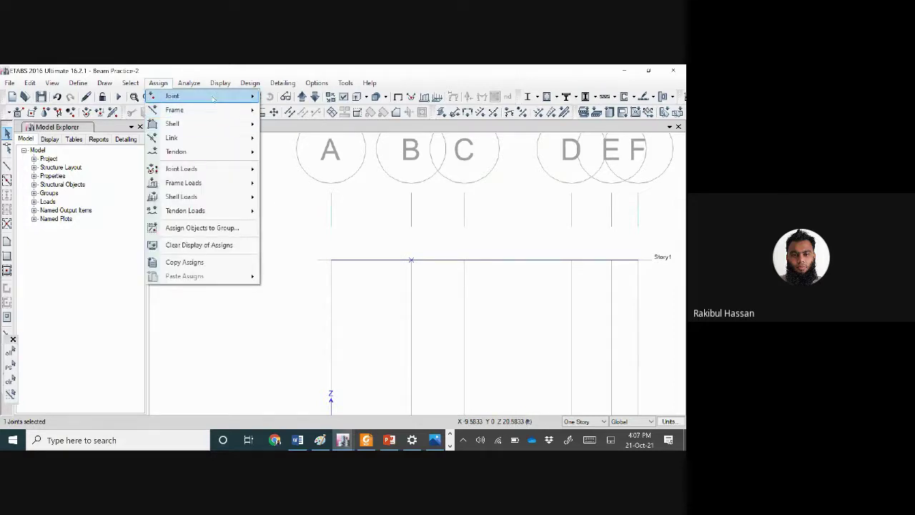
mouse_move(214, 96)
click(293, 96)
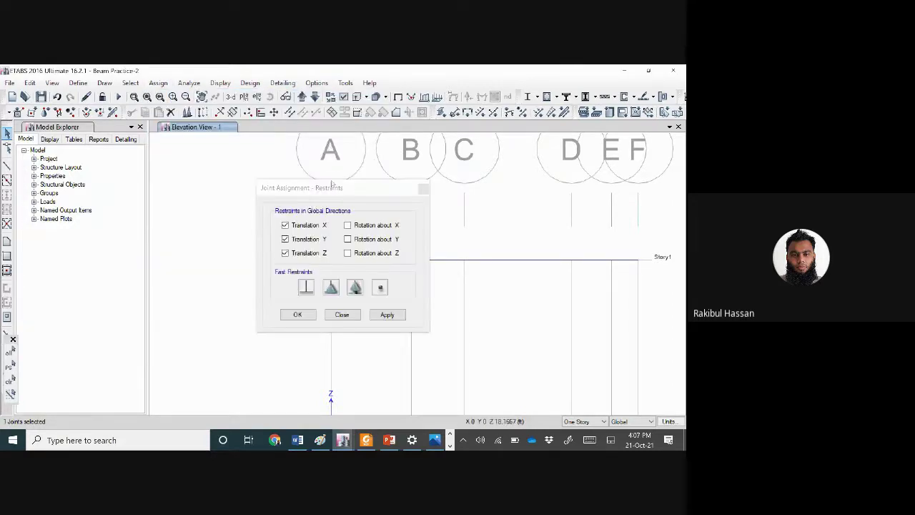
drag(324, 187, 205, 149)
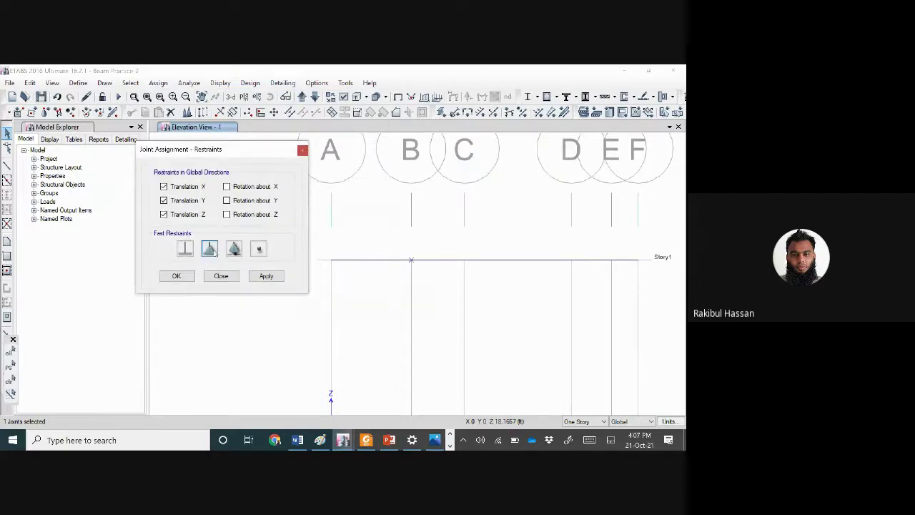
click(185, 249)
click(209, 248)
click(253, 276)
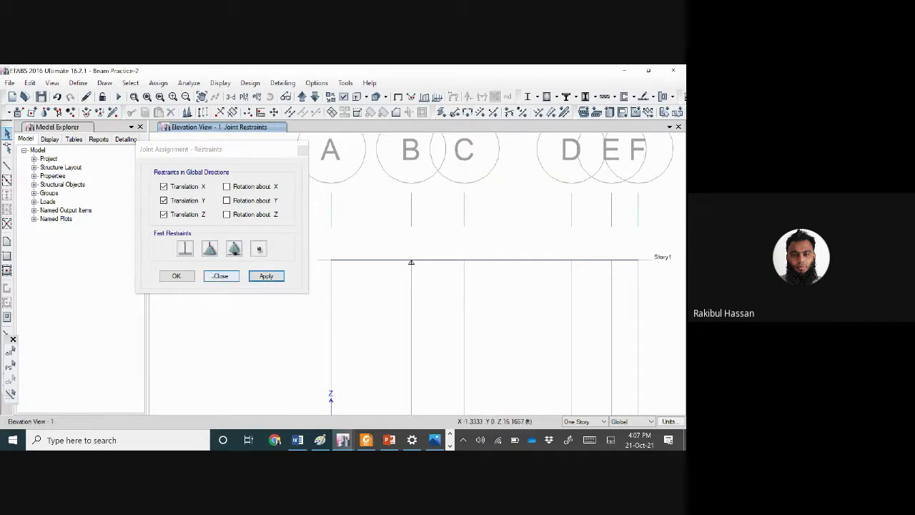
Assign a roller restraint with only Translation Z fixed to the beam joint at grid D, and finish assigning restraints.
drag(561, 251, 582, 274)
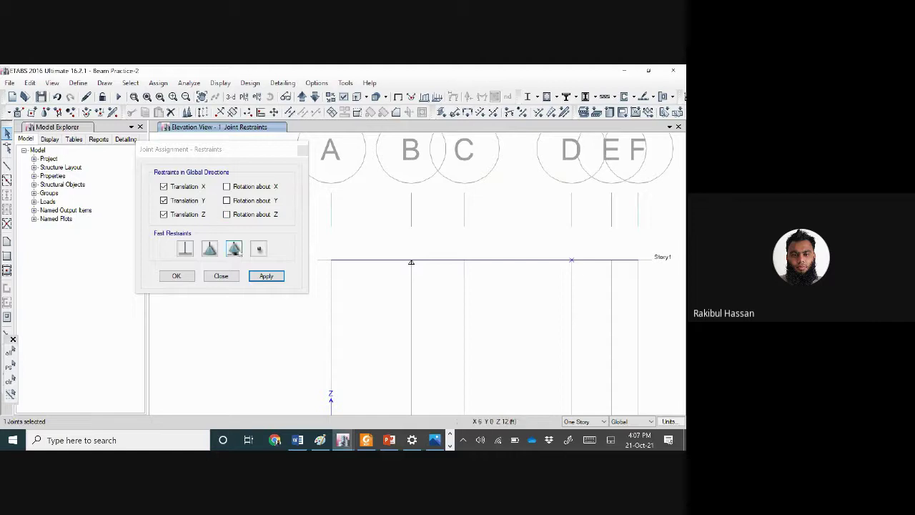
click(234, 248)
click(266, 276)
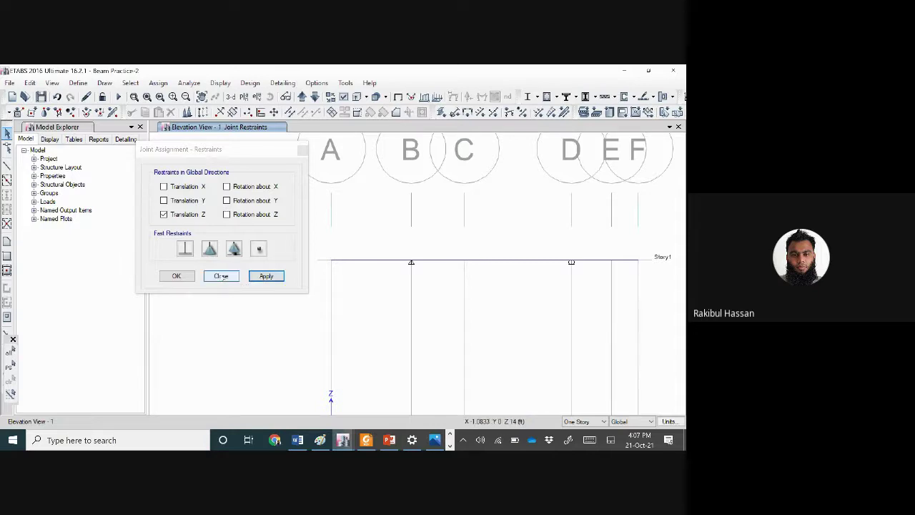
click(221, 277)
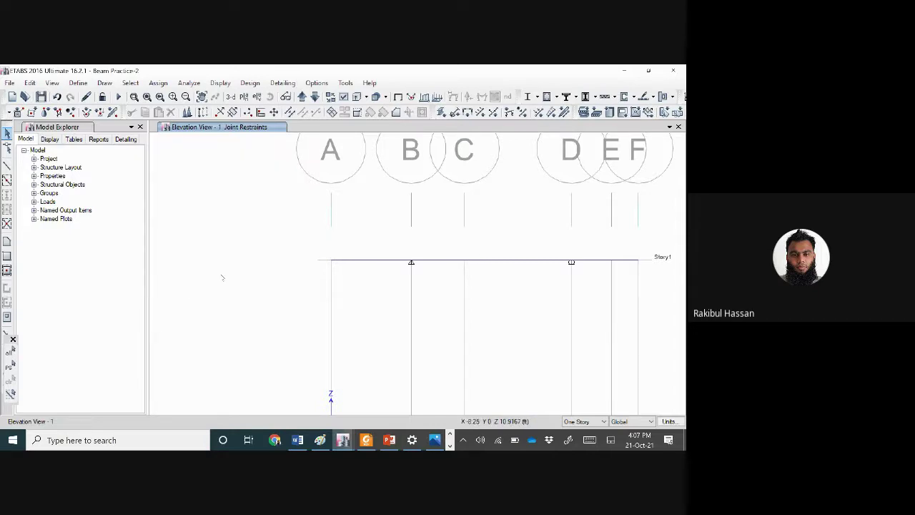
Select only the beam segment between grids A and B.
click(336, 260)
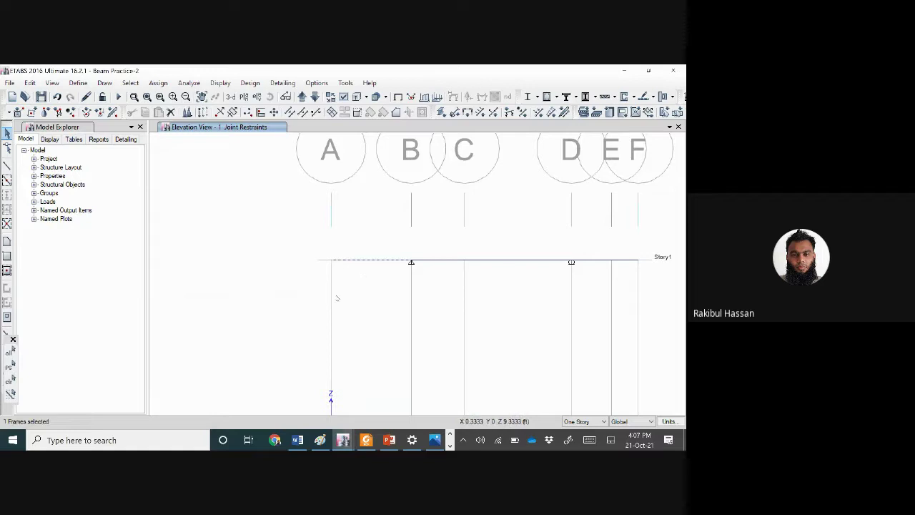
drag(382, 276, 350, 232)
click(351, 232)
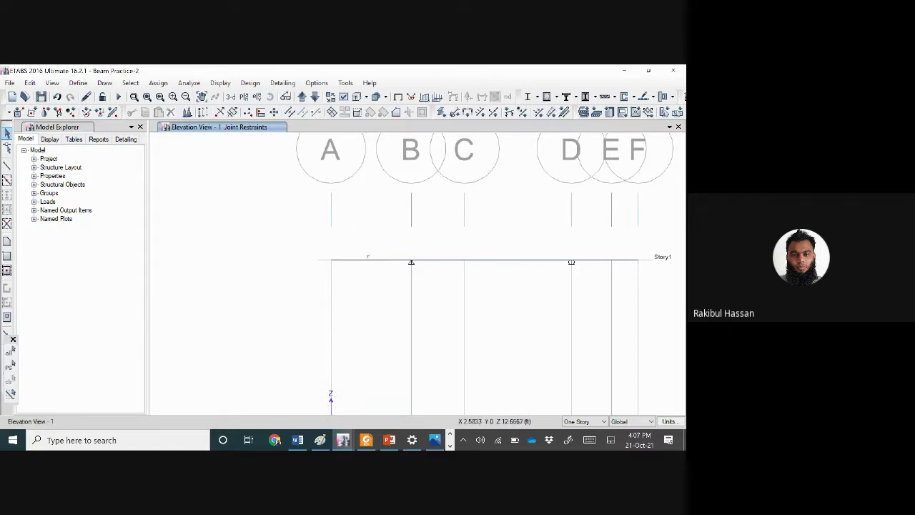
click(370, 262)
click(370, 263)
drag(379, 283, 346, 236)
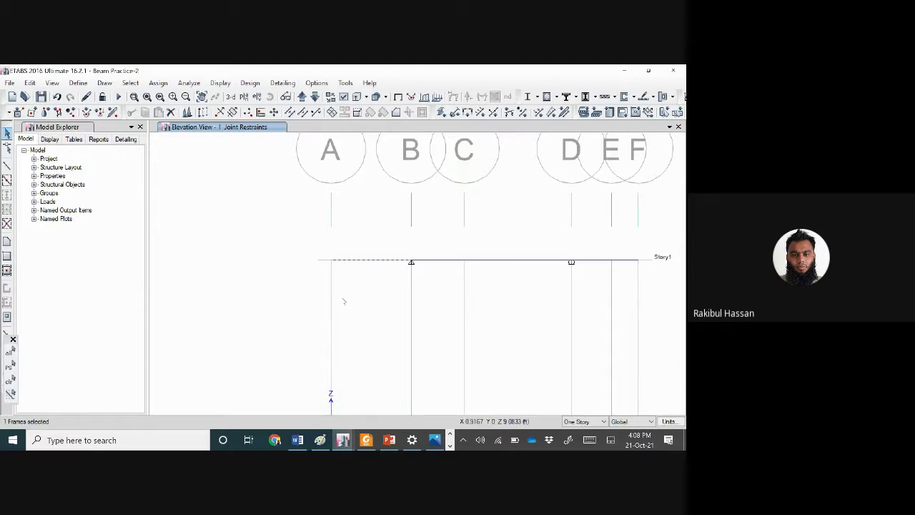
Check the whiteboard photo, open the distributed frame load assignment for segment A–B, and set its load pattern to Live.
click(434, 439)
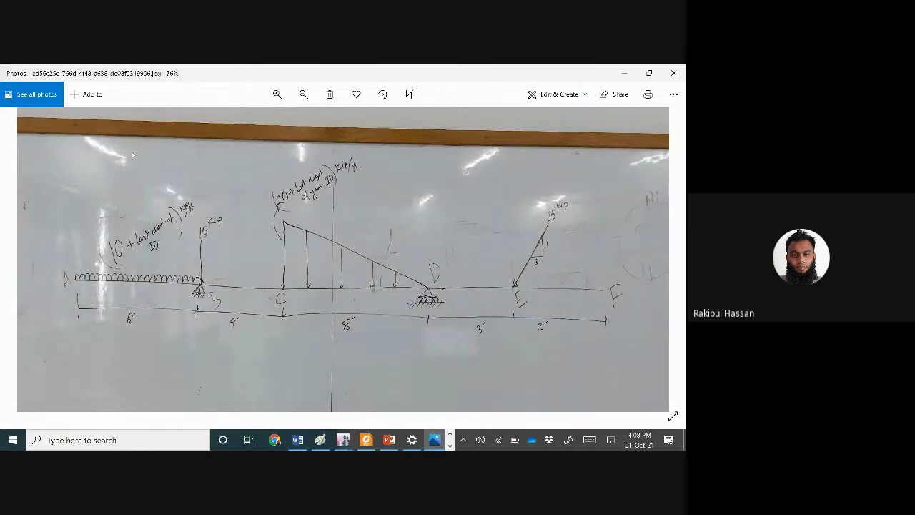
click(625, 73)
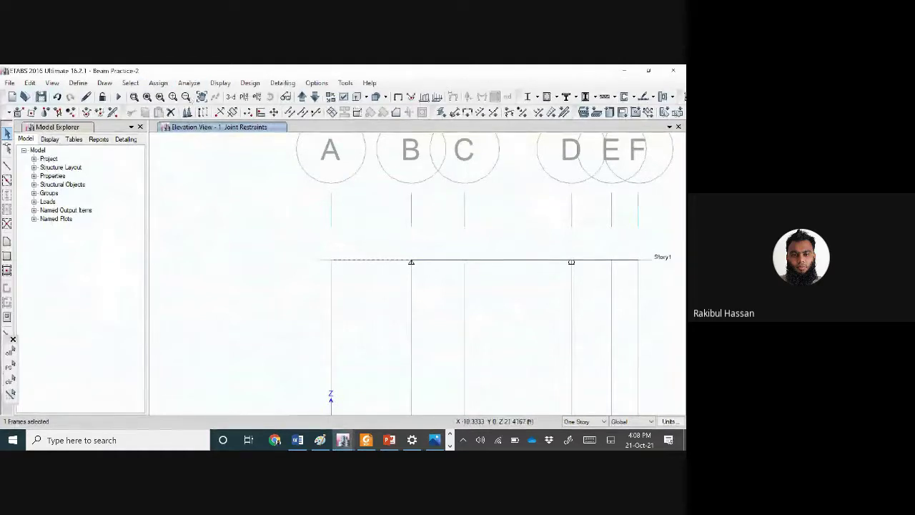
click(168, 84)
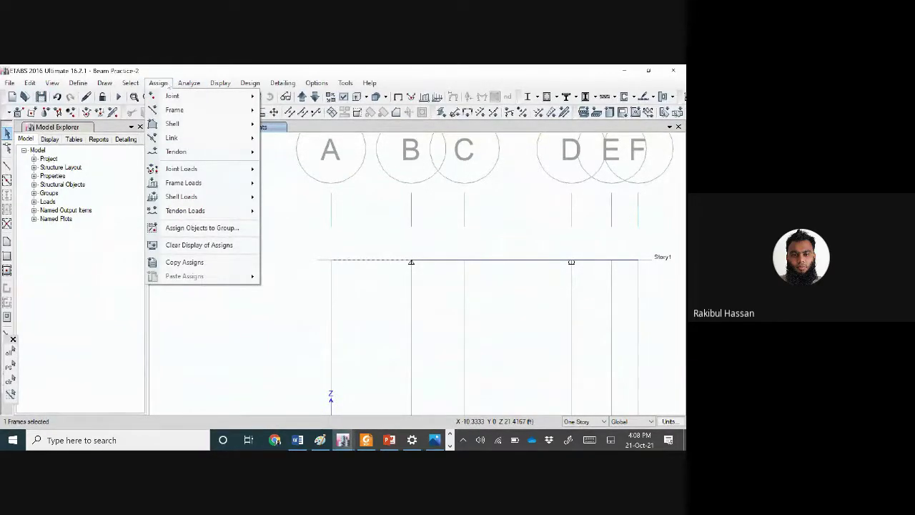
click(168, 85)
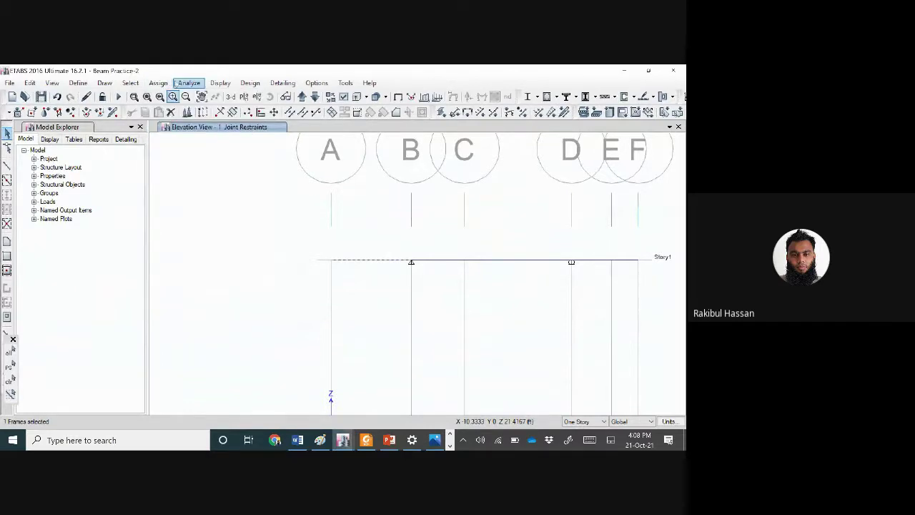
click(159, 83)
click(158, 83)
click(158, 83)
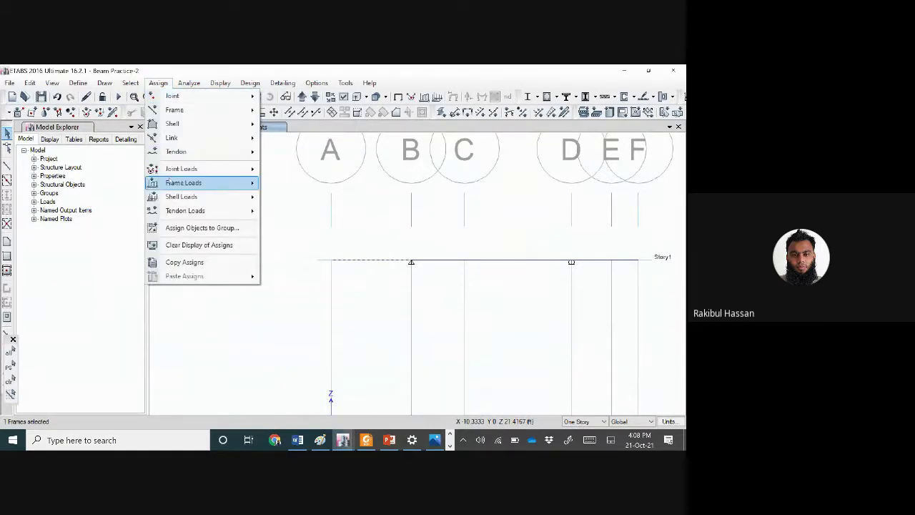
mouse_move(184, 183)
click(293, 198)
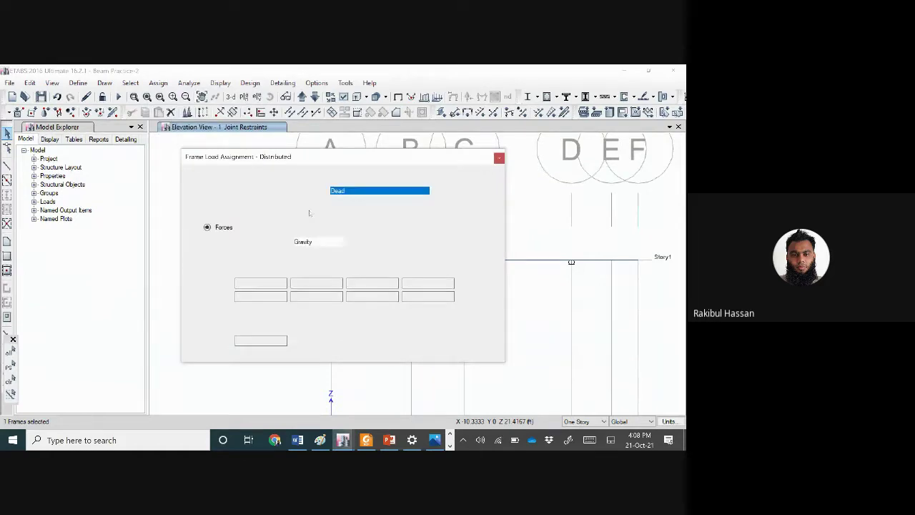
click(387, 191)
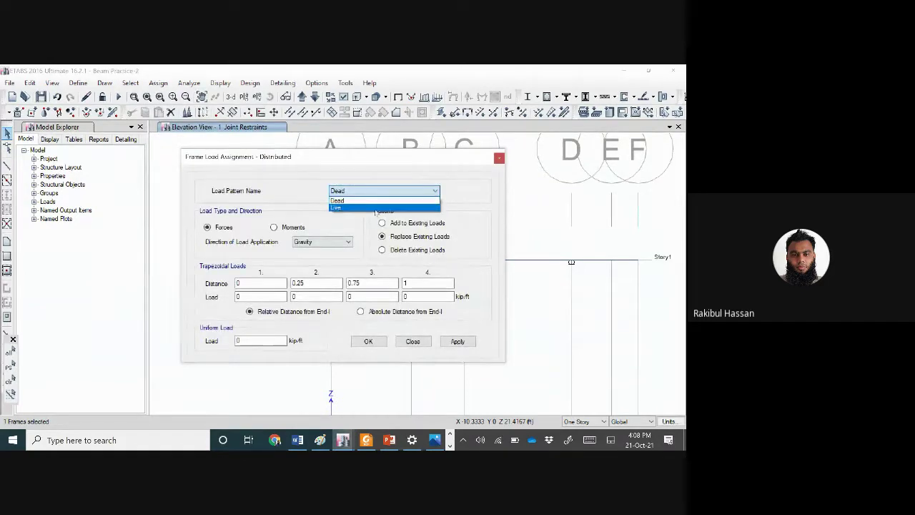
click(377, 206)
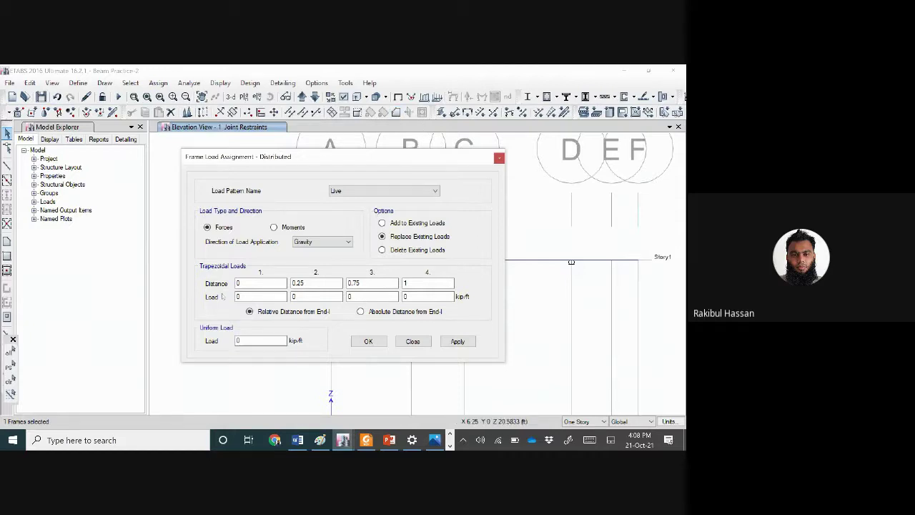
Apply a uniform gravity load of 10 kip/ft to the segment between grids A and B, and finish the assignment.
drag(278, 341, 206, 342)
text(10)
click(458, 342)
drag(374, 155, 403, 296)
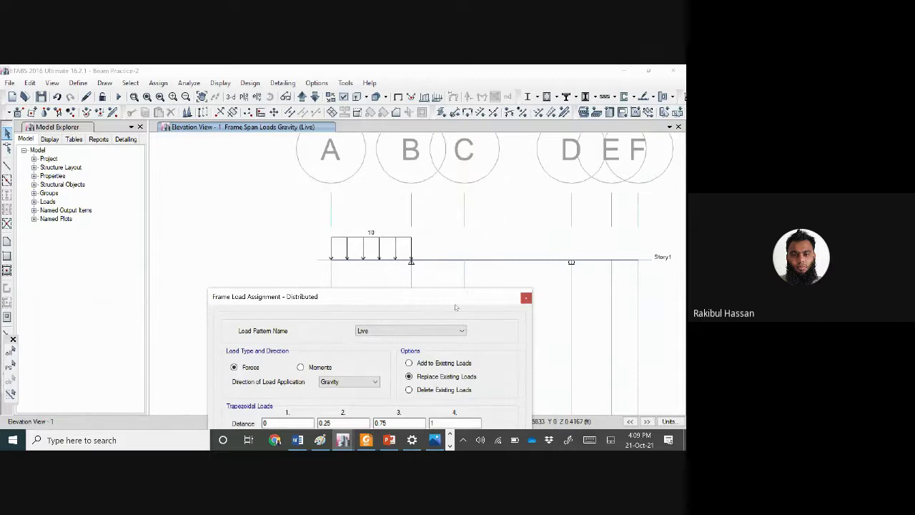
drag(456, 307, 374, 162)
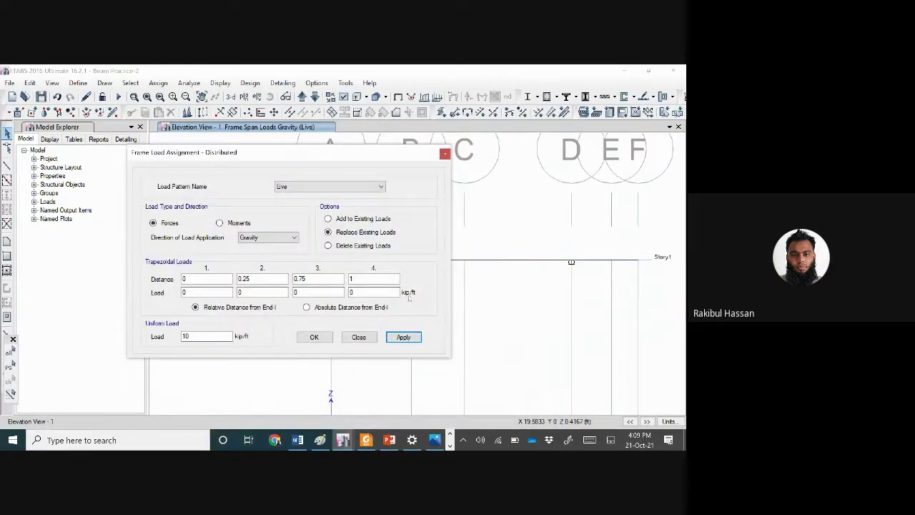
click(314, 337)
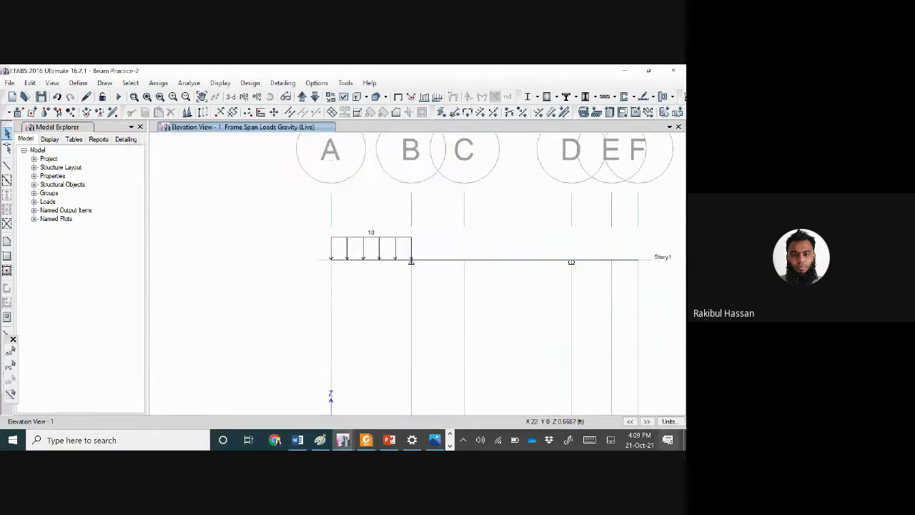
click(670, 421)
click(658, 397)
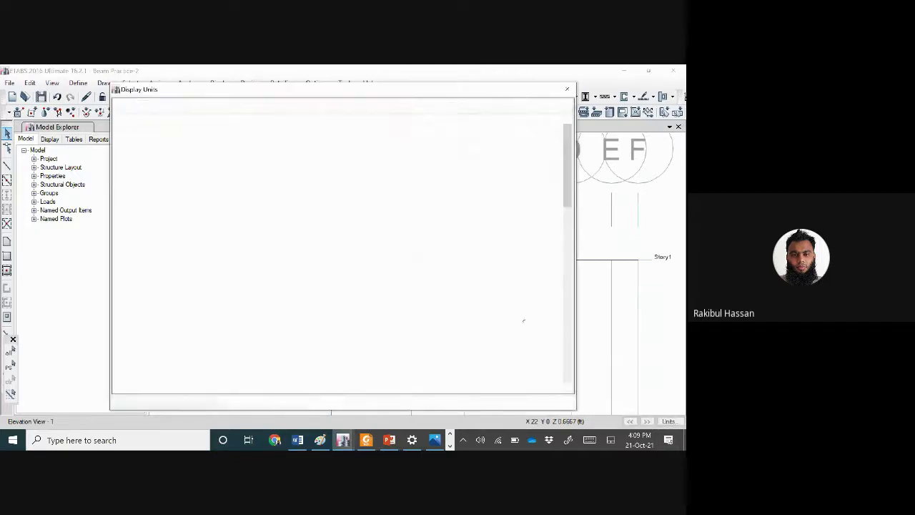
click(521, 400)
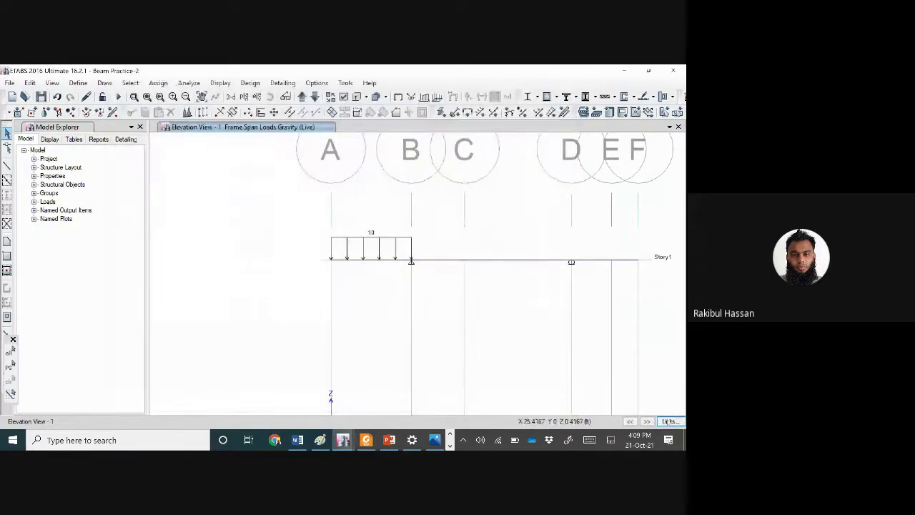
Set the model's consistent units to ft for length and kip for force.
click(669, 421)
click(645, 411)
click(370, 154)
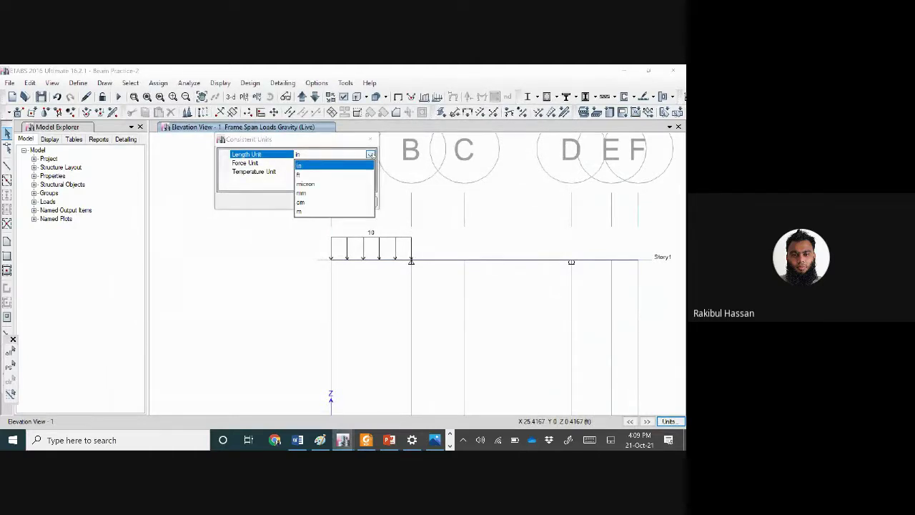
click(325, 175)
click(364, 162)
click(370, 163)
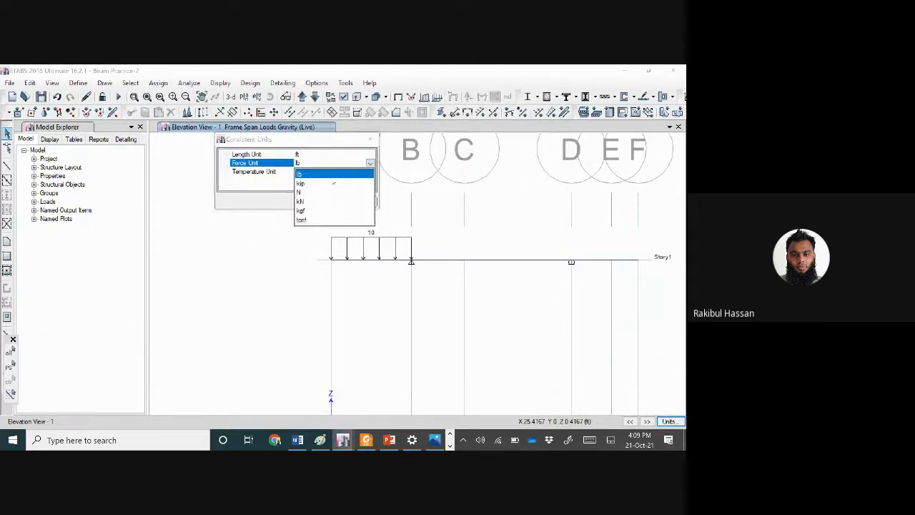
click(334, 184)
click(321, 201)
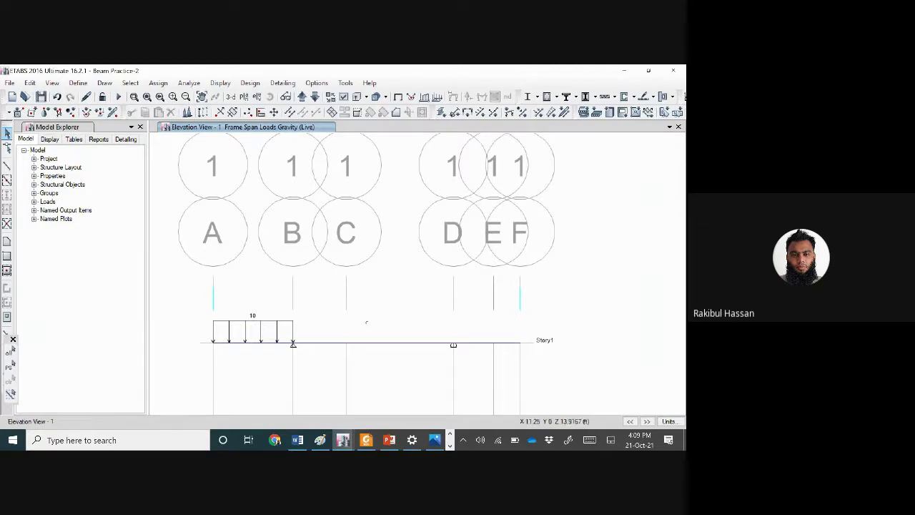
Select the beam segment between grids C and D and enter 20 kip/ft as its first trapezoidal load in the distributed load assignment.
drag(410, 358, 400, 327)
click(158, 83)
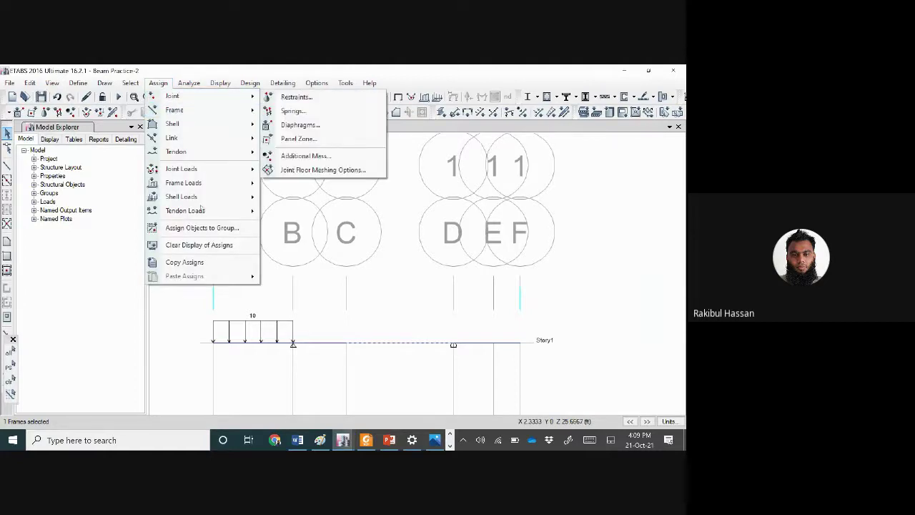
mouse_move(215, 188)
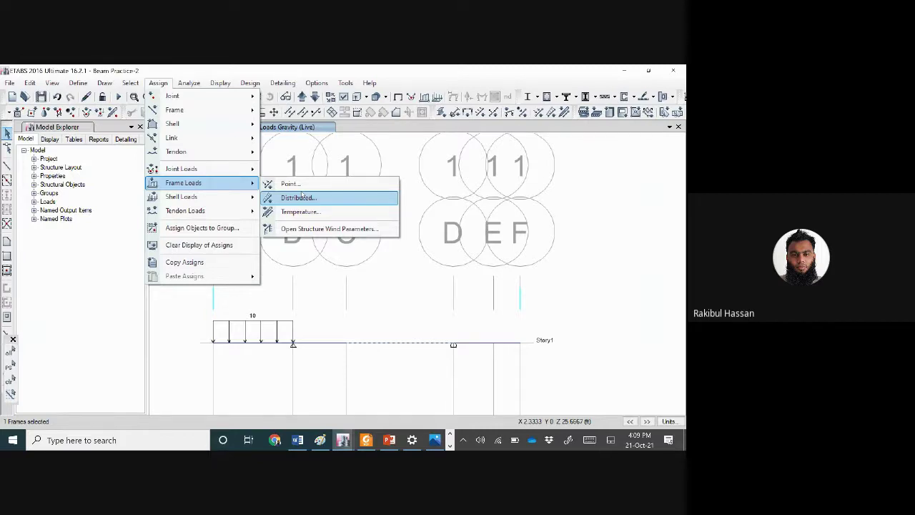
click(298, 198)
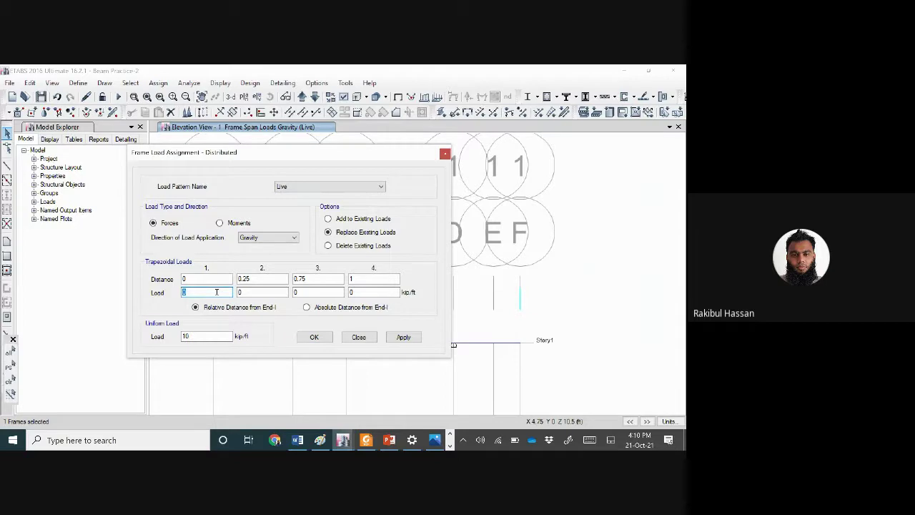
text(20)
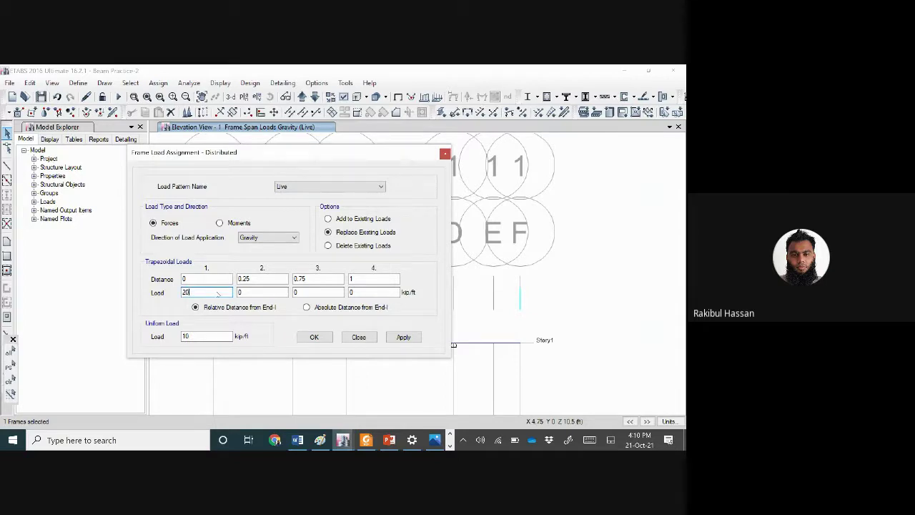
Check the whiteboard photo, and enter trapezoidal loads of 0.75*20 at relative distance 0.25 and 0.25*20 at 0.75.
click(435, 440)
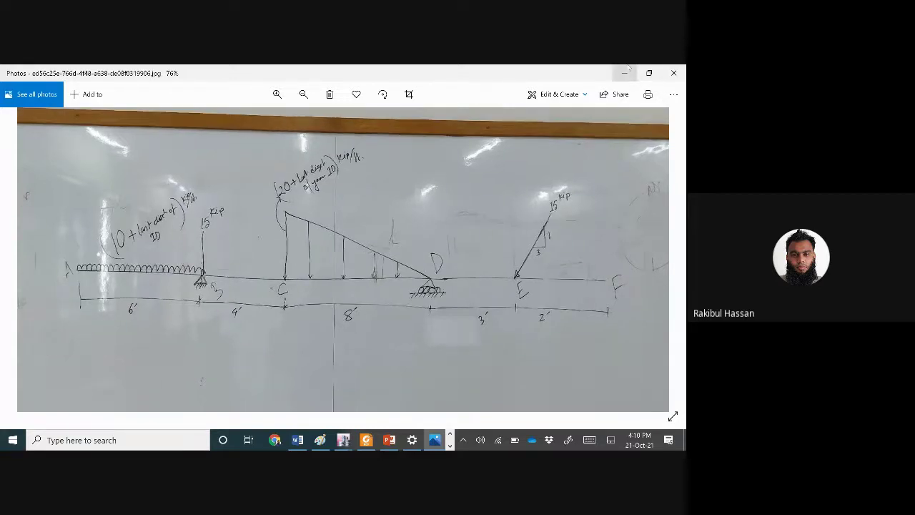
key(alt+Tab)
double_click(243, 291)
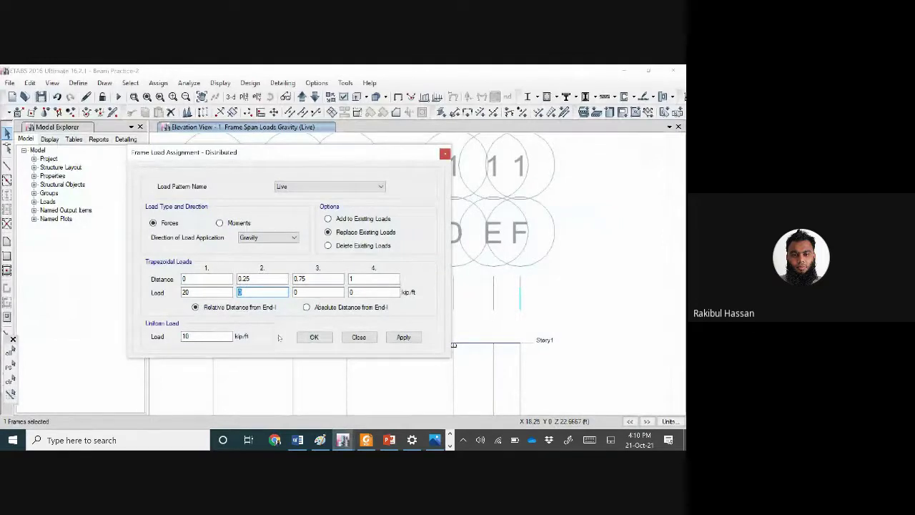
text(0.758)
key(BackSpace)
text(*20)
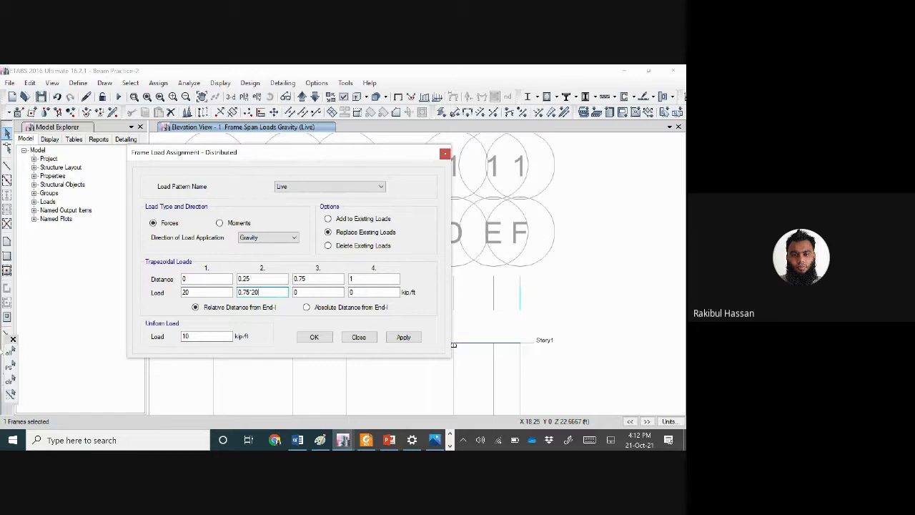
key(Tab)
click(311, 291)
text(.25*20)
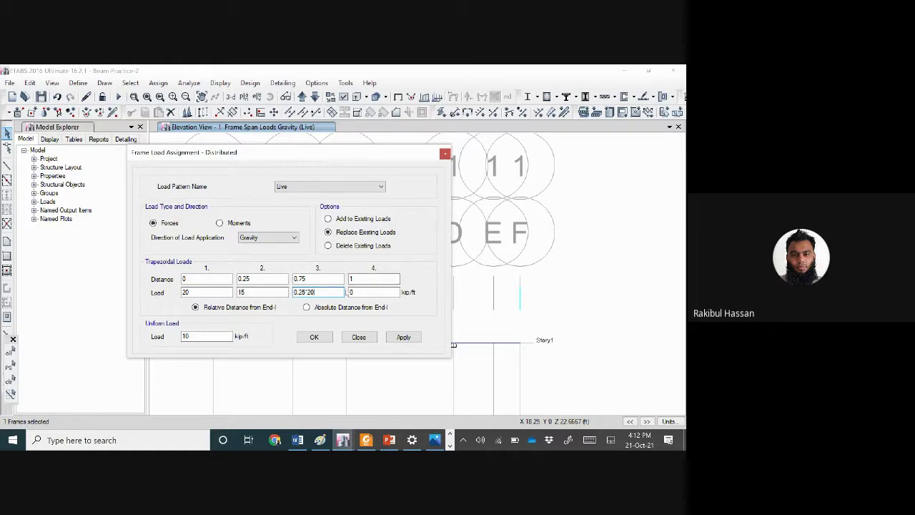
click(356, 291)
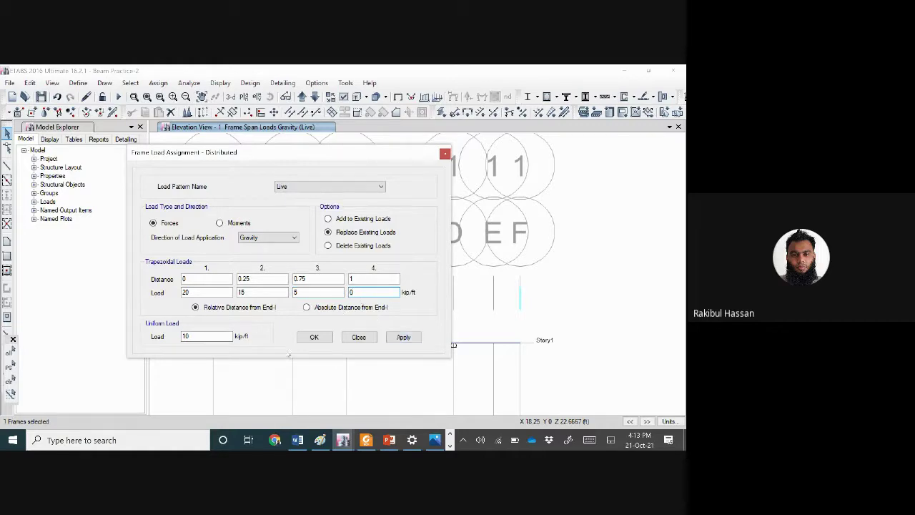
Set the uniform load to 0, apply the trapezoidal load to segment C–D, and finish the assignment.
double_click(205, 336)
text(0)
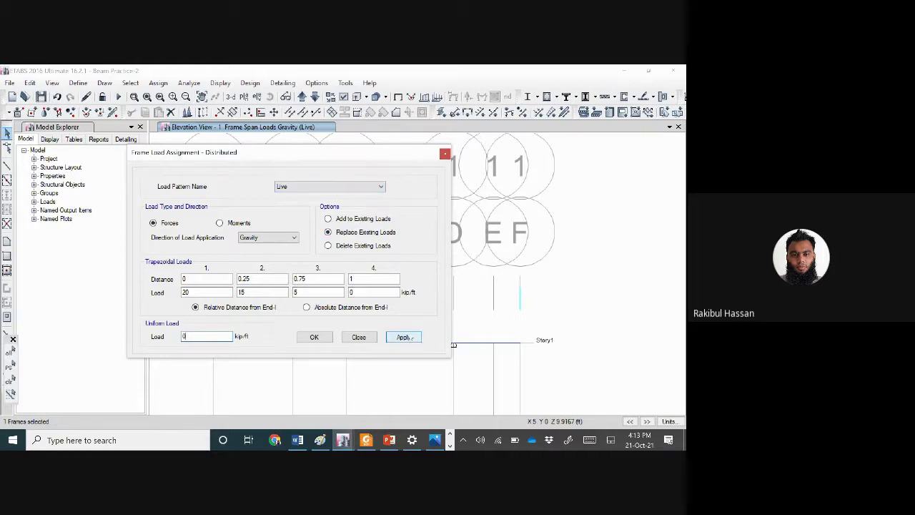
click(403, 337)
drag(343, 156, 539, 182)
click(512, 366)
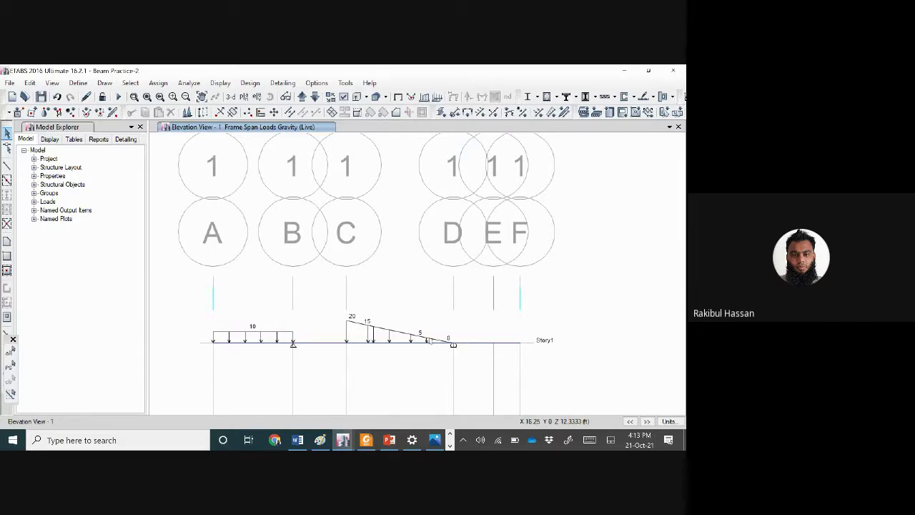
Select the joint at grid E, consult the whiteboard photo, and start a joint force assignment with the Live load pattern.
drag(489, 330, 502, 356)
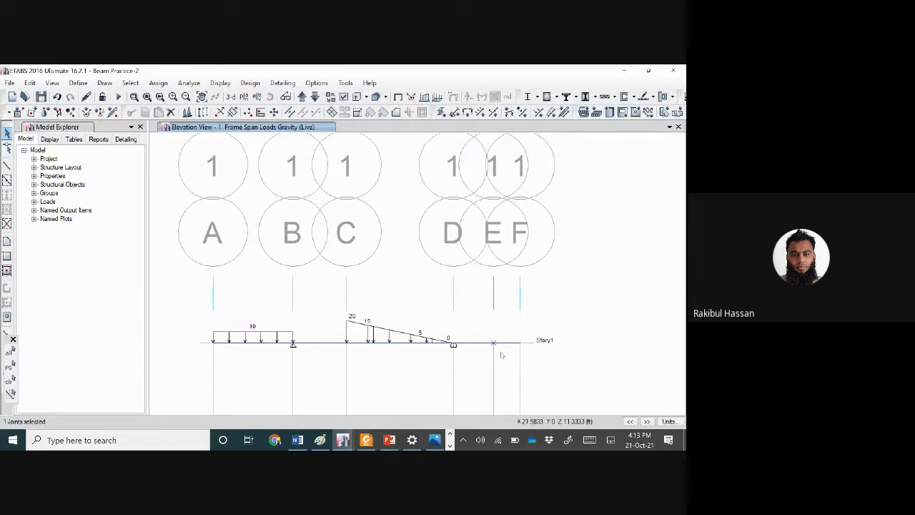
click(435, 440)
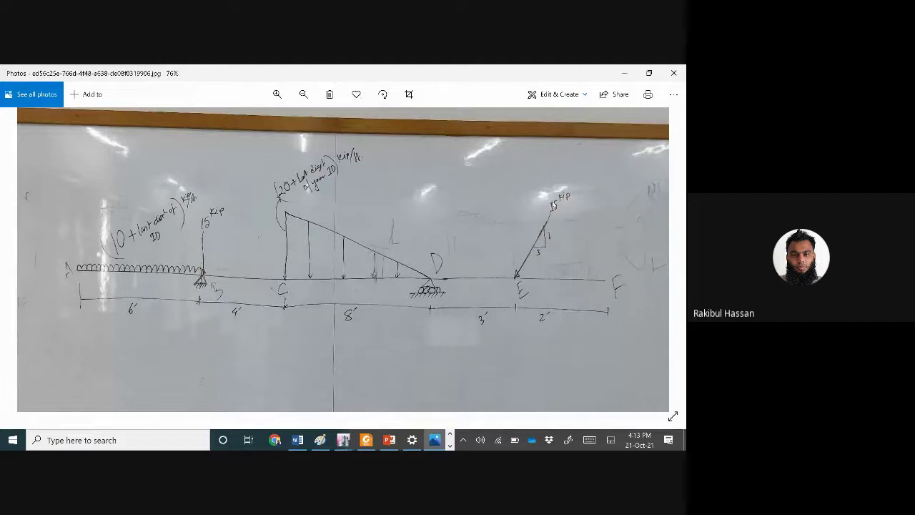
click(624, 73)
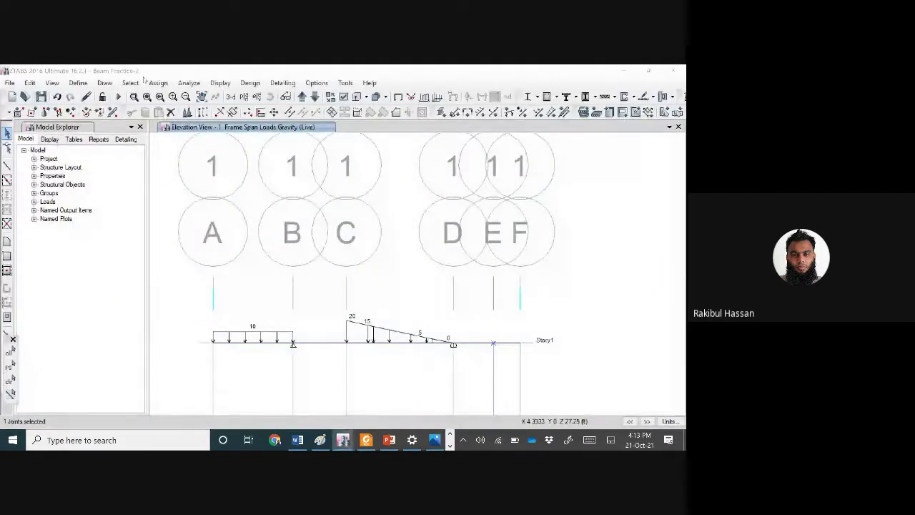
click(159, 83)
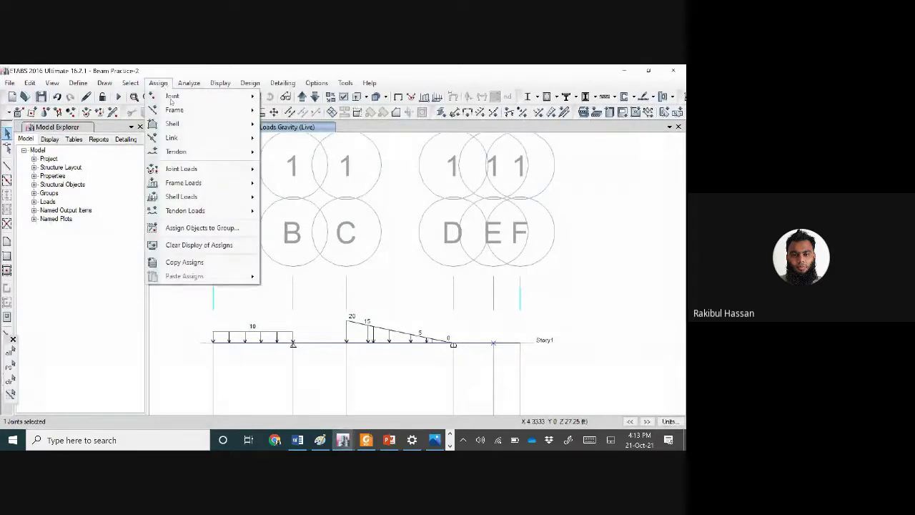
mouse_move(186, 169)
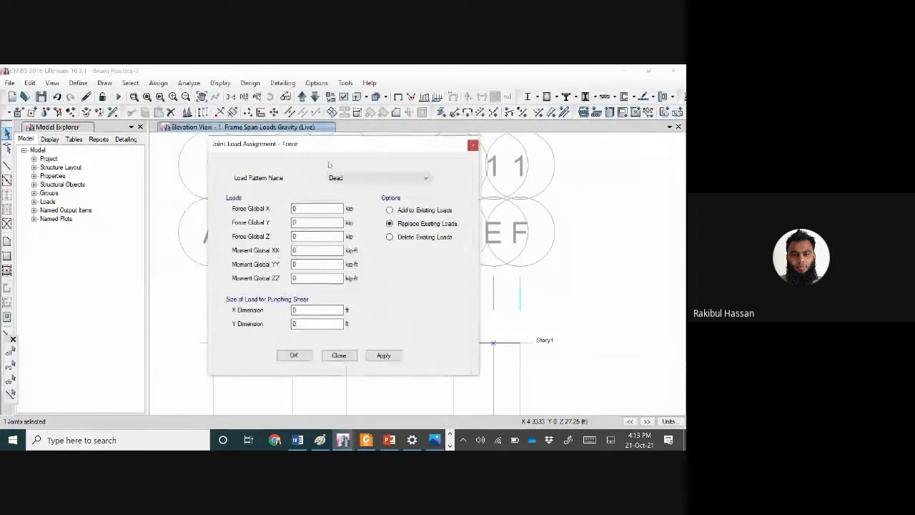
click(347, 178)
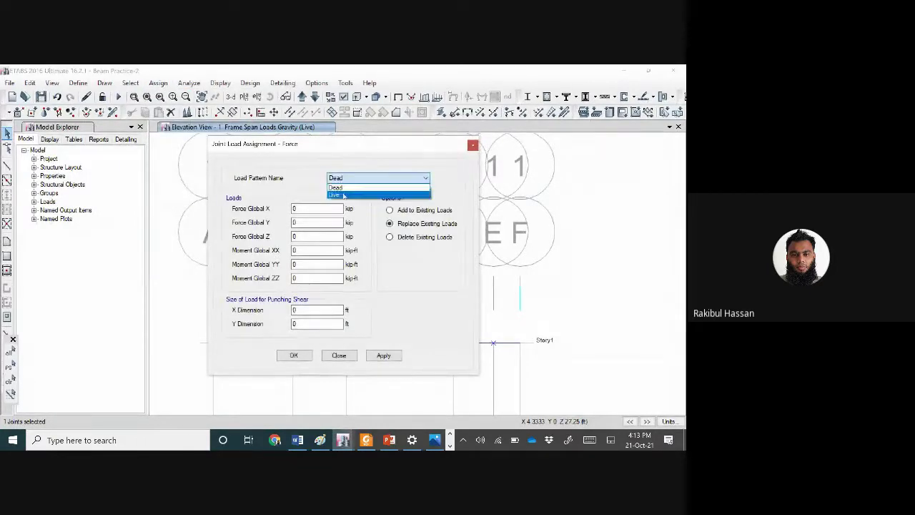
click(334, 194)
click(321, 208)
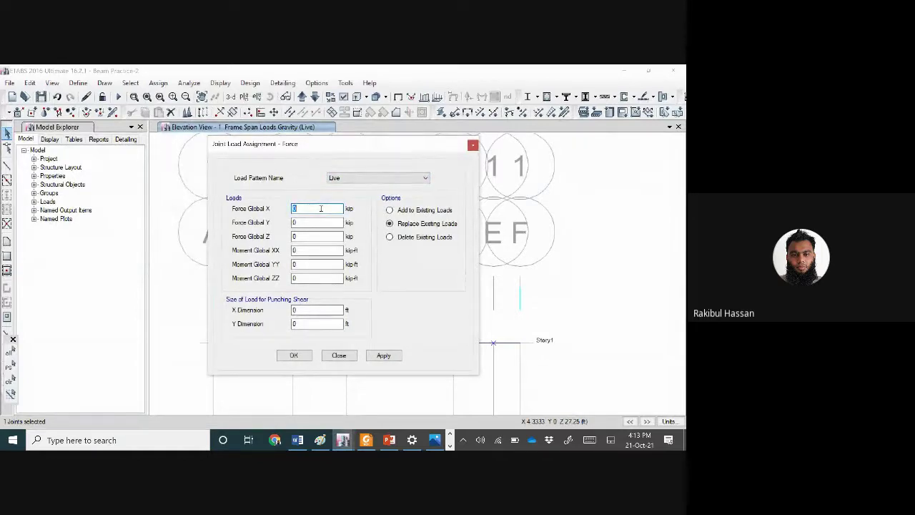
Recheck the whiteboard's inclined load, apply -14.23 kip in Global X and -4.74 kip in Global Z at joint E, and finish the assignment.
click(435, 440)
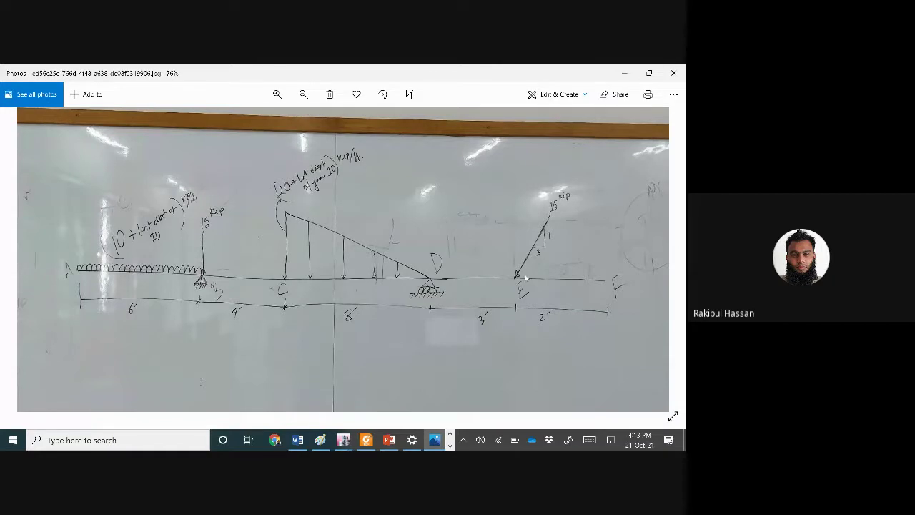
click(624, 74)
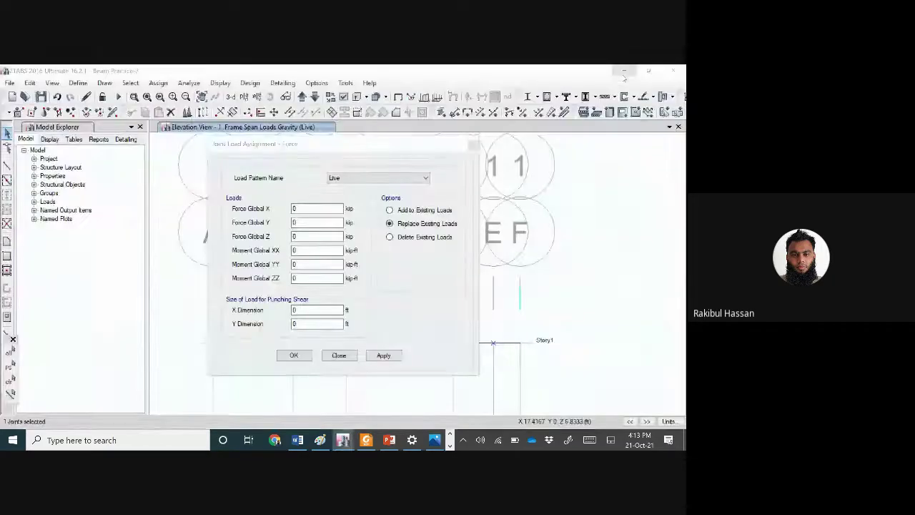
click(320, 208)
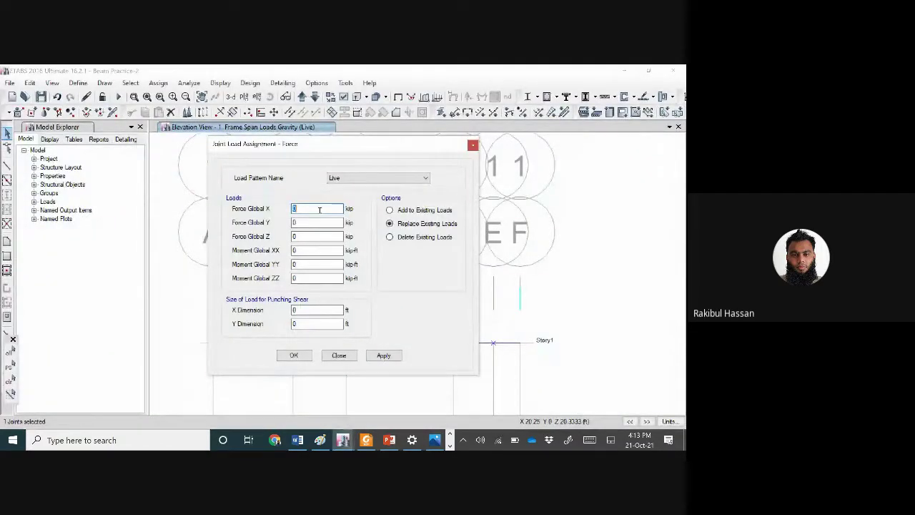
text(-)
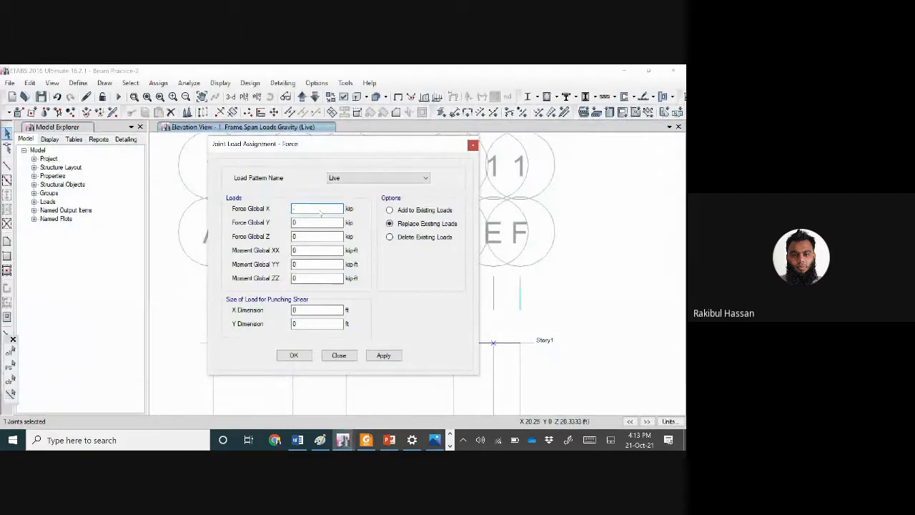
text(14.23)
double_click(301, 236)
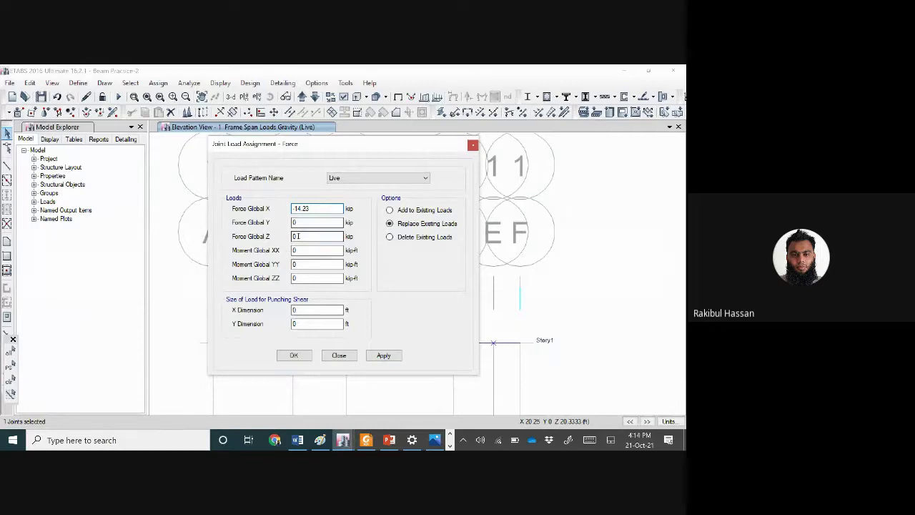
text(-)
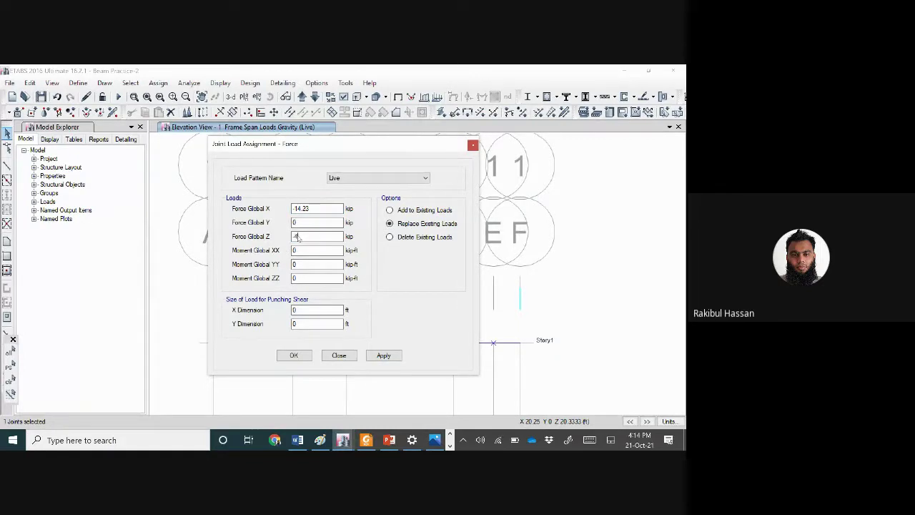
text(4.74)
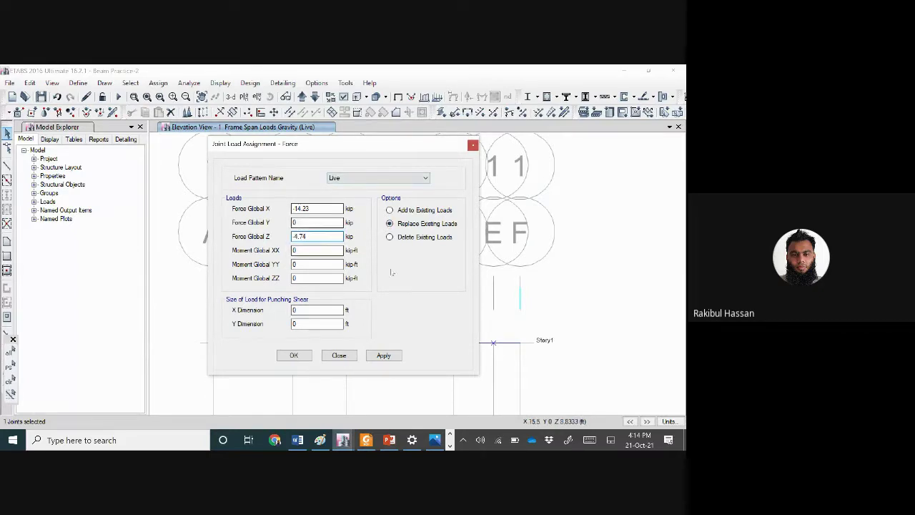
click(384, 356)
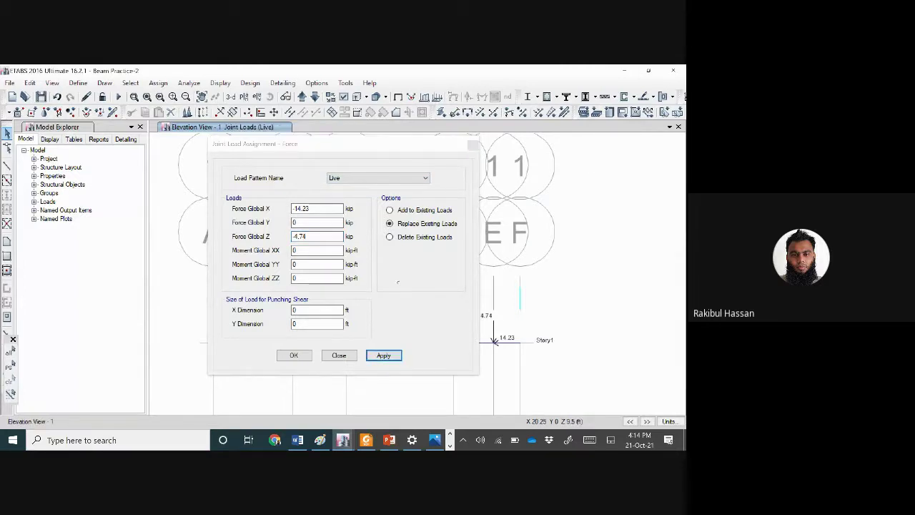
drag(387, 146, 278, 164)
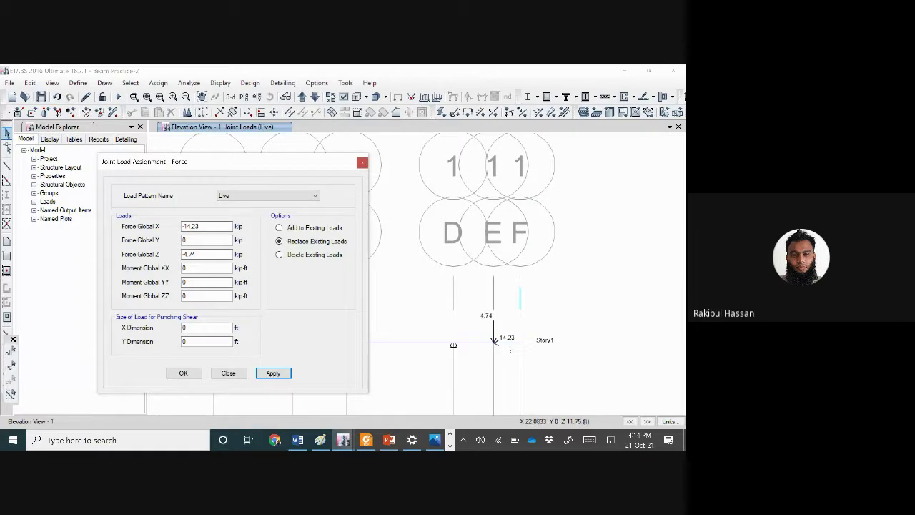
click(183, 372)
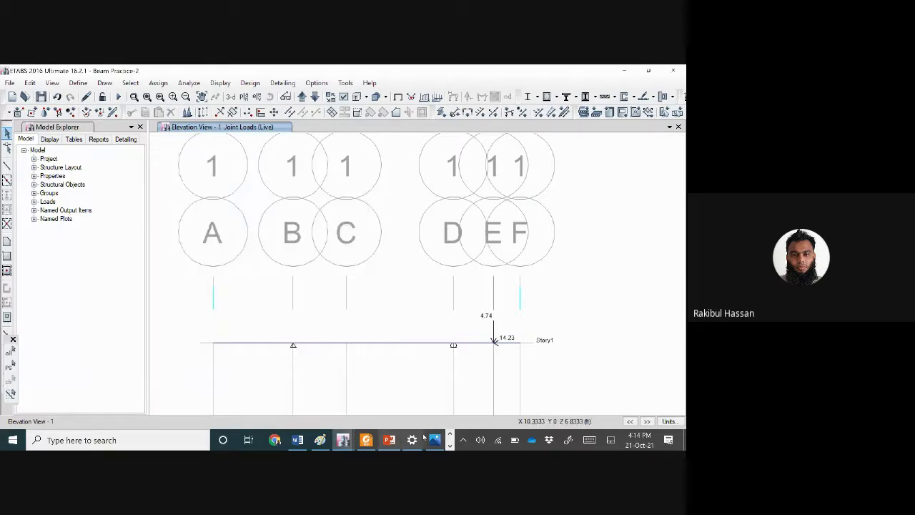
Check the whiteboard's load at B, and assign joint B a Live force of 0 kip in Global X and -15 kip in Global Z.
click(434, 440)
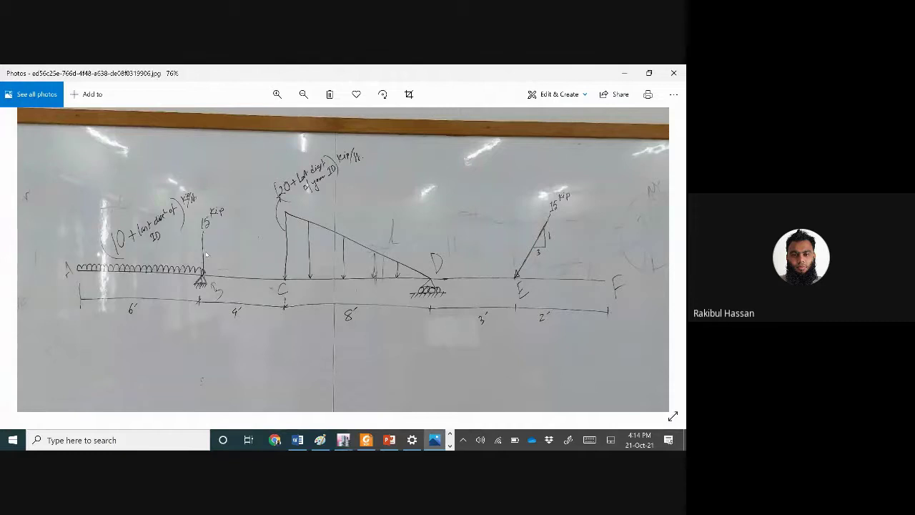
click(624, 73)
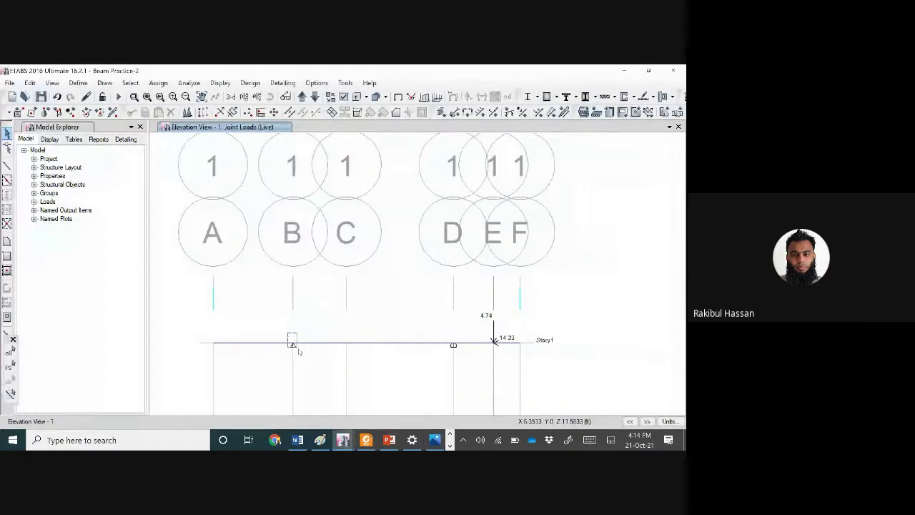
click(293, 344)
click(155, 83)
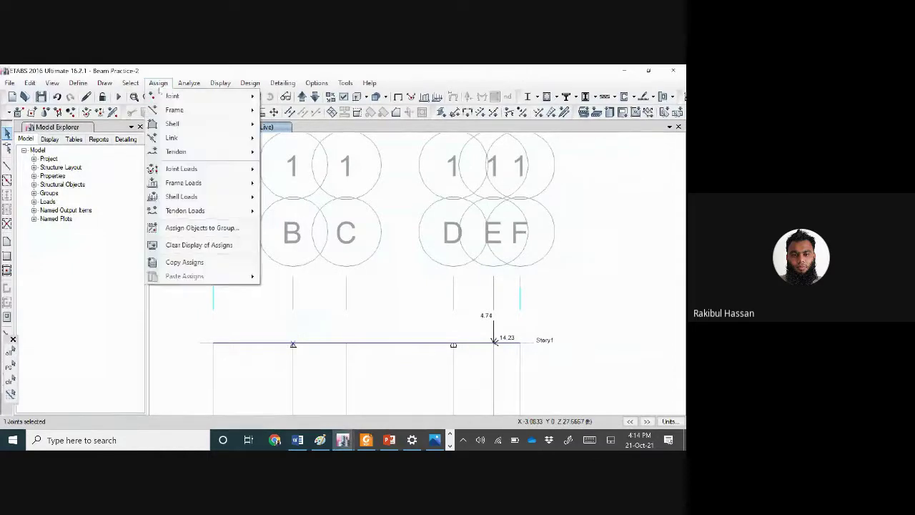
mouse_move(210, 168)
click(308, 171)
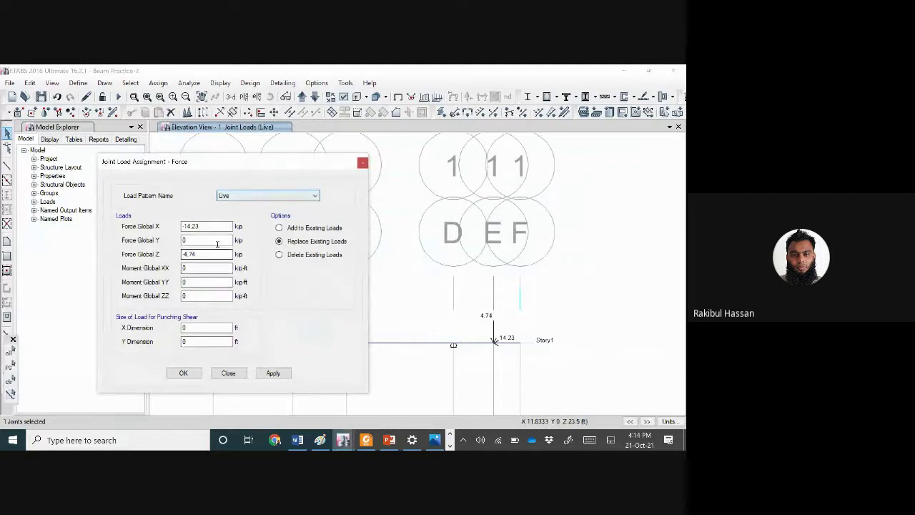
click(210, 226)
drag(210, 226, 182, 226)
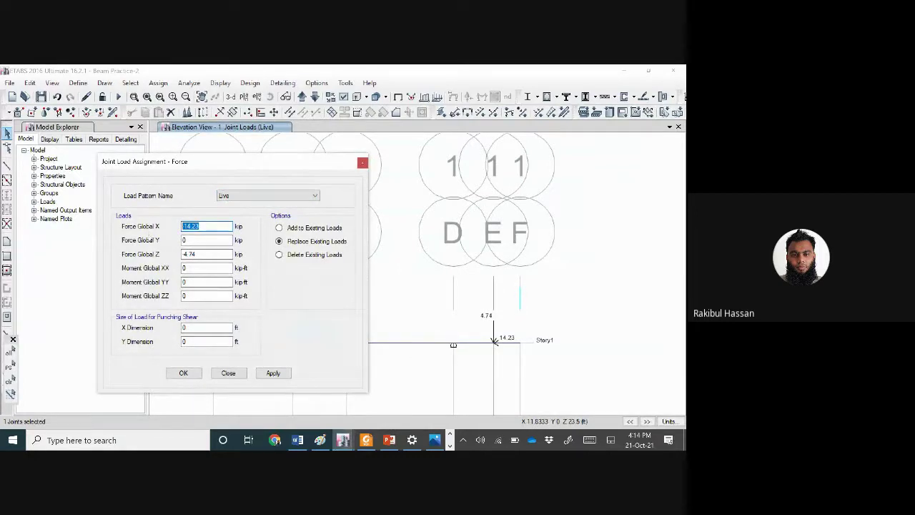
text(0)
drag(215, 254, 182, 254)
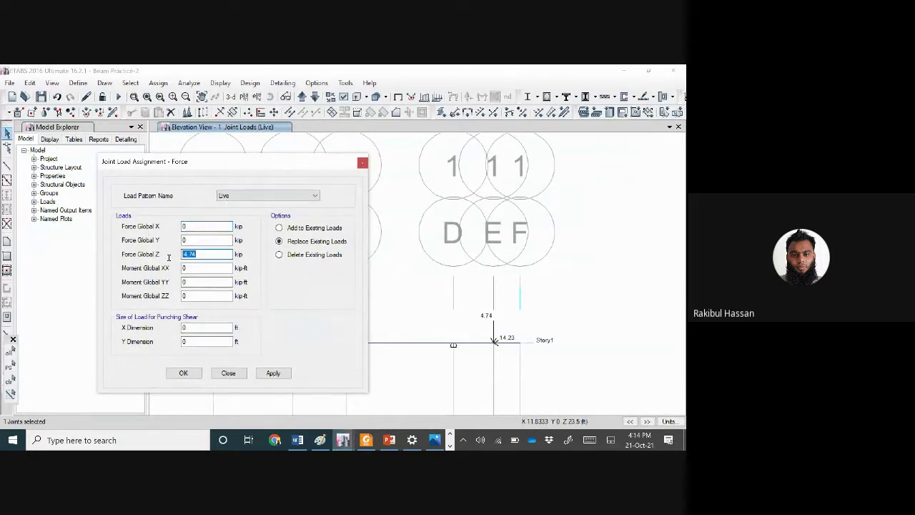
key(BackSpace)
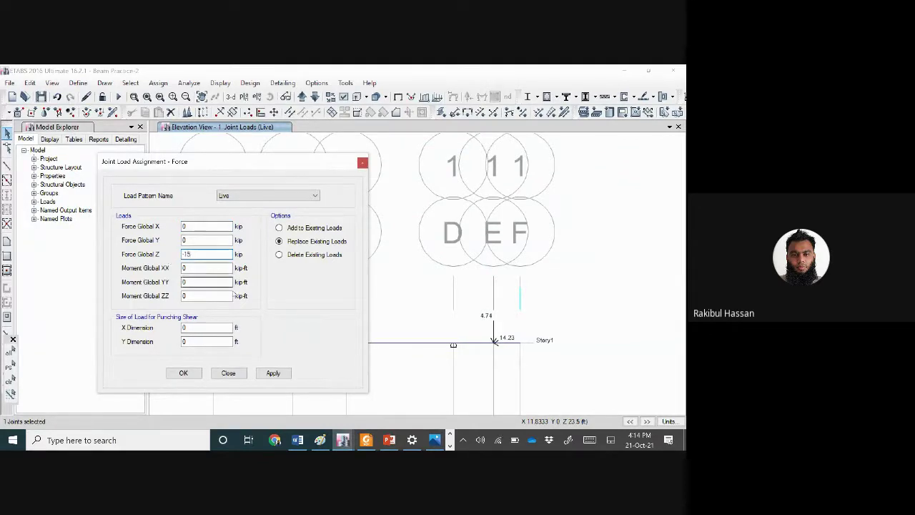
click(275, 372)
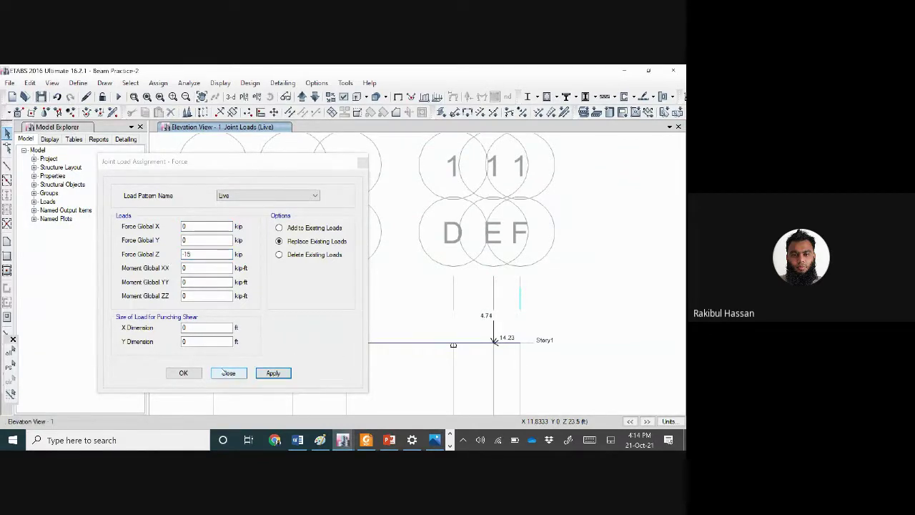
click(183, 373)
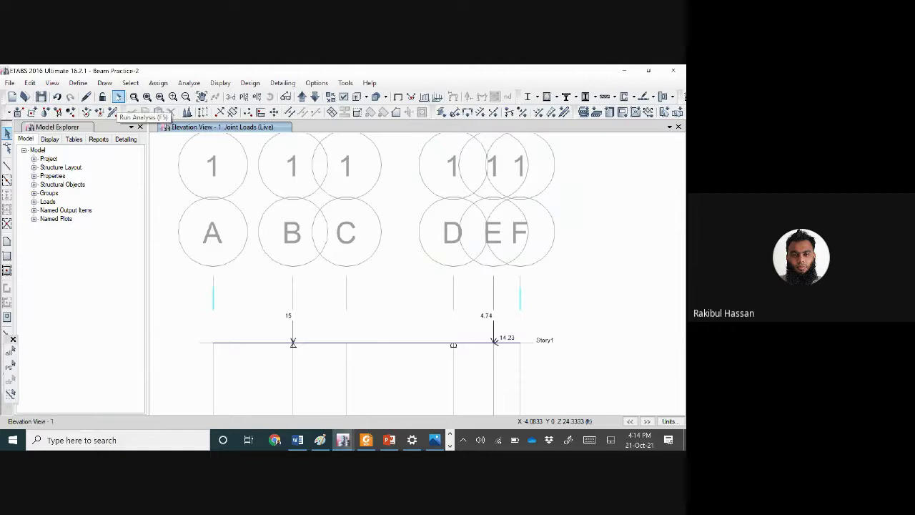
Run the analysis of the beam model, and unlock the model to discard the analysis results.
click(118, 97)
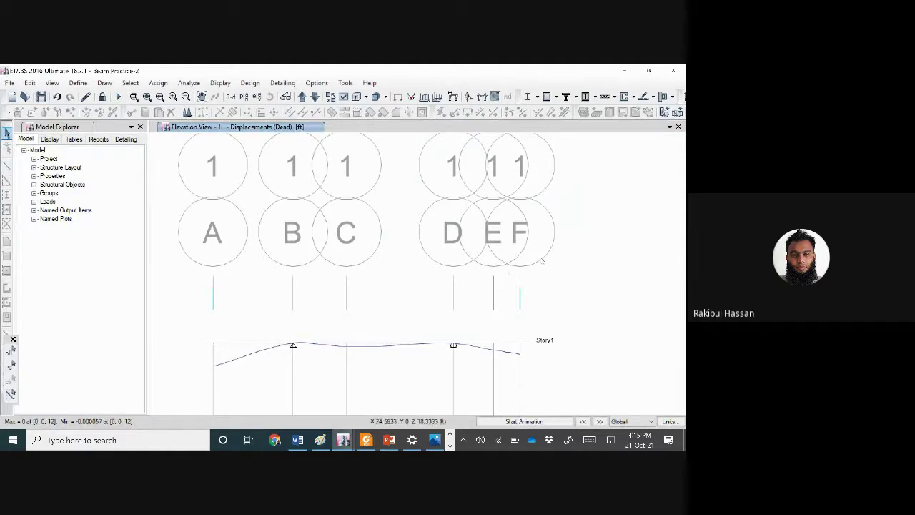
click(194, 84)
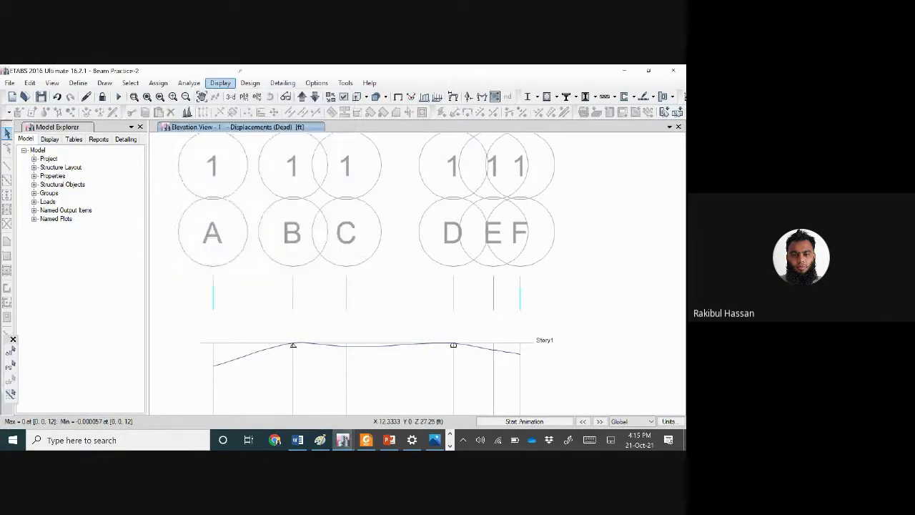
click(102, 97)
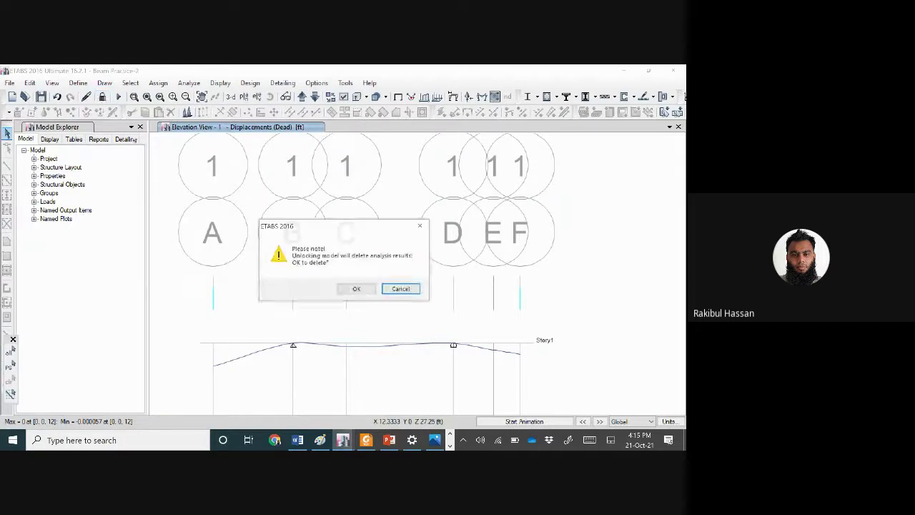
click(358, 289)
Check the model with all joint, frame, shell and other checks plus the trim or extend fix enabled, and close the report.
click(189, 83)
click(200, 97)
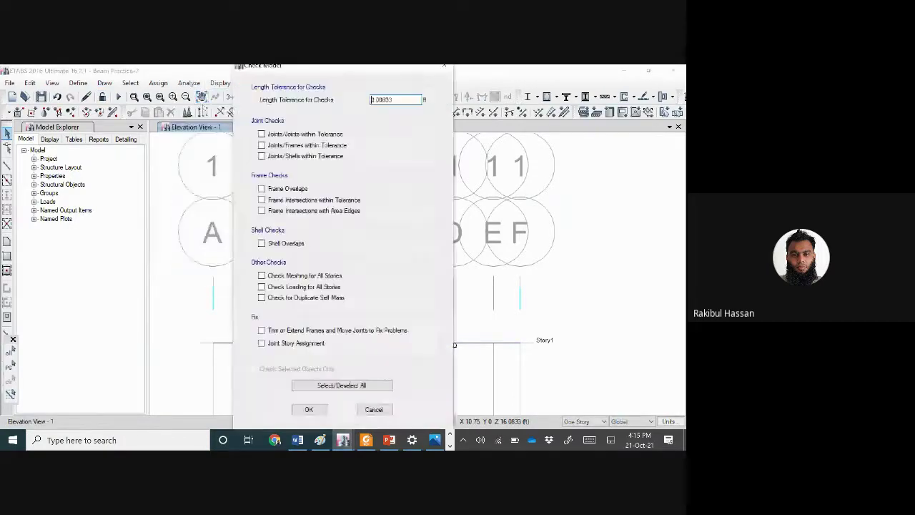
click(341, 384)
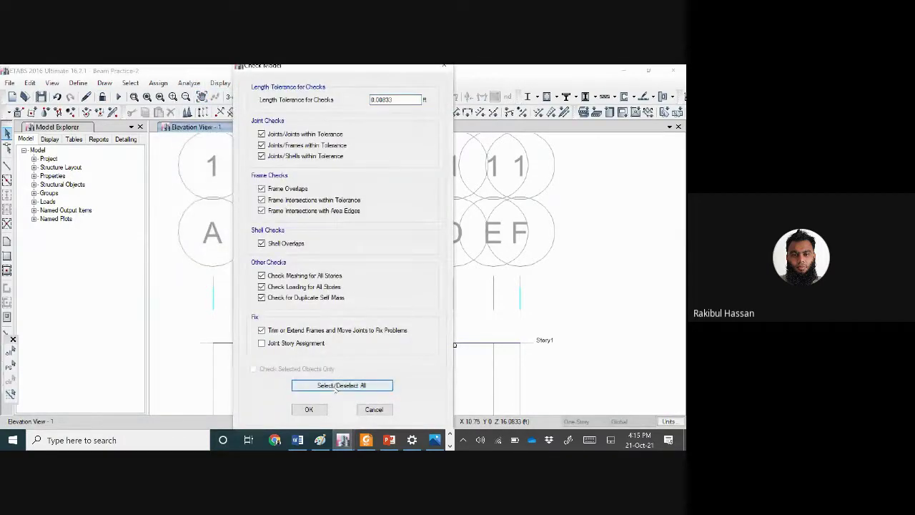
click(309, 409)
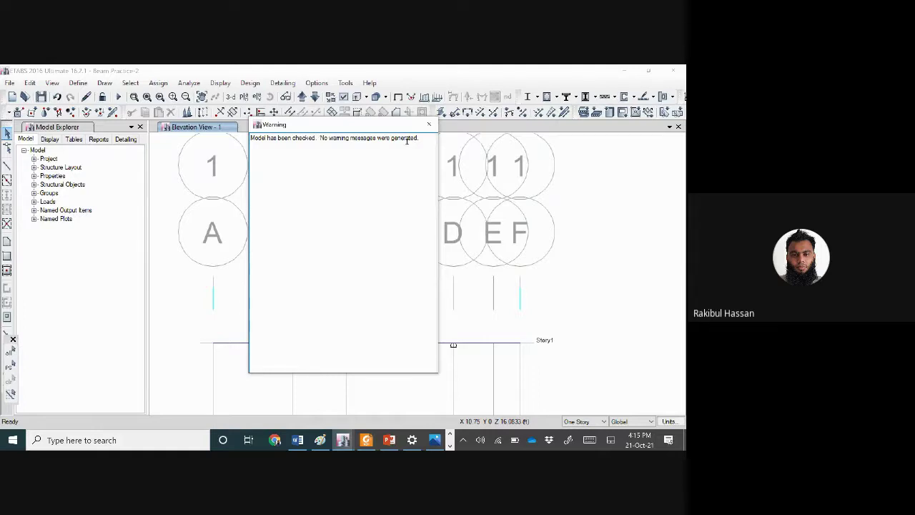
drag(414, 140, 265, 136)
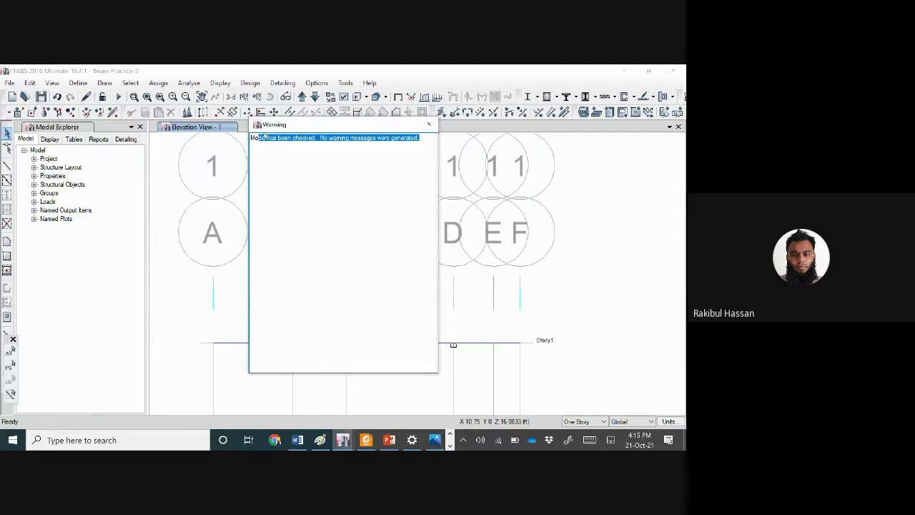
click(429, 125)
scroll(399, 208, down, 3)
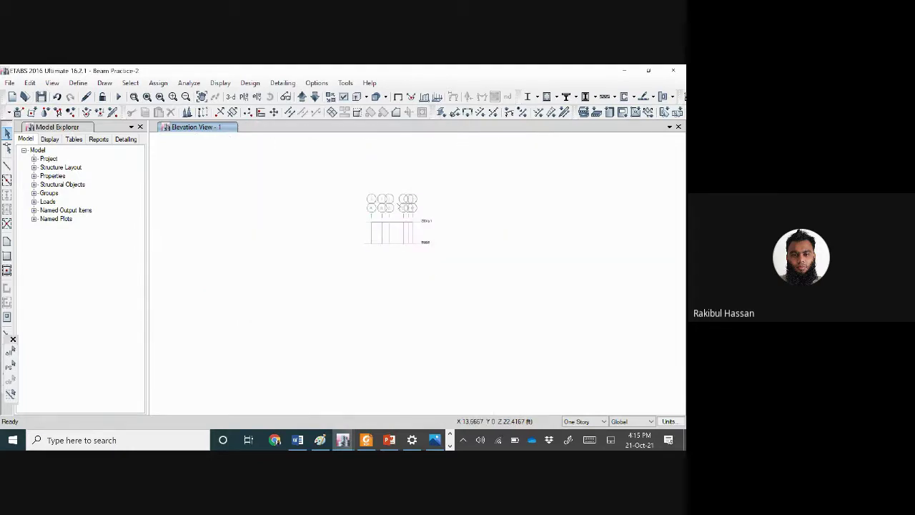
scroll(396, 190, up, 3)
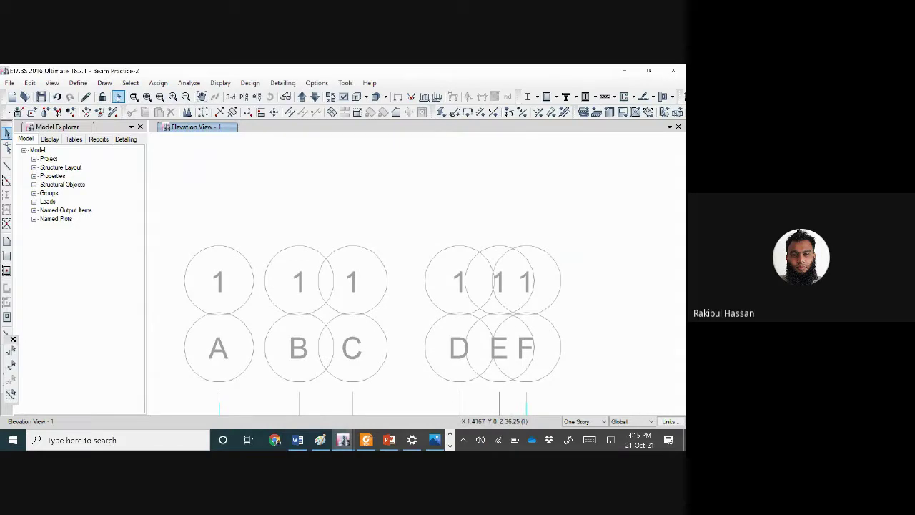
Run the analysis and display the Live case support reactions as arrows for components Fx, Fy and Fz.
click(118, 97)
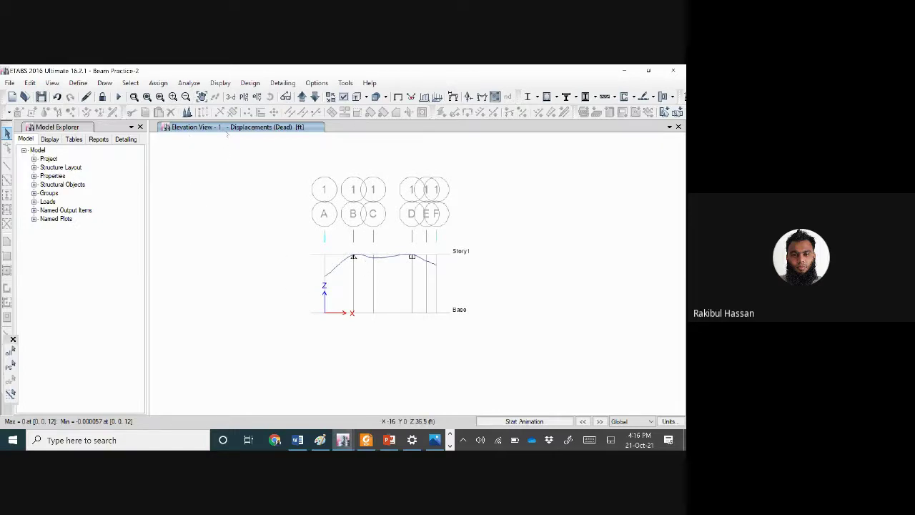
click(218, 83)
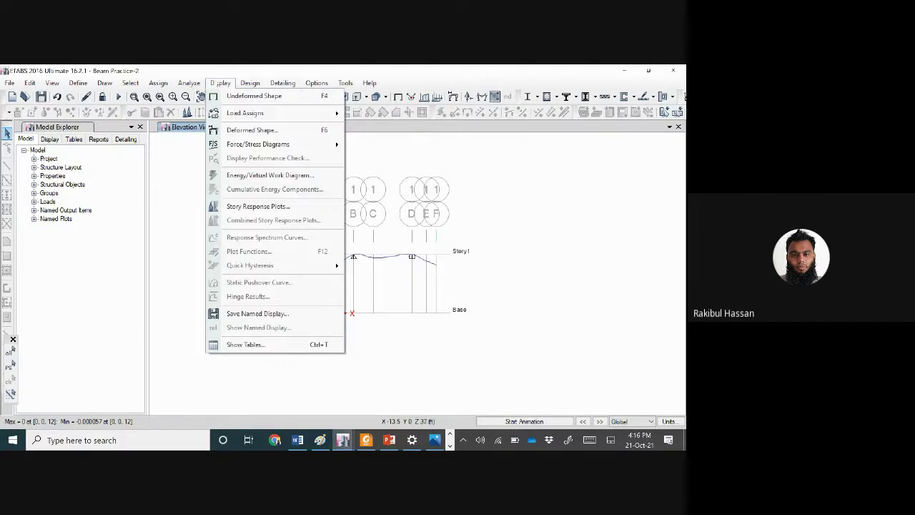
mouse_move(269, 145)
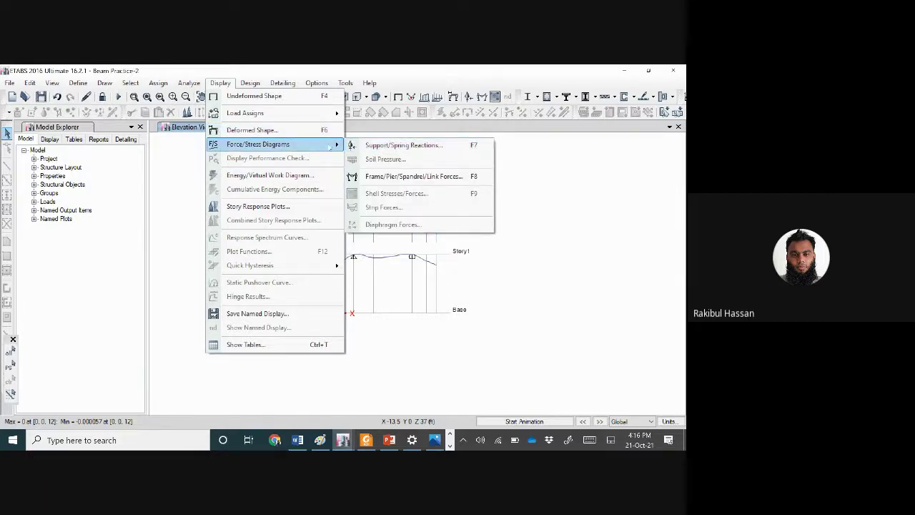
click(397, 145)
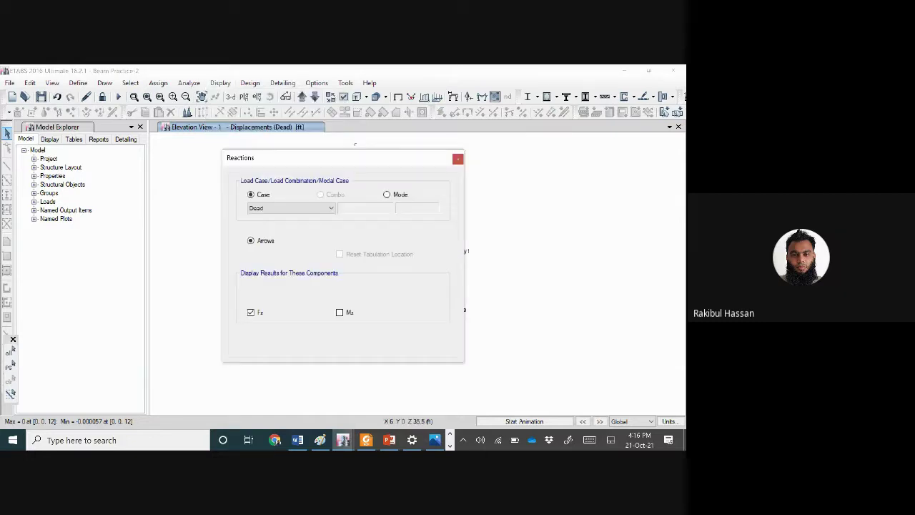
click(268, 209)
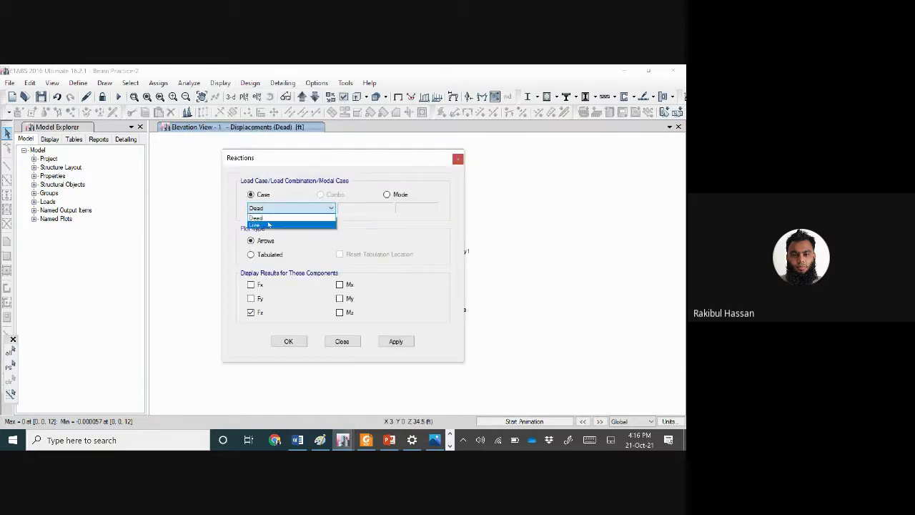
click(270, 223)
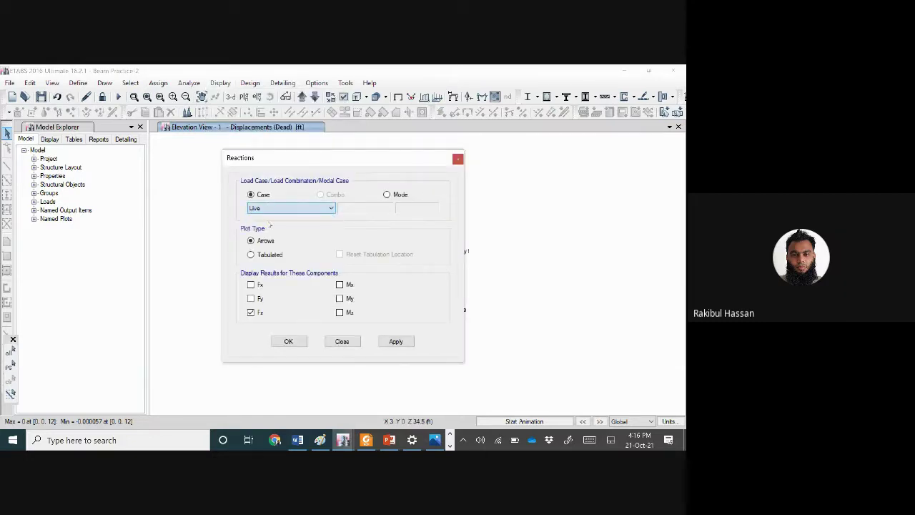
click(251, 284)
click(251, 298)
click(395, 341)
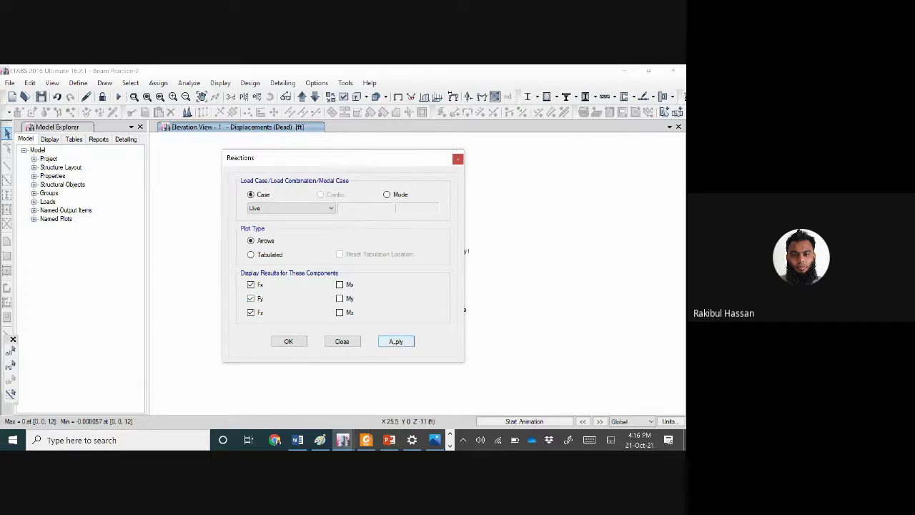
Examine the Live reaction arrows at supports B and D, deselect Fy and Fx, and close the reaction settings without applying.
drag(348, 166, 570, 234)
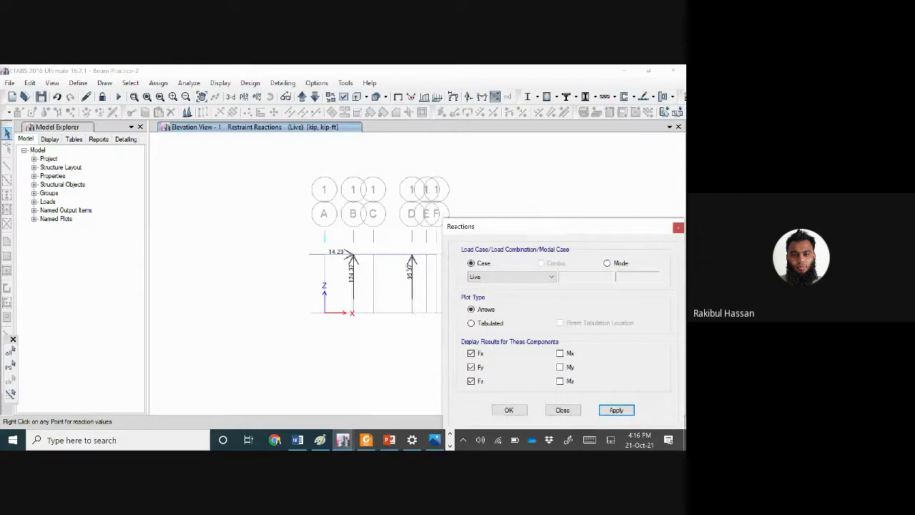
scroll(411, 257, up, 3)
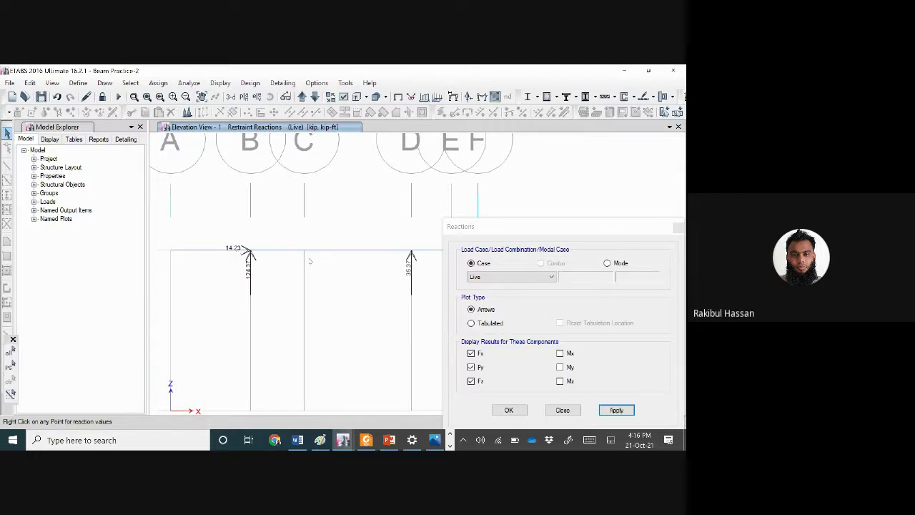
scroll(310, 261, down, 2)
scroll(318, 263, up, 2)
scroll(322, 265, down, 2)
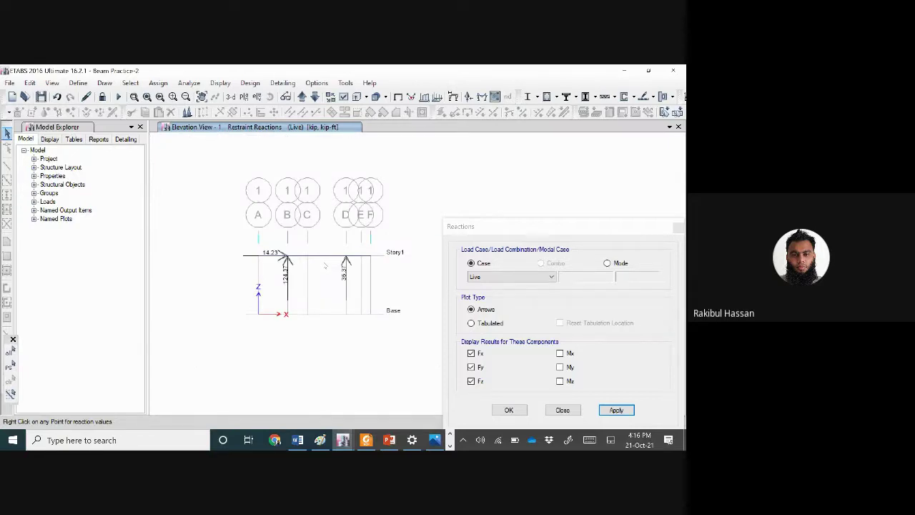
drag(551, 219, 492, 138)
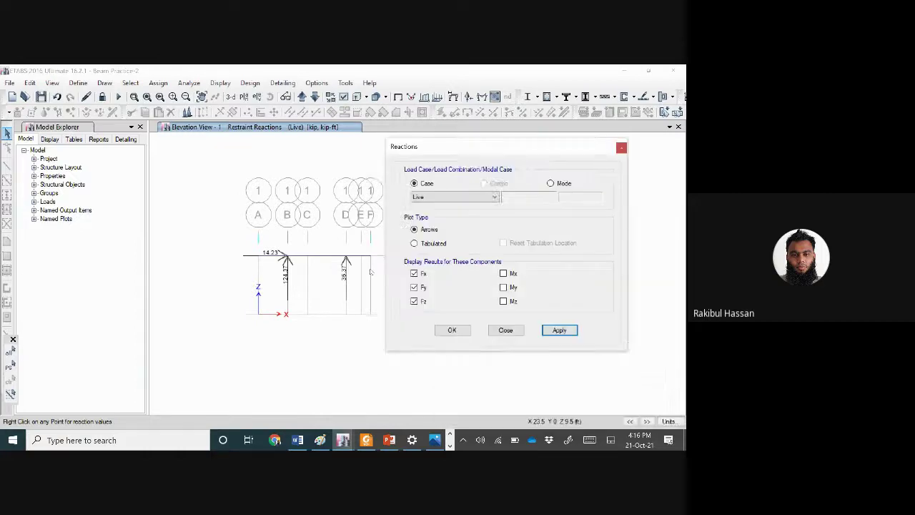
click(414, 287)
click(414, 273)
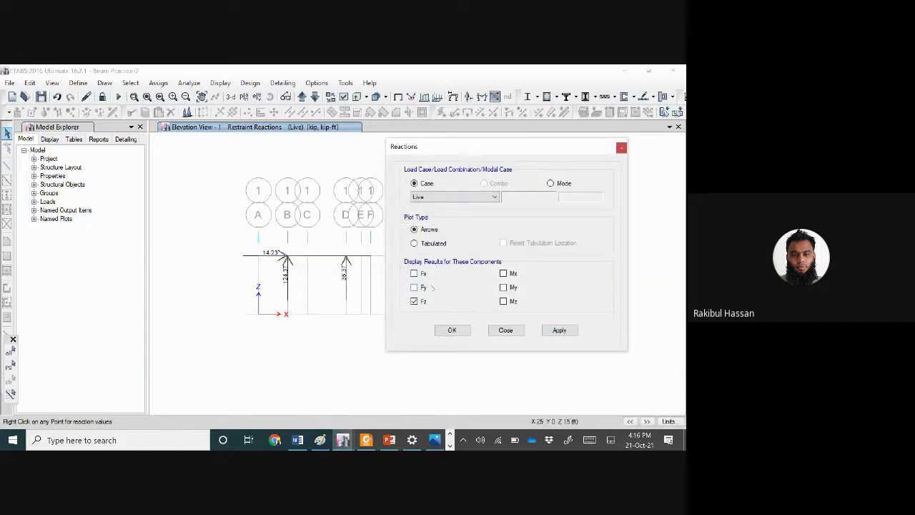
click(506, 330)
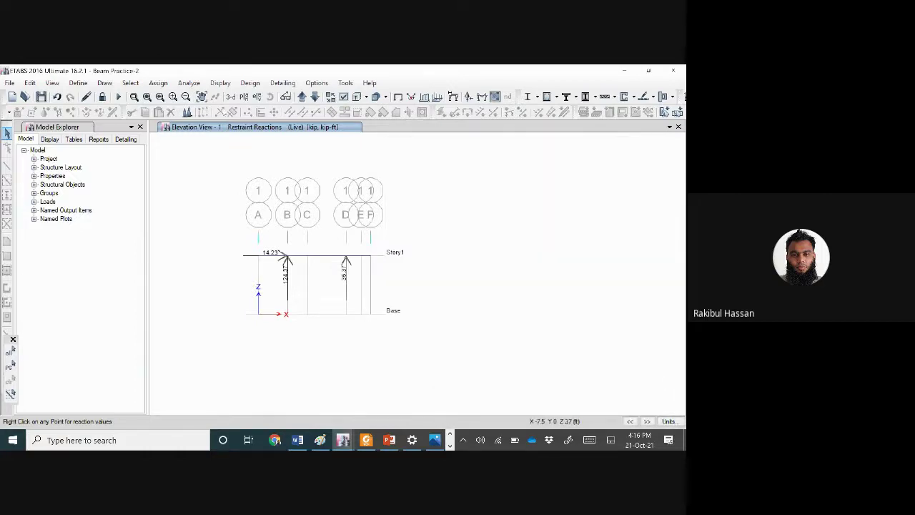
Display the Live Shear 2-2 diagram for frames, unfilled and with values at controlling stations.
click(219, 83)
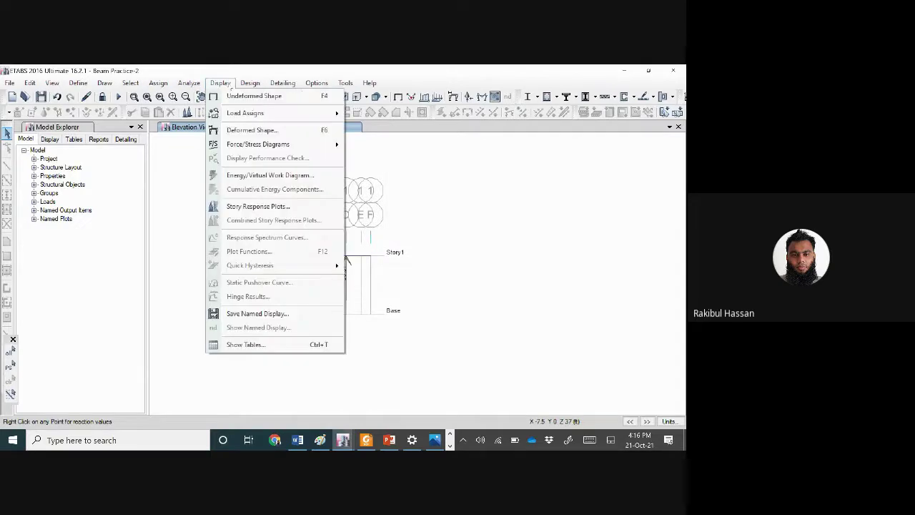
click(220, 83)
click(220, 83)
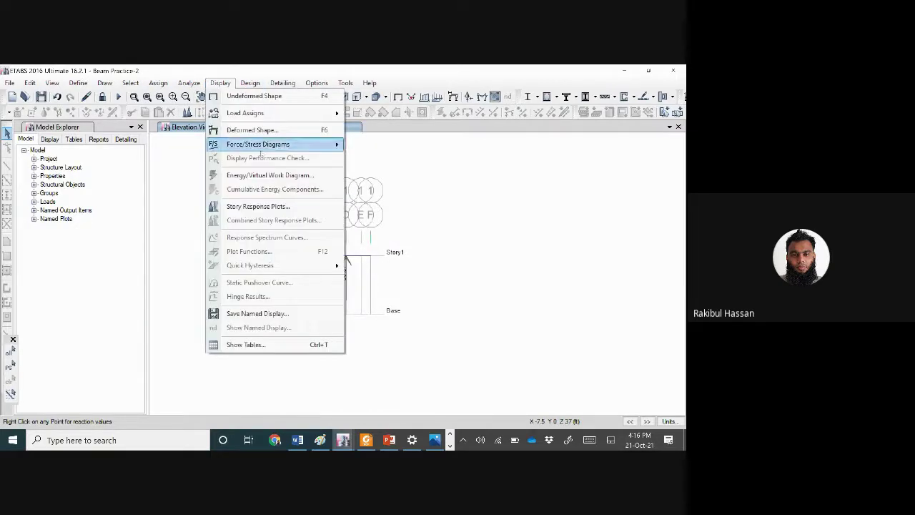
mouse_move(293, 144)
click(390, 177)
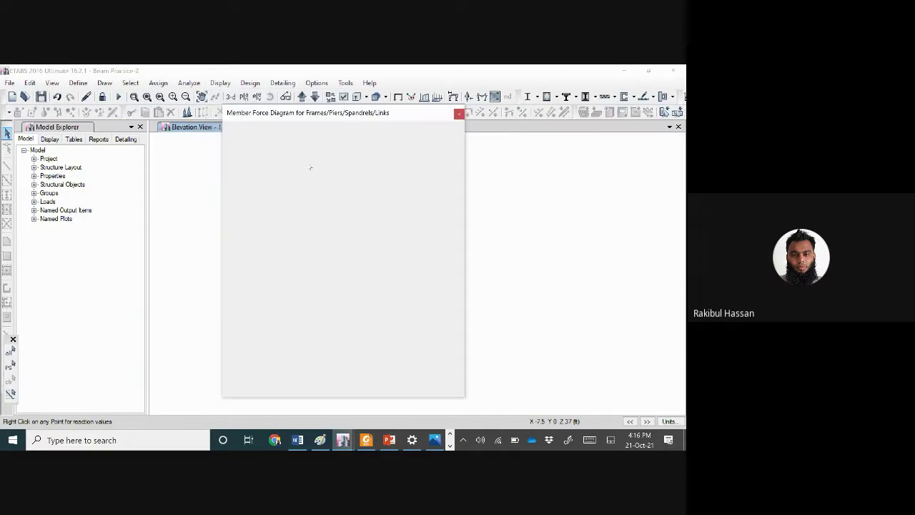
drag(343, 111, 539, 157)
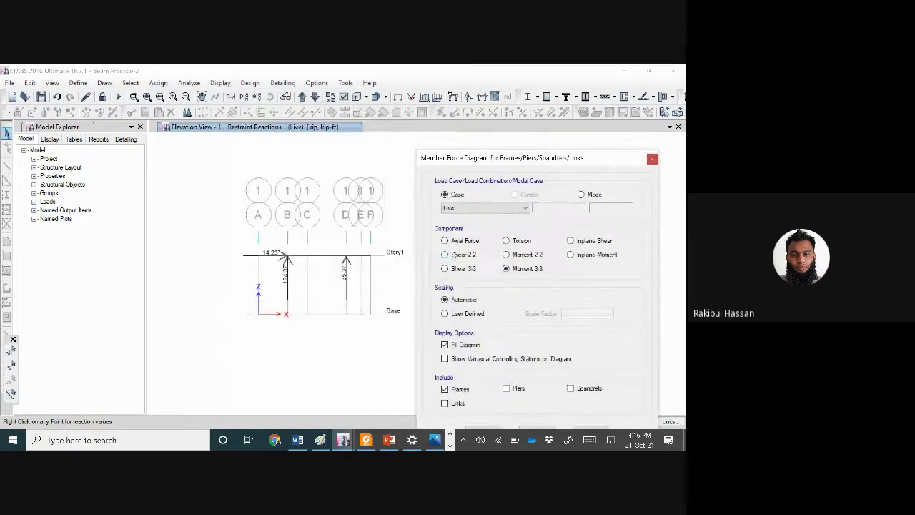
click(458, 255)
drag(489, 156, 476, 86)
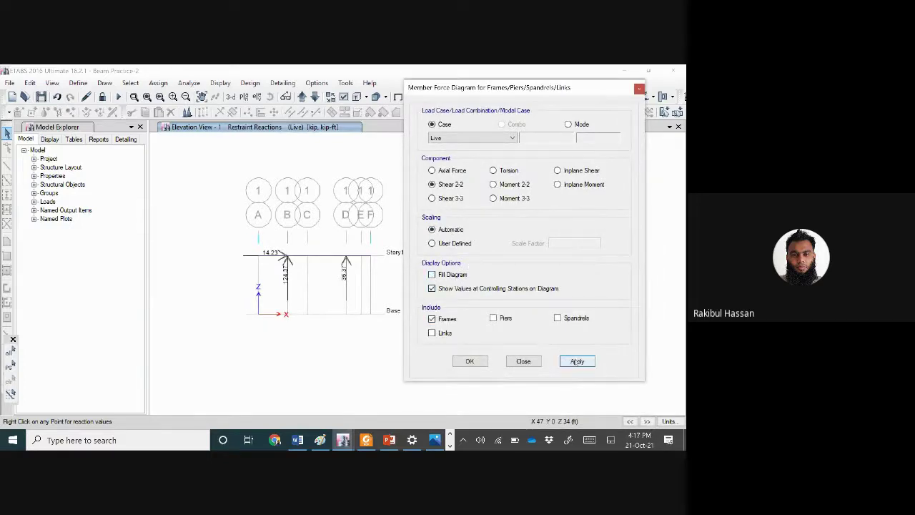
click(577, 361)
scroll(306, 256, up, 3)
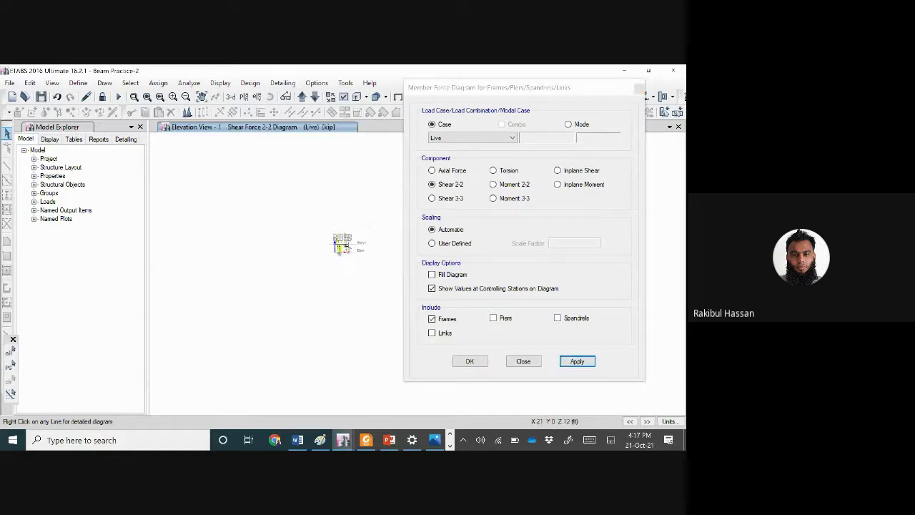
scroll(306, 256, down, 3)
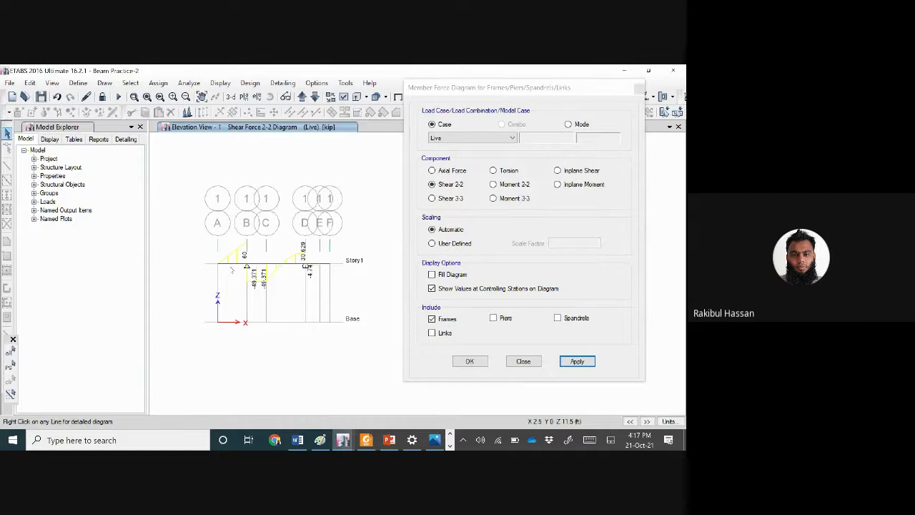
Inspect the detailed load, shear, moment and deflection diagrams of beam segments A-B and B-C, closing each one.
scroll(232, 268, up, 3)
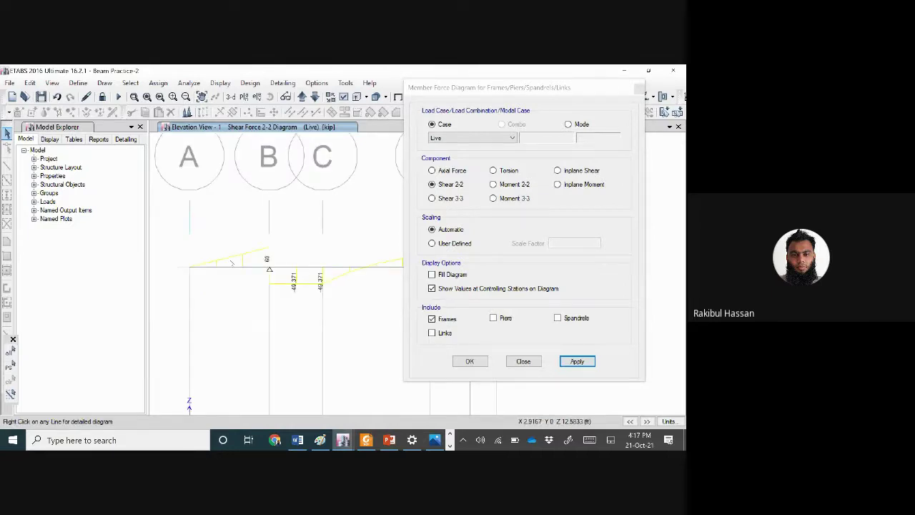
right_click(232, 264)
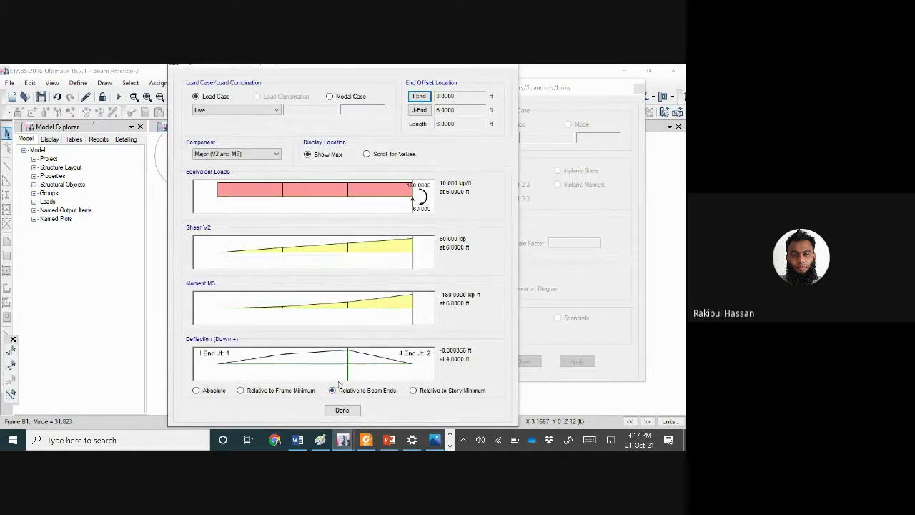
click(342, 410)
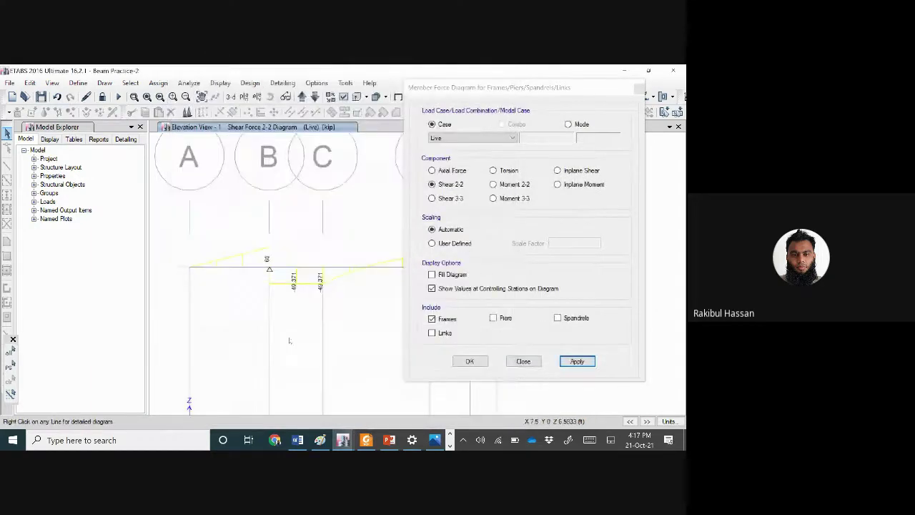
right_click(293, 268)
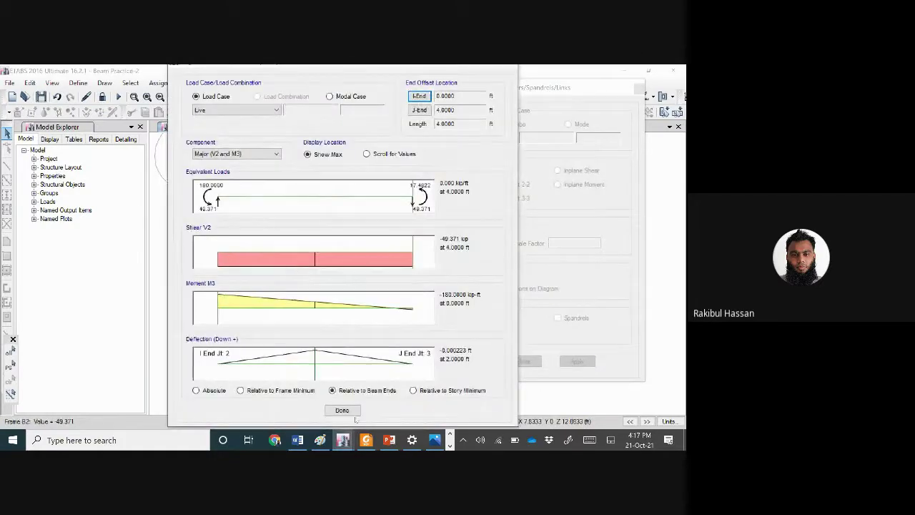
click(342, 410)
scroll(350, 286, down, 5)
scroll(375, 279, up, 5)
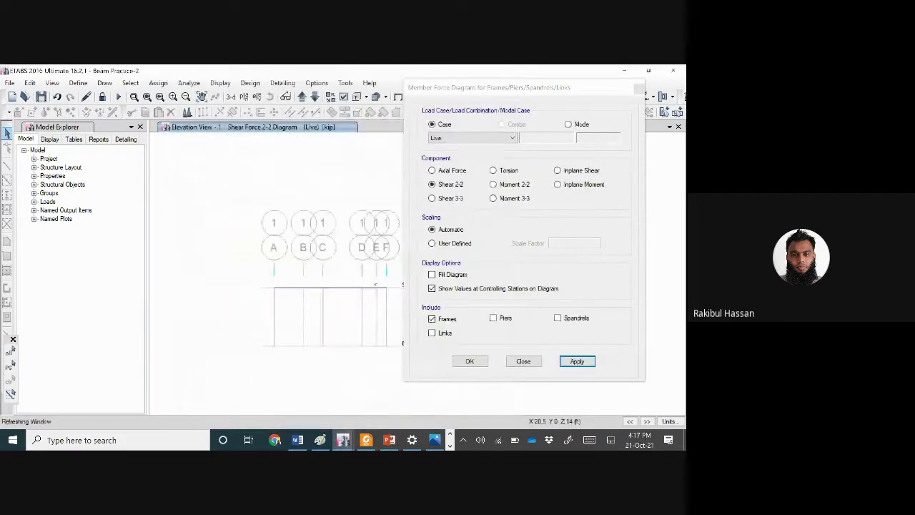
Display the Live Moment 3-3 diagram with station values, apply the filled display, close the settings and examine the diagram along the beam.
click(514, 199)
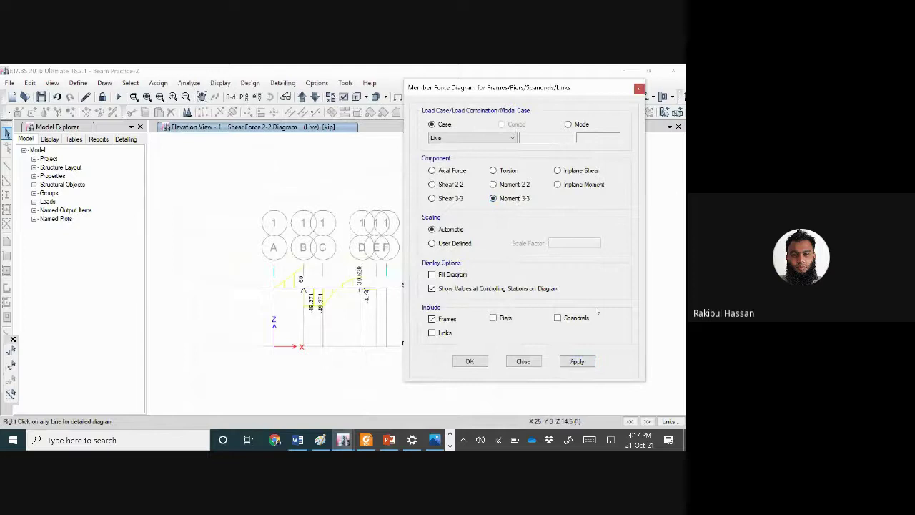
click(577, 361)
scroll(359, 311, up, 2)
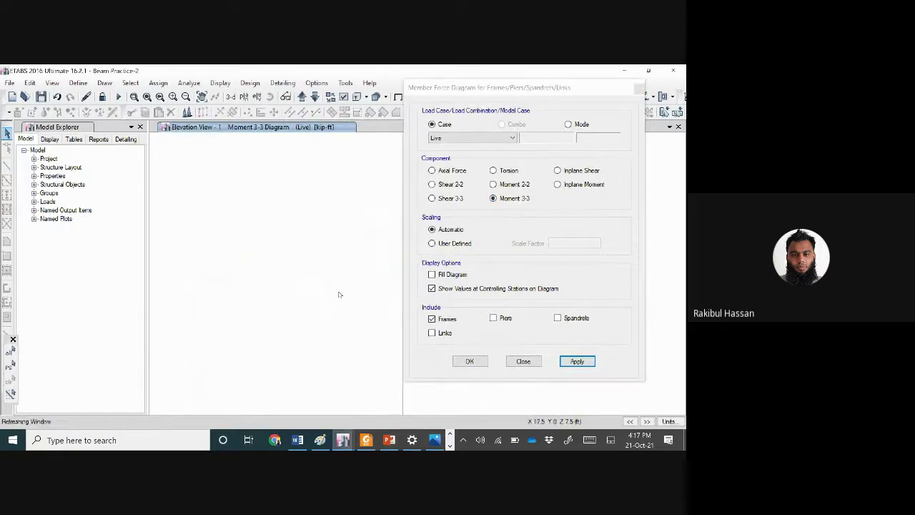
scroll(339, 293, down, 3)
click(432, 275)
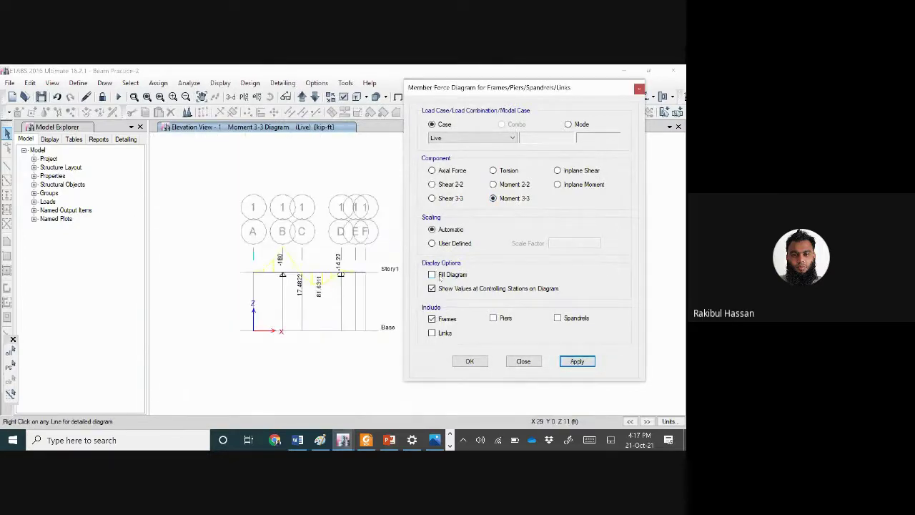
click(579, 362)
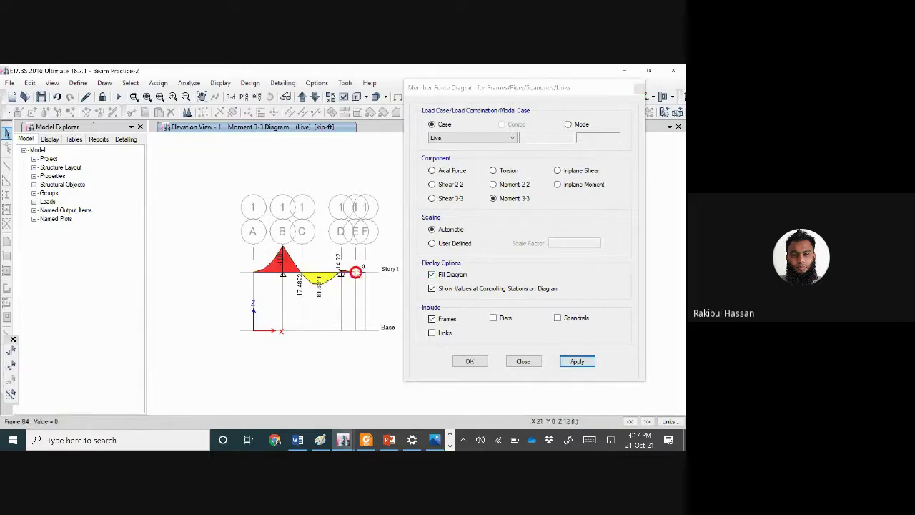
scroll(352, 273, up, 2)
scroll(356, 275, down, 2)
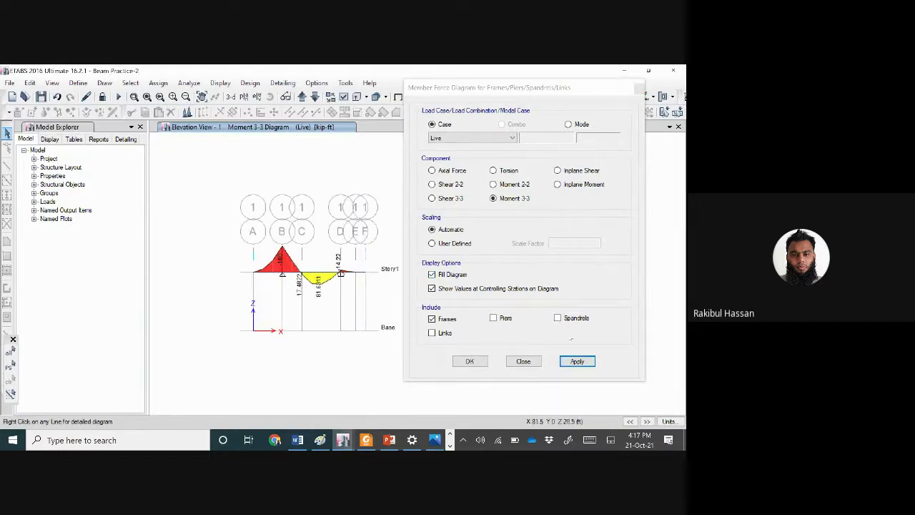
click(524, 361)
scroll(337, 272, up, 3)
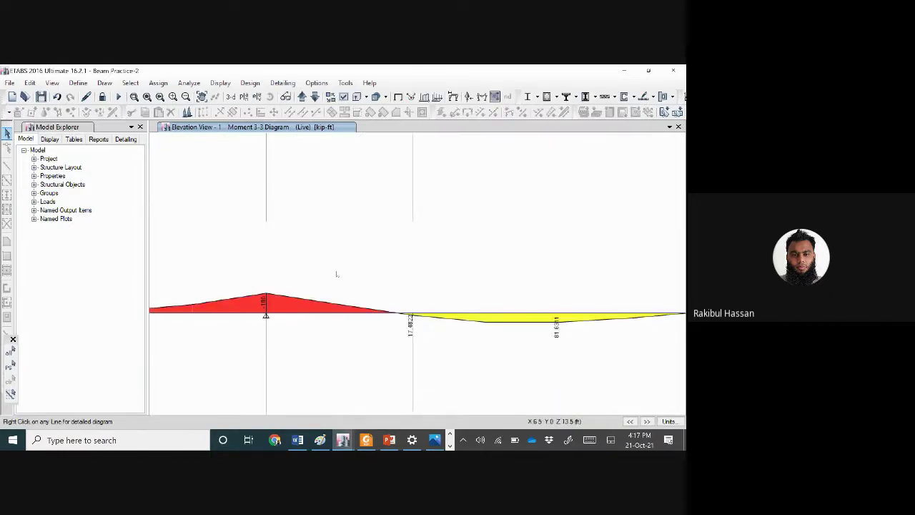
scroll(305, 326, down, 3)
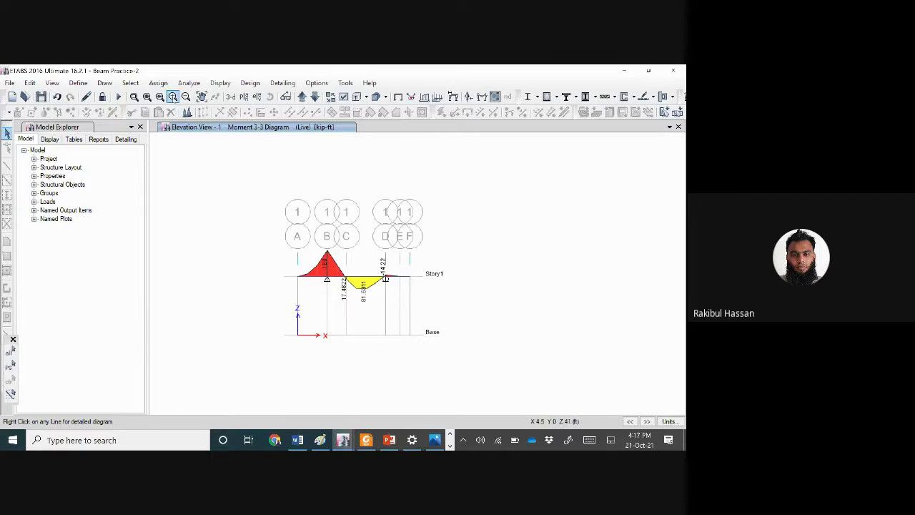
Display the joint load assignments for the Live pattern as forces with their loading values.
click(219, 83)
mouse_move(258, 112)
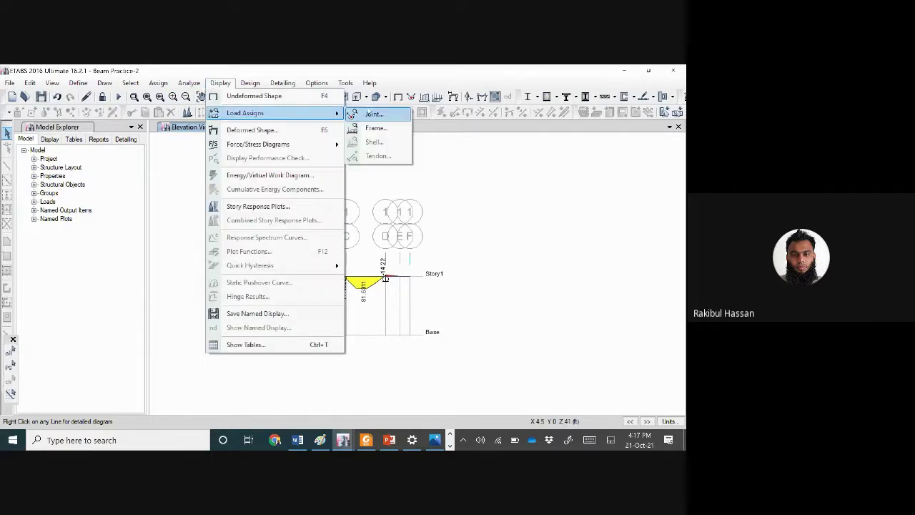
click(378, 113)
click(372, 223)
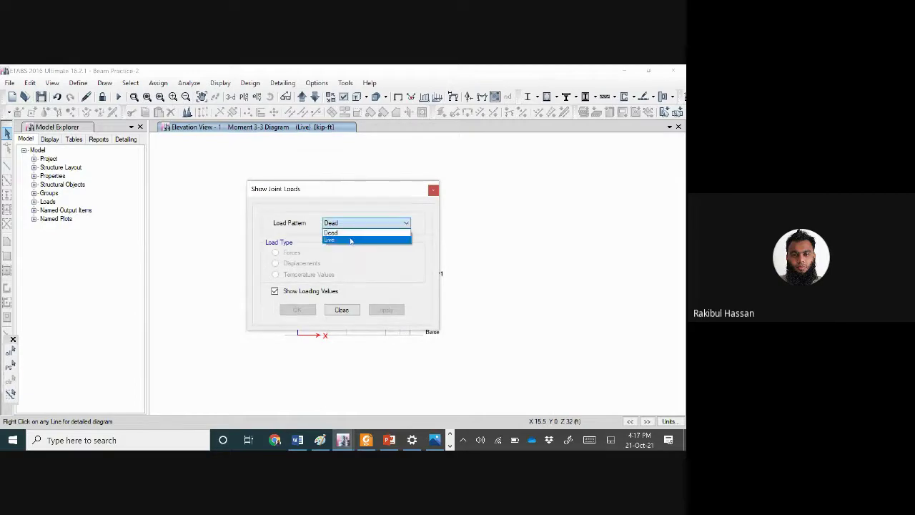
click(354, 242)
click(384, 310)
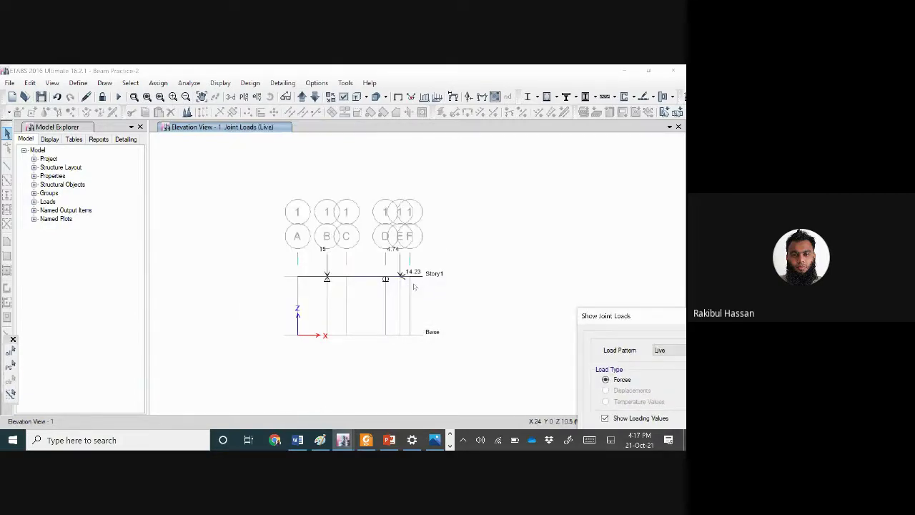
Keep Live as the load pattern for the joint load display and close its settings.
drag(600, 313, 481, 178)
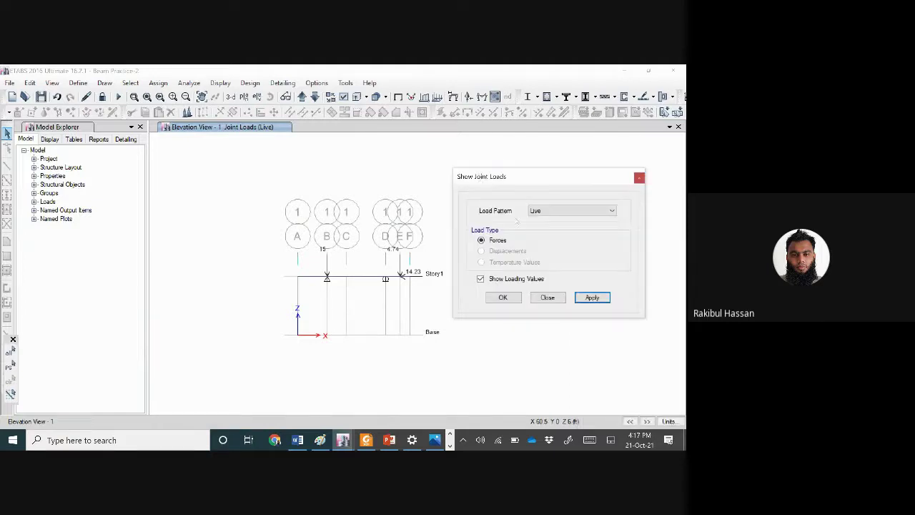
click(548, 211)
click(565, 227)
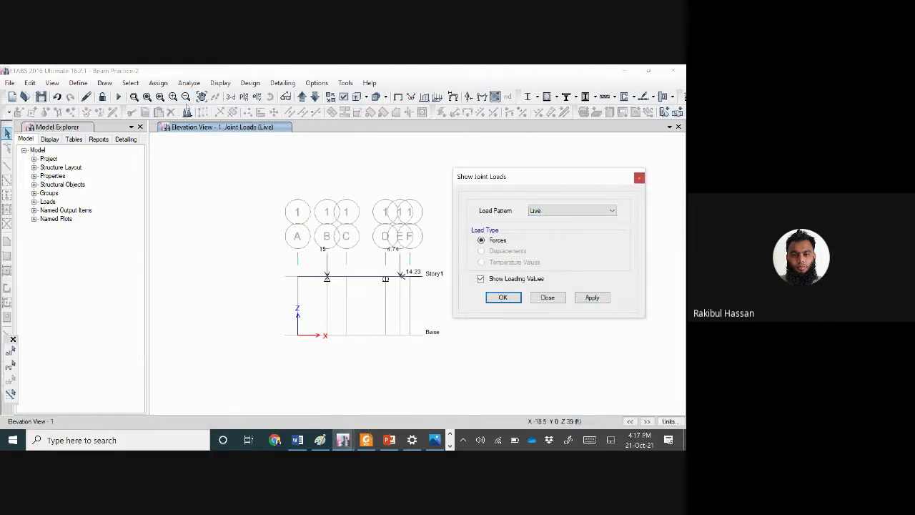
click(548, 298)
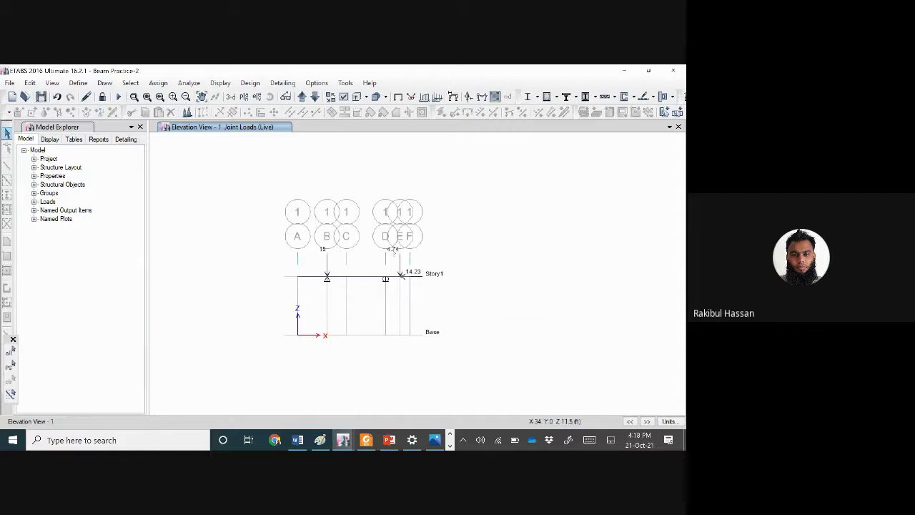
Display the frame span loads for the Live pattern as forces, including joint loads and loading values.
click(190, 83)
mouse_move(286, 112)
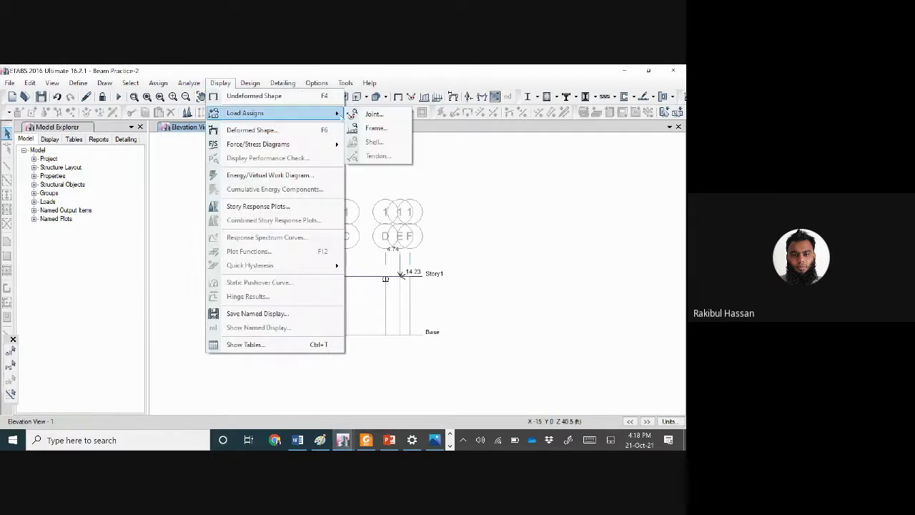
click(399, 127)
drag(408, 161, 589, 173)
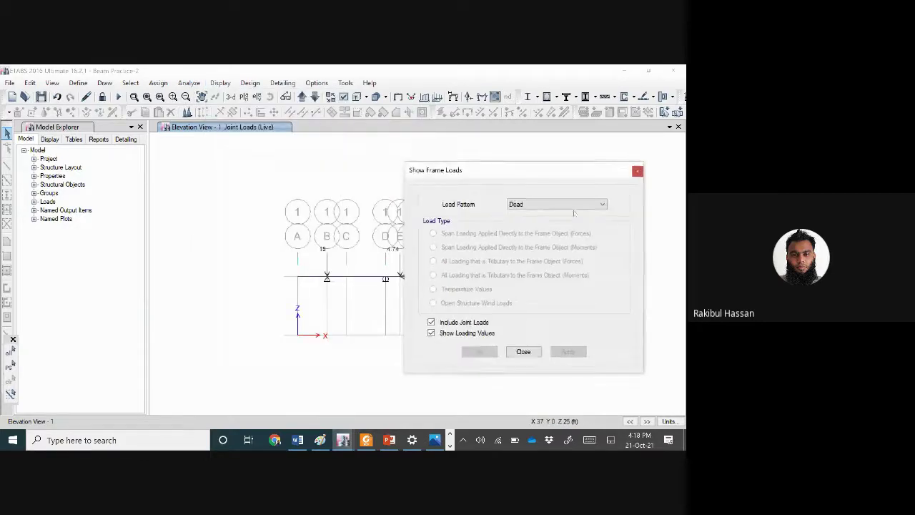
click(572, 204)
click(558, 215)
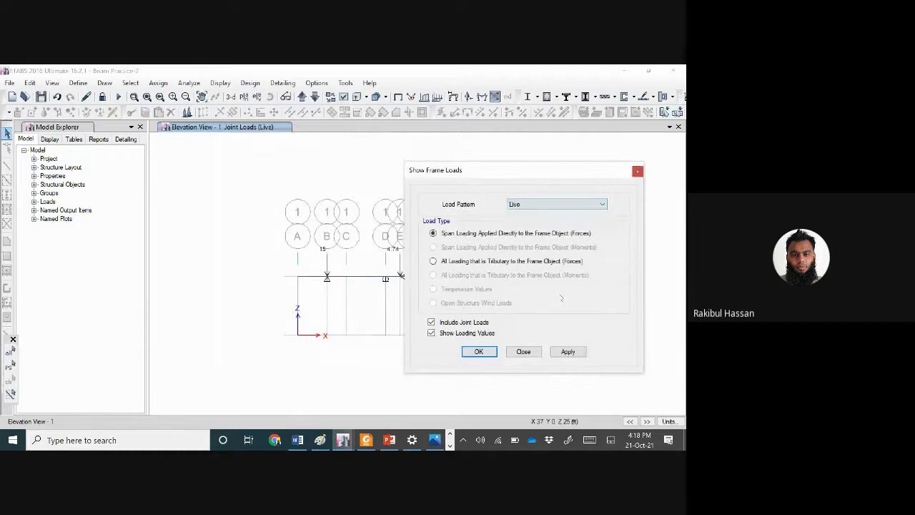
click(567, 351)
Examine the Live span and joint loads along the beam in elevation and close the frame load settings.
drag(501, 170, 644, 376)
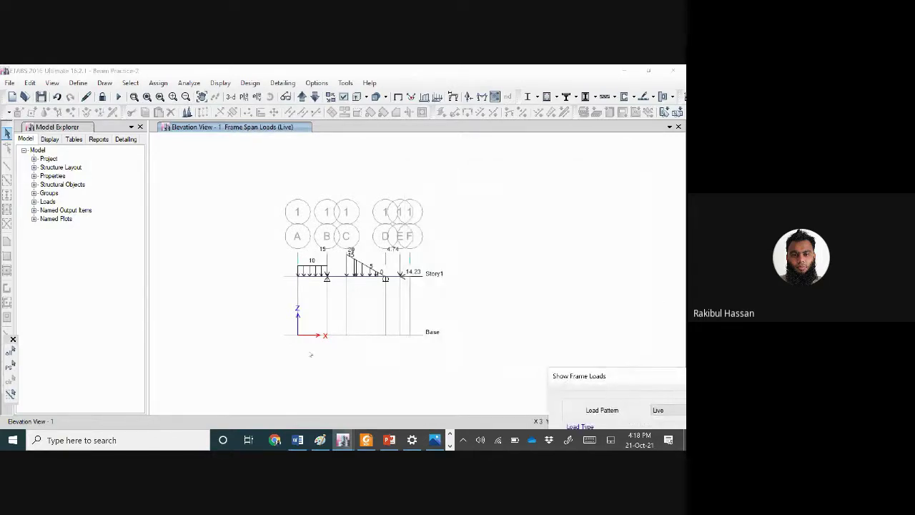
scroll(357, 292, up, 3)
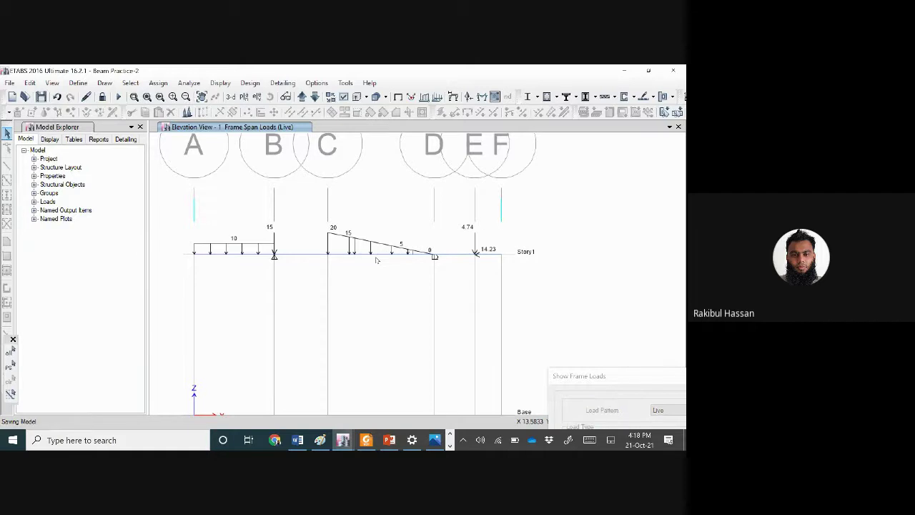
drag(649, 376, 421, 200)
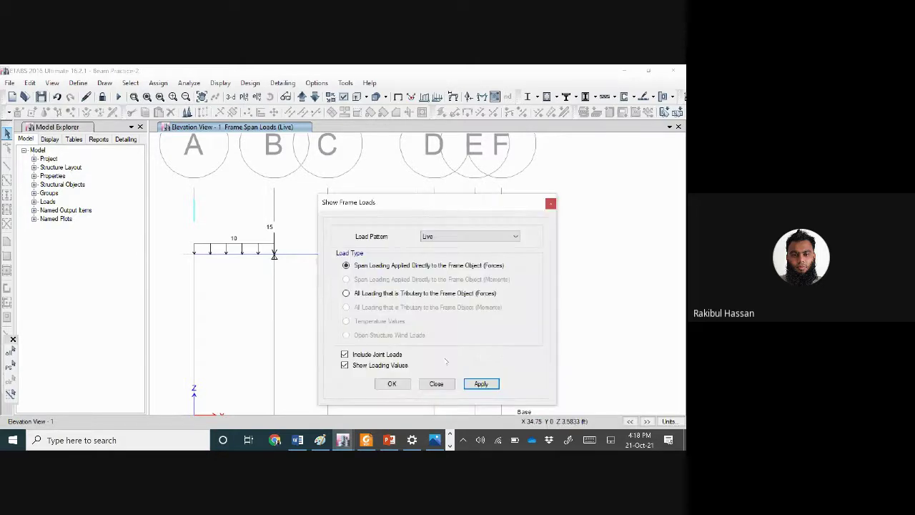
click(438, 383)
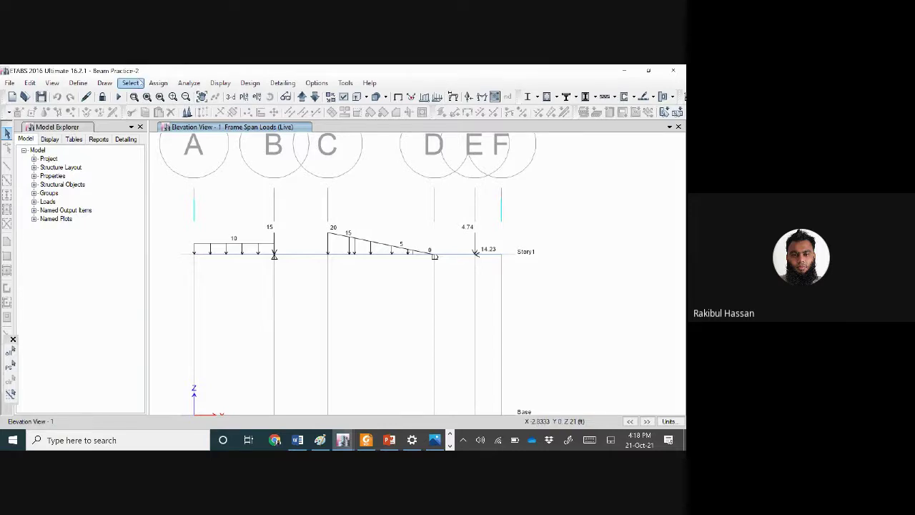
click(135, 84)
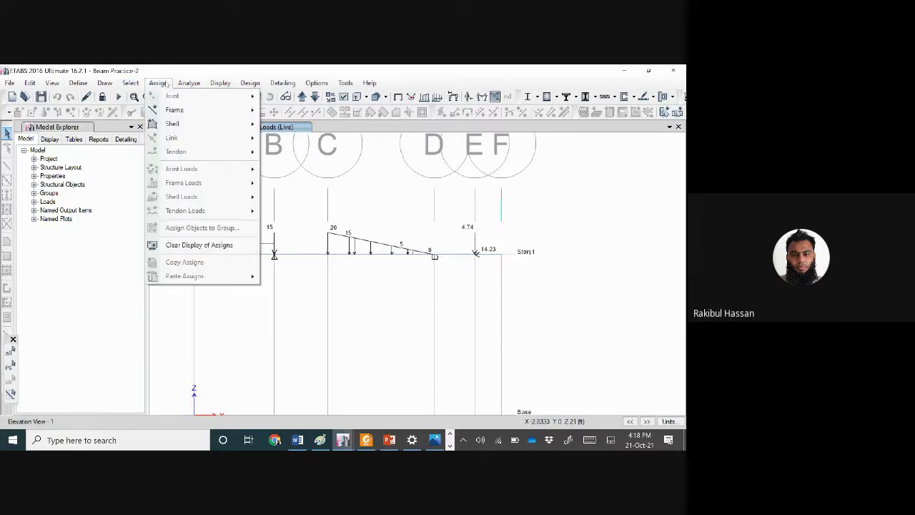
click(188, 83)
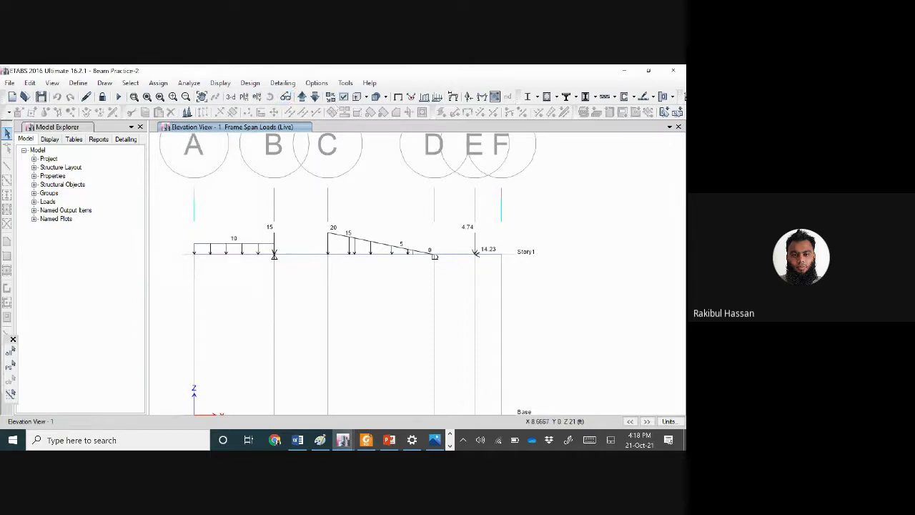
click(344, 96)
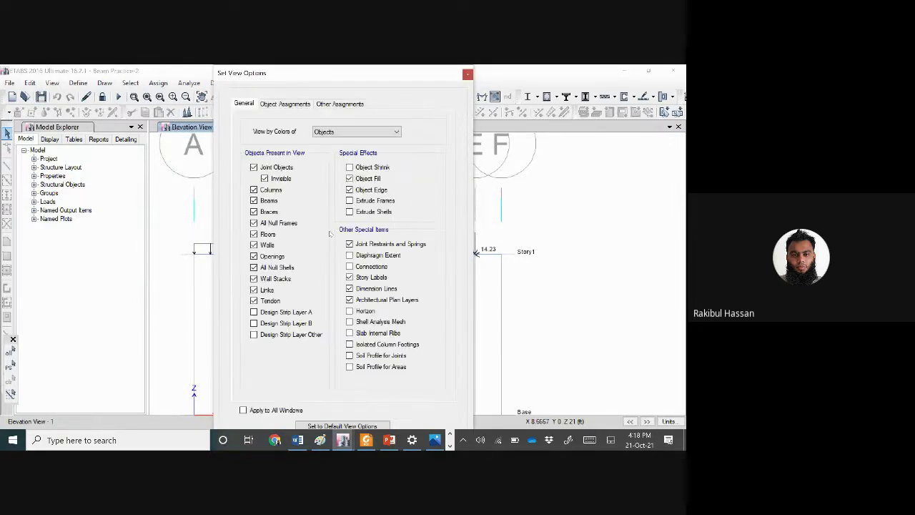
click(290, 104)
click(251, 106)
click(293, 103)
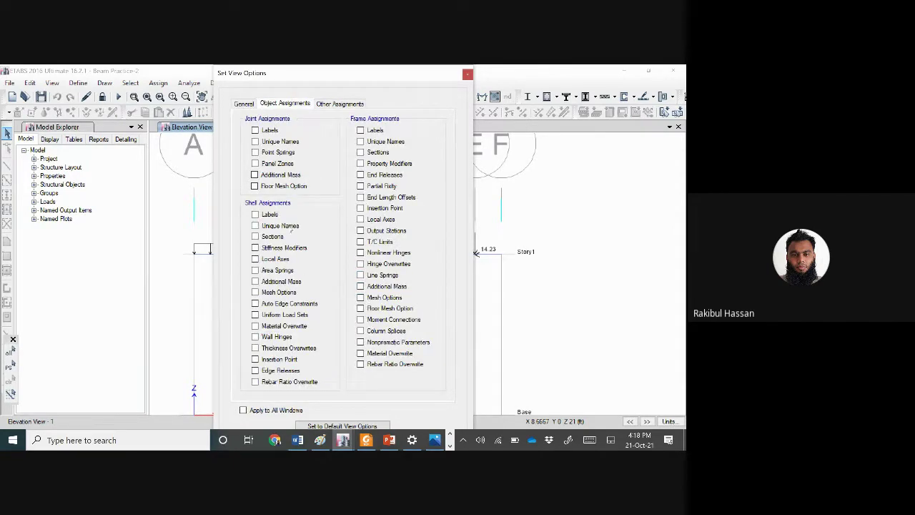
click(274, 262)
click(280, 263)
drag(369, 75, 347, 84)
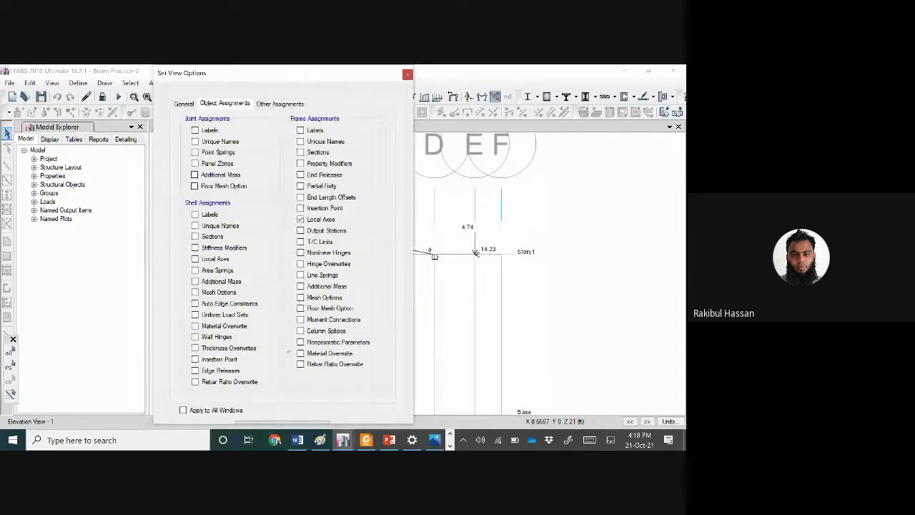
click(305, 422)
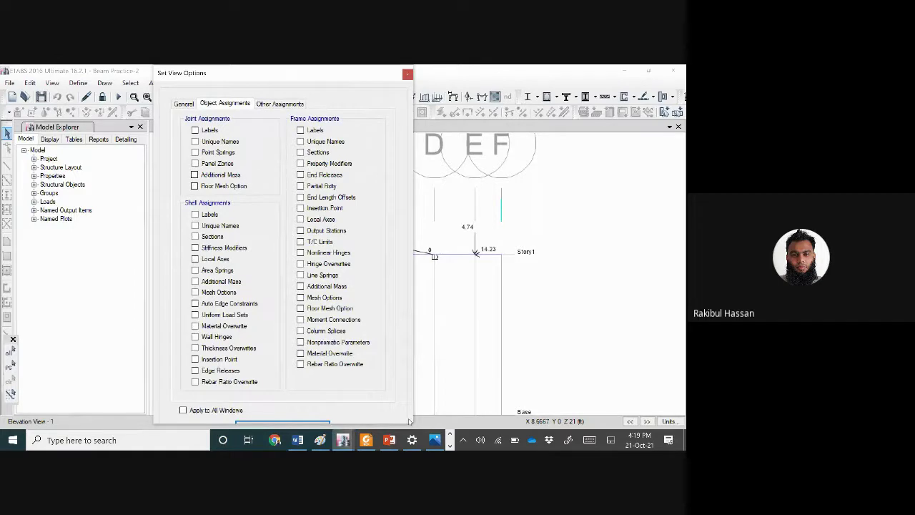
click(215, 411)
click(406, 75)
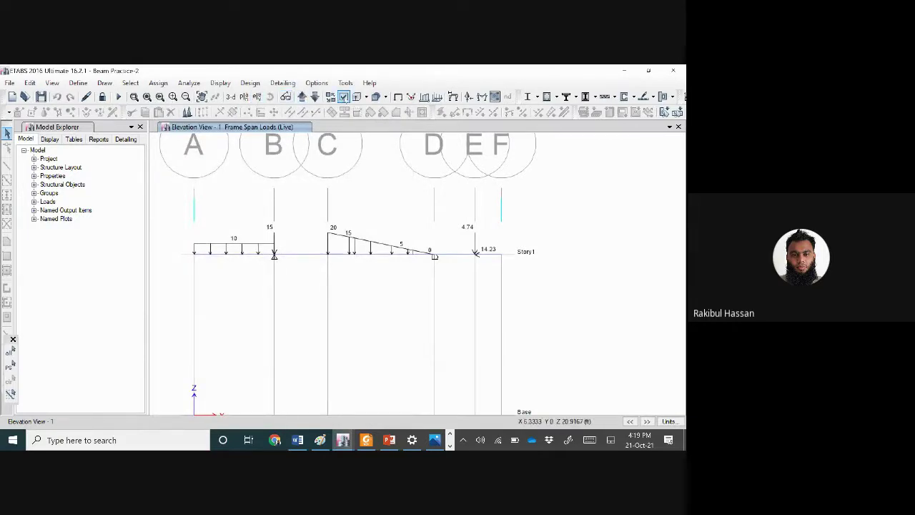
Turn on the frame Local Axes display in the elevation's view options, under object assignments, and confirm the settings.
click(344, 96)
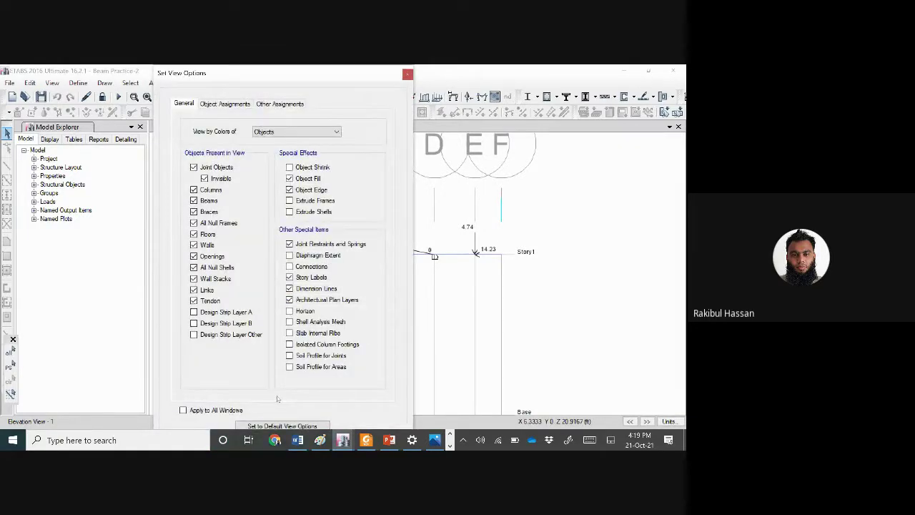
drag(271, 78, 182, 77)
drag(252, 84, 257, 84)
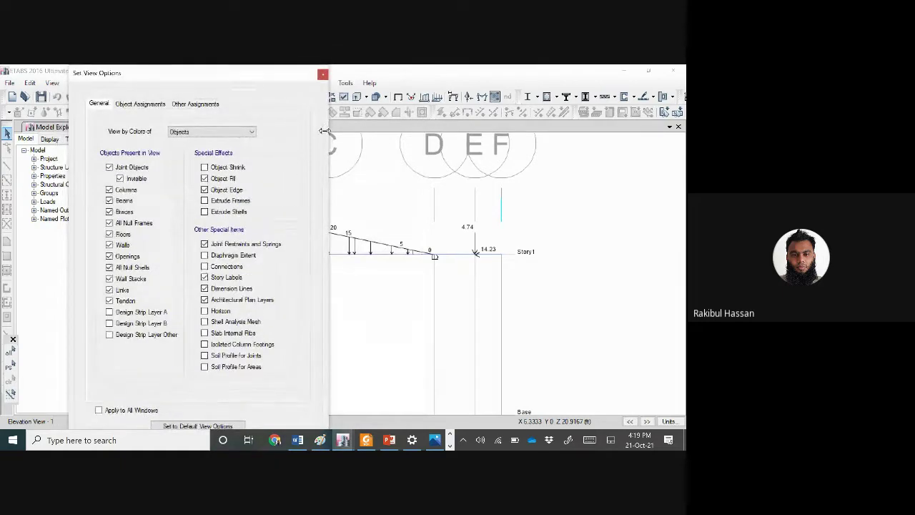
drag(198, 75, 251, 79)
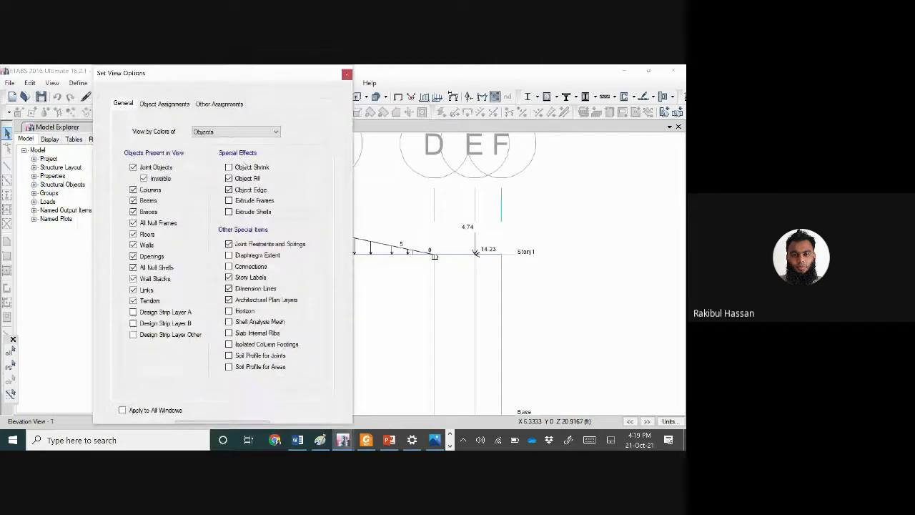
click(213, 105)
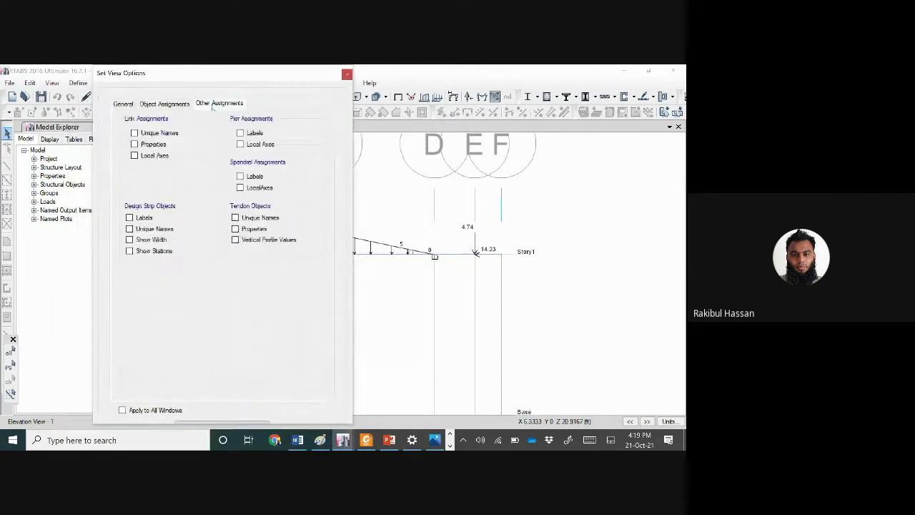
click(164, 103)
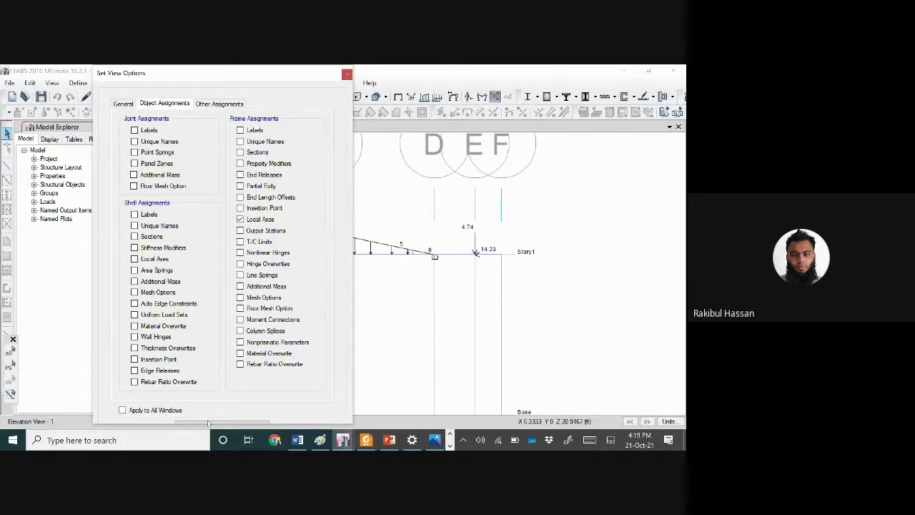
key(Tab)
key(Tab)
key(Tab)
key(Tab)
key(Tab)
key(Tab)
key(Tab)
key(Tab)
key(Tab)
key(Tab)
key(Tab)
key(Tab)
key(Tab)
key(Tab)
key(Tab)
key(Tab)
key(Return)
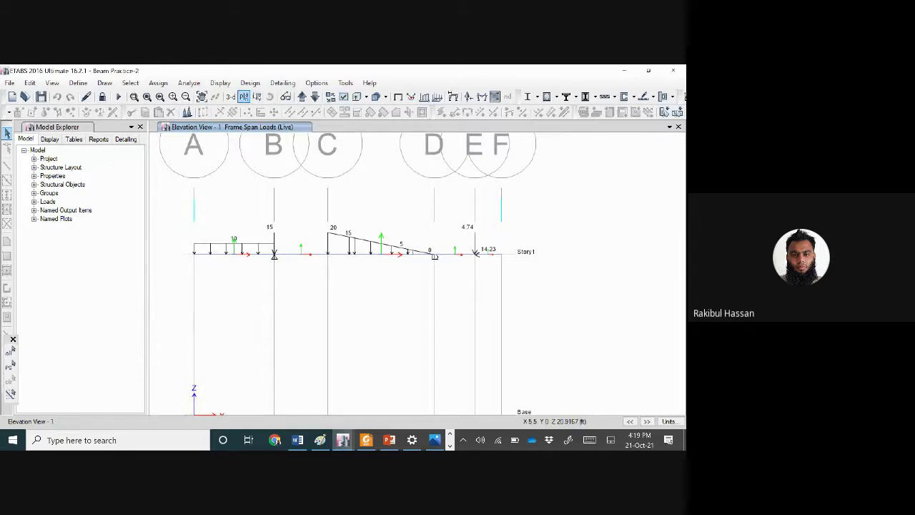
Examine the frame local axes and the global axes along the undeformed beam in the 3-D view.
click(399, 96)
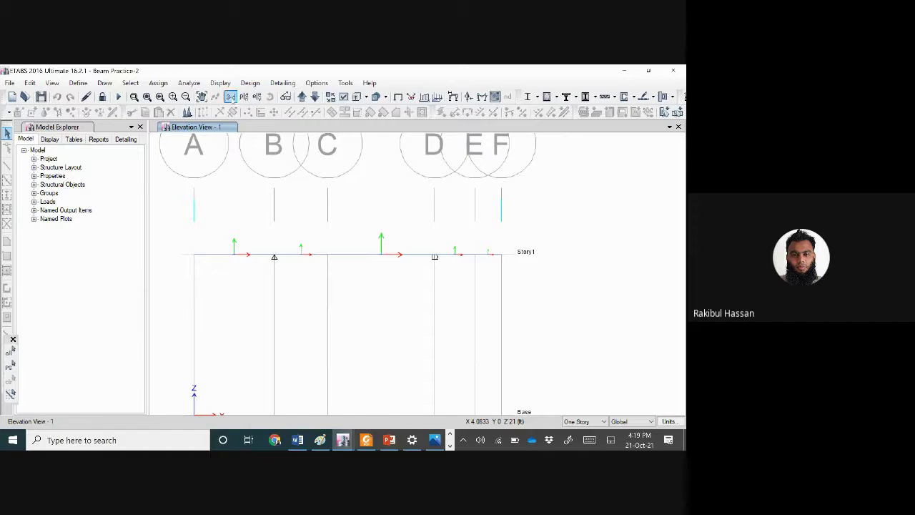
click(231, 97)
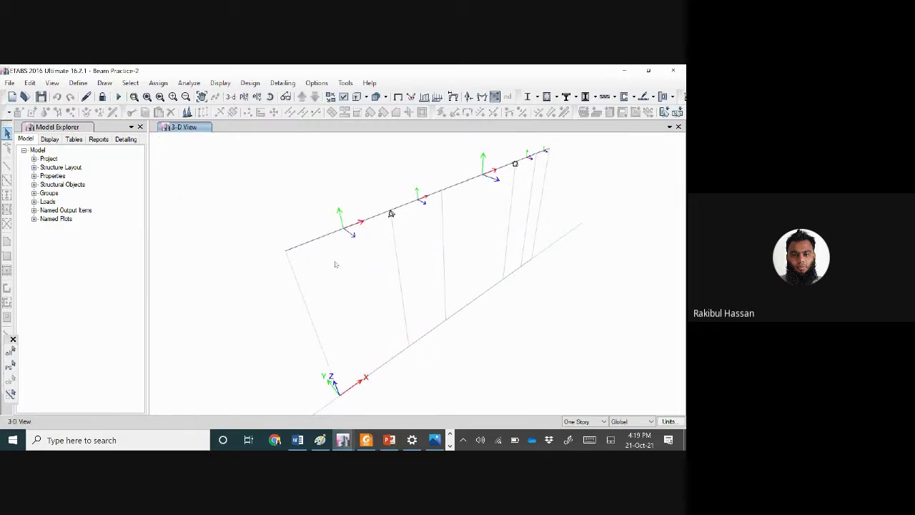
scroll(354, 209, up, 3)
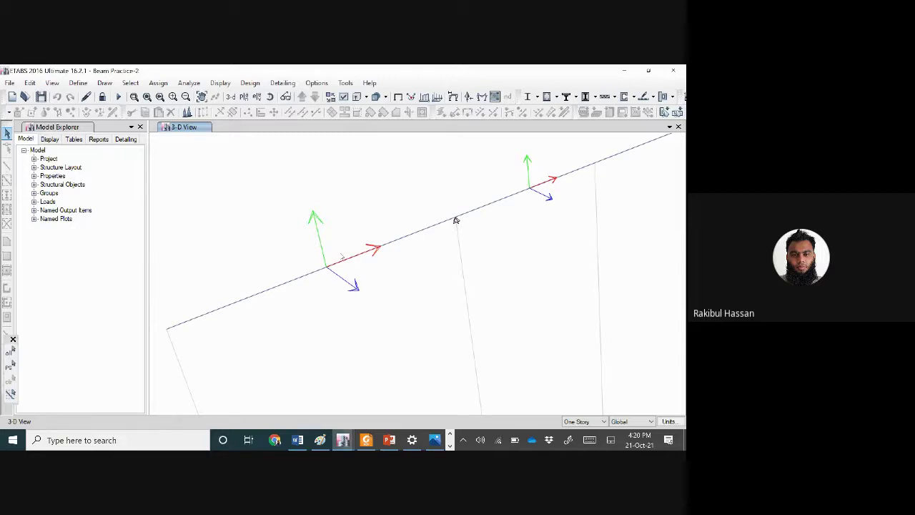
scroll(455, 220, down, 5)
scroll(409, 299, up, 3)
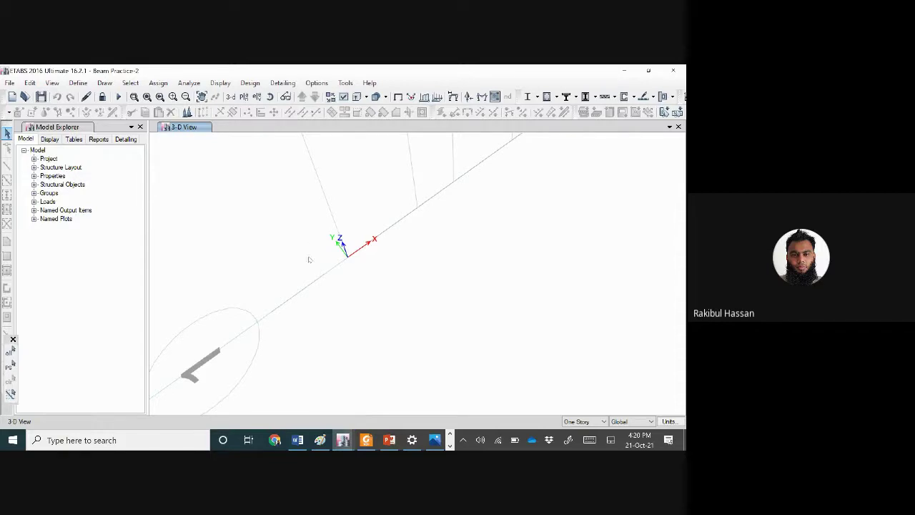
scroll(343, 246, down, 3)
scroll(361, 265, up, 3)
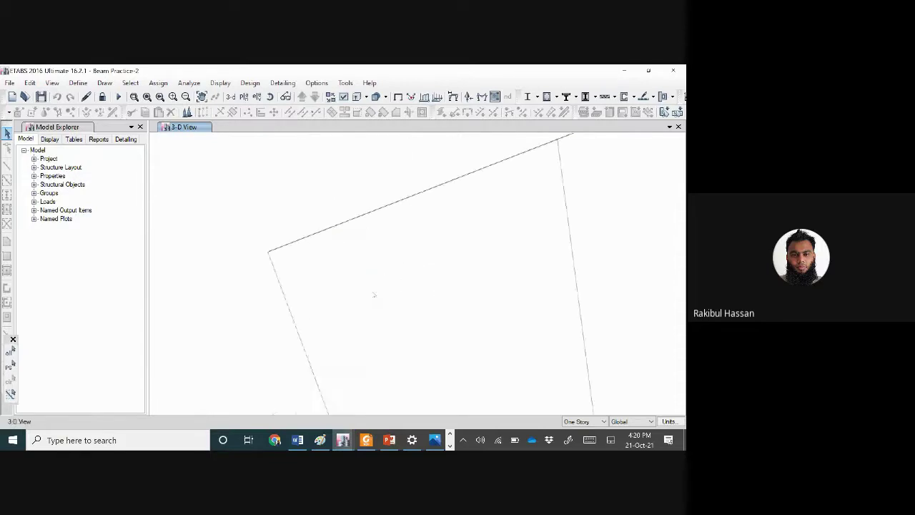
scroll(382, 251, down, 1)
scroll(413, 299, up, 2)
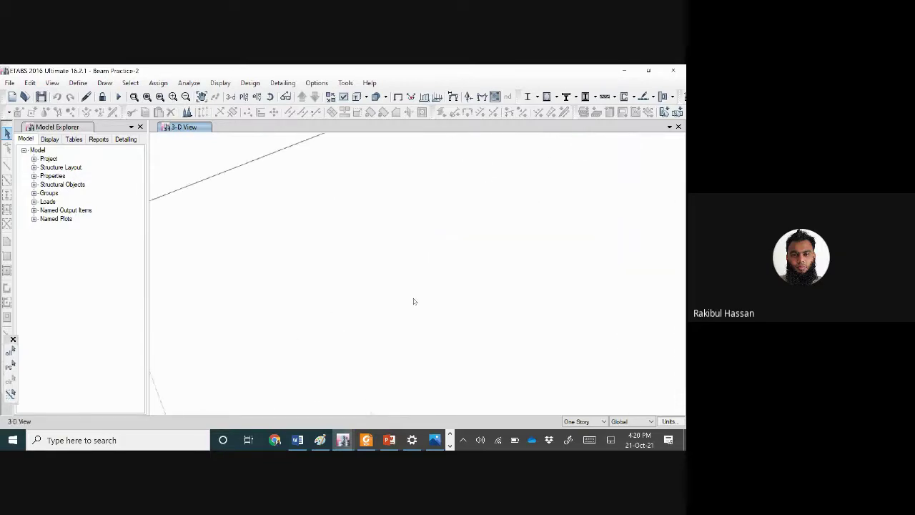
scroll(425, 311, down, 2)
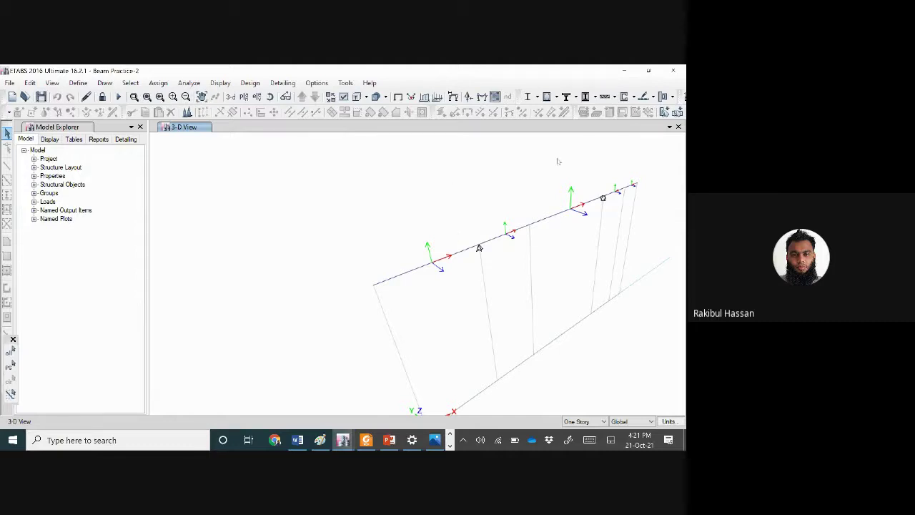
Save the beam model, switch to the Google Meet call in Chrome and stop its recording.
click(41, 96)
click(450, 444)
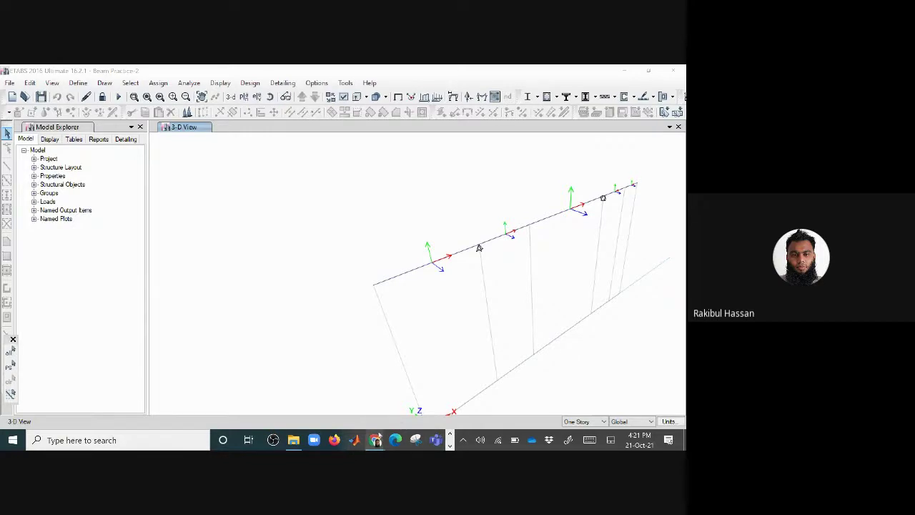
click(376, 440)
click(322, 378)
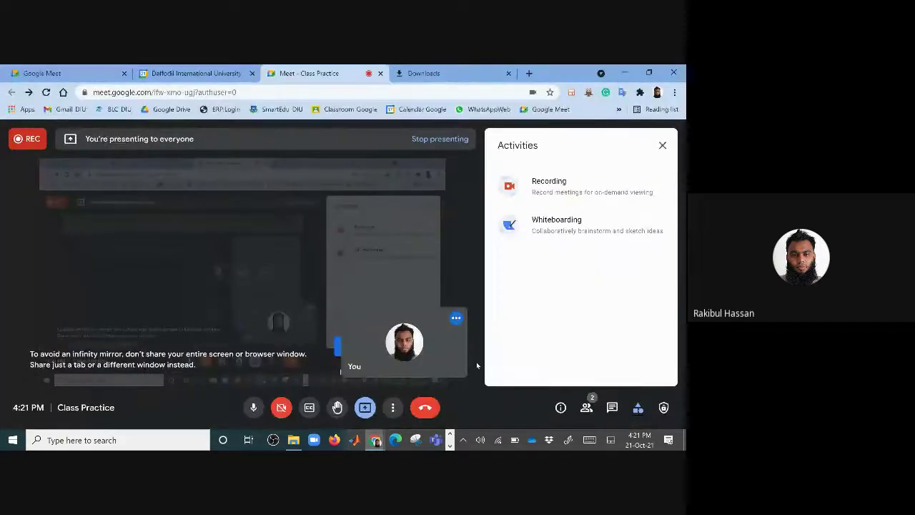
click(393, 407)
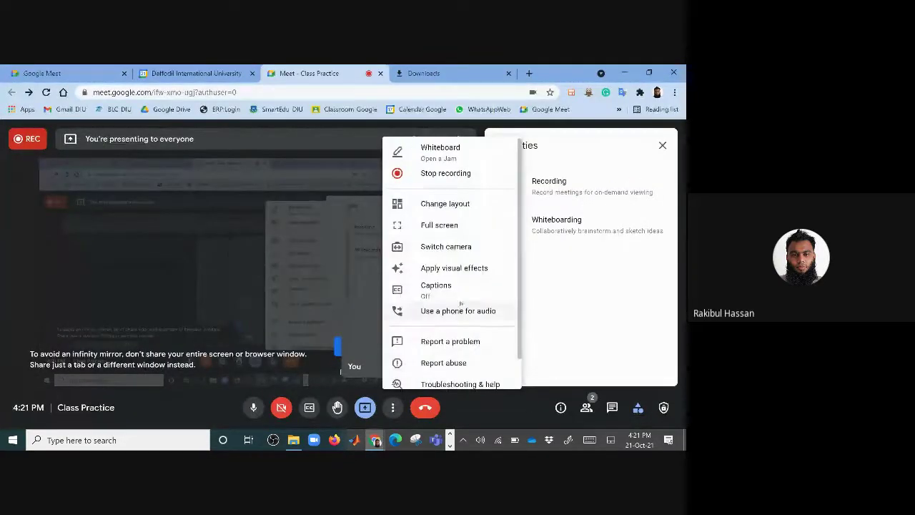
click(437, 173)
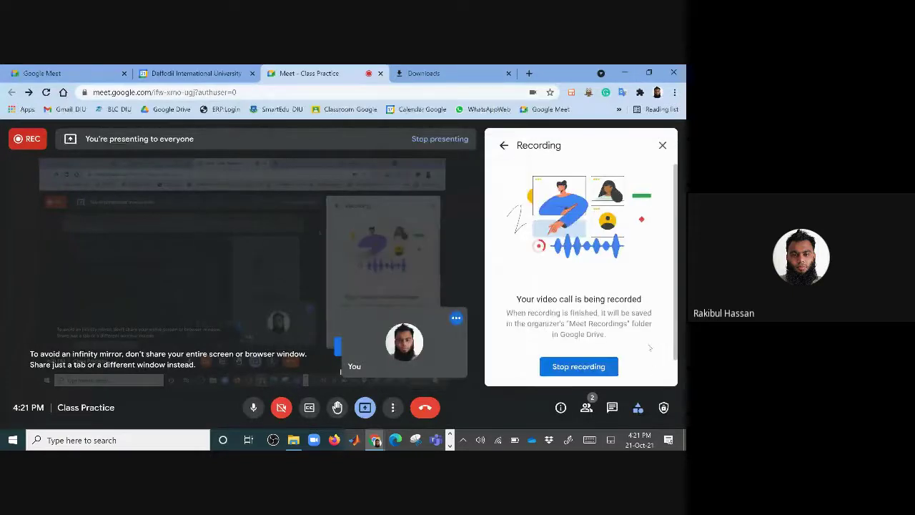